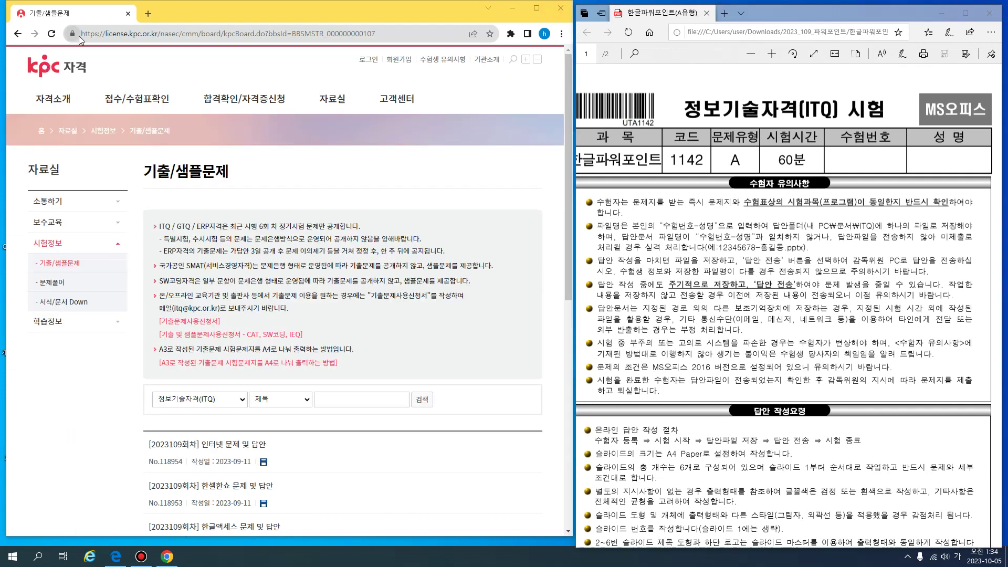
Open the 기출/샘플문제 board in the 자료실 section of the KPC site
mouse_move(339, 108)
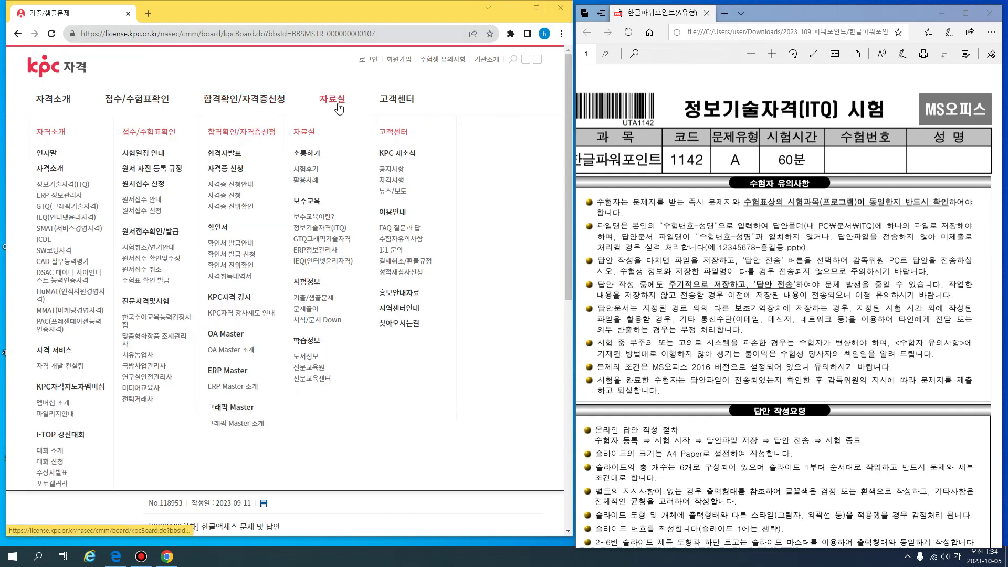
left_click(326, 300)
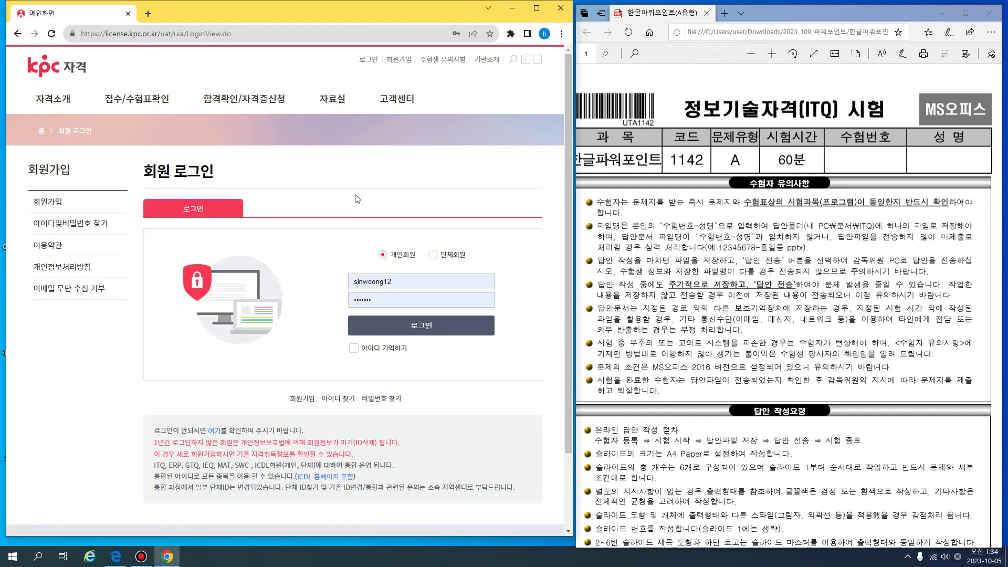
mouse_move(344, 109)
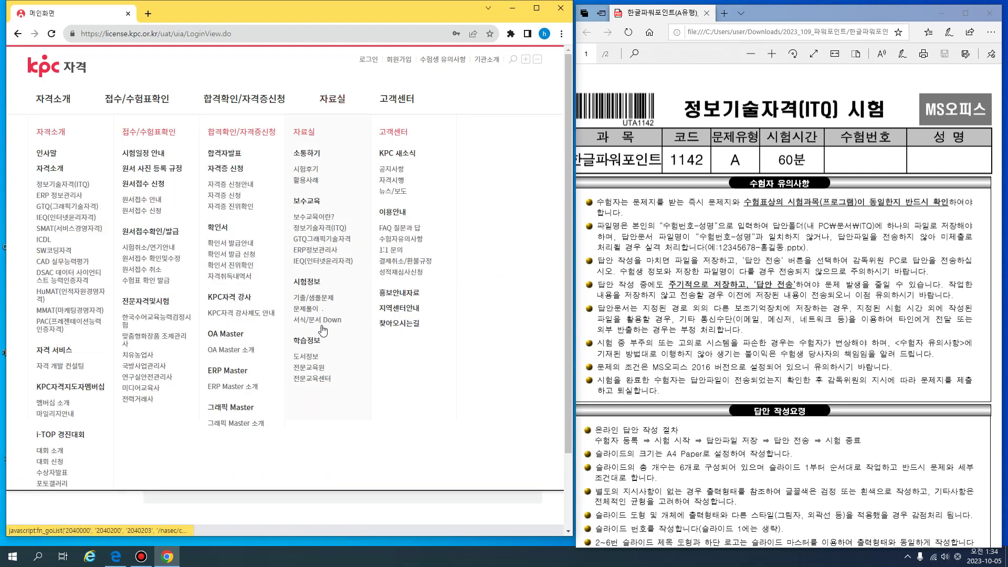
left_click(325, 298)
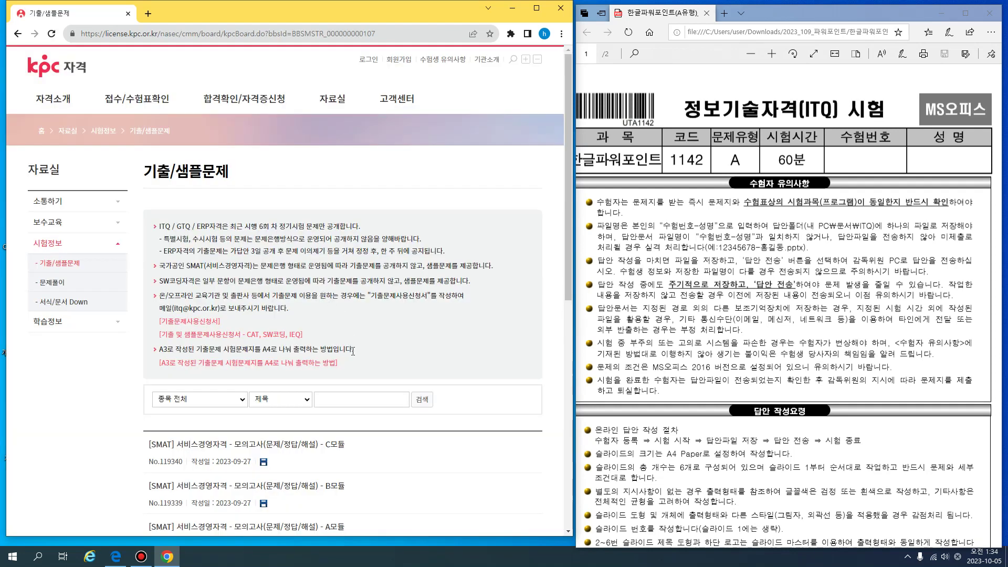
Filter the question board by 정보기술자격(ITQ), run the search and bring the 2023109회차 entries into view
scroll(352, 349, "down", 3)
left_click(237, 242)
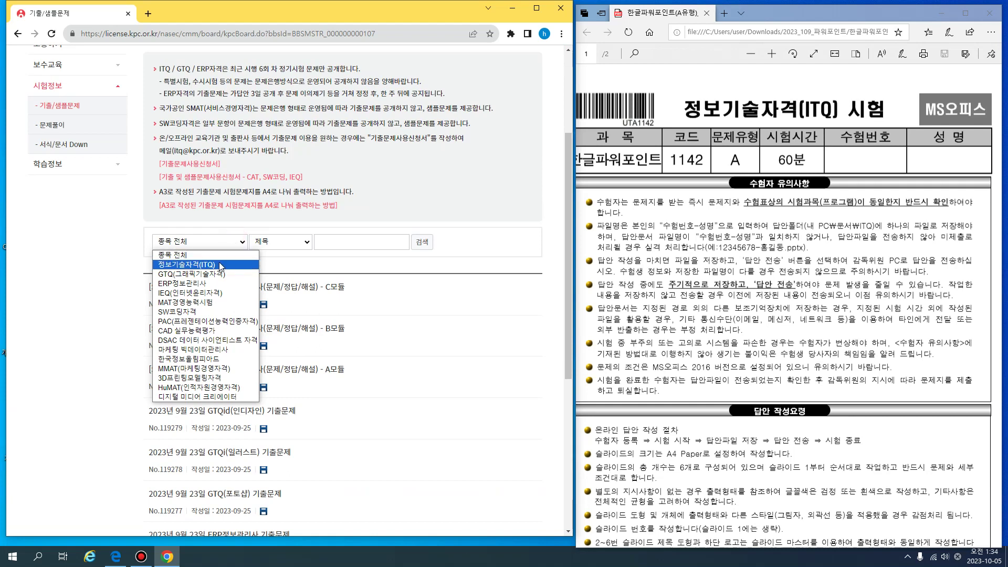
left_click(221, 265)
left_click(422, 244)
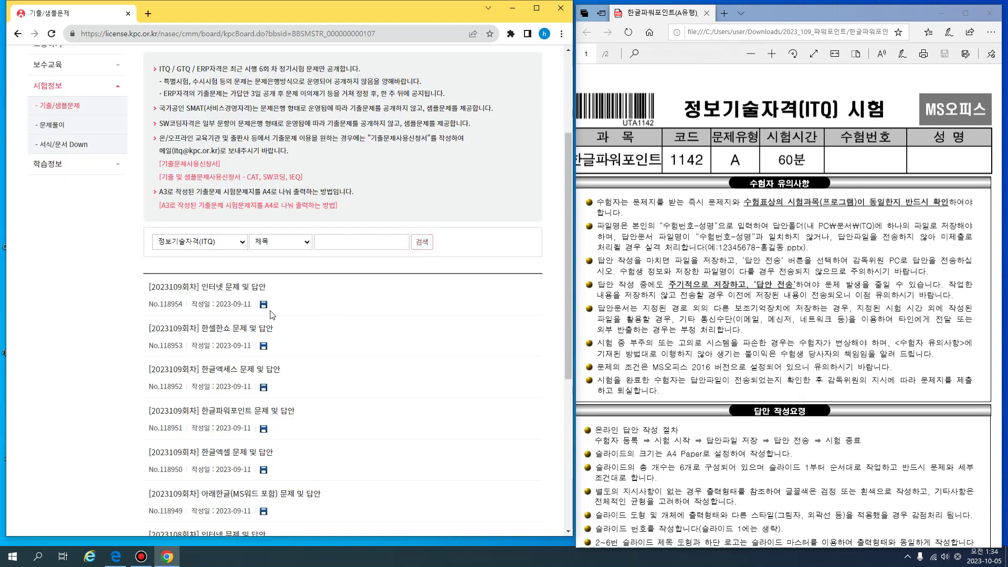
scroll(315, 303, "down", 2)
scroll(318, 301, "down", 1)
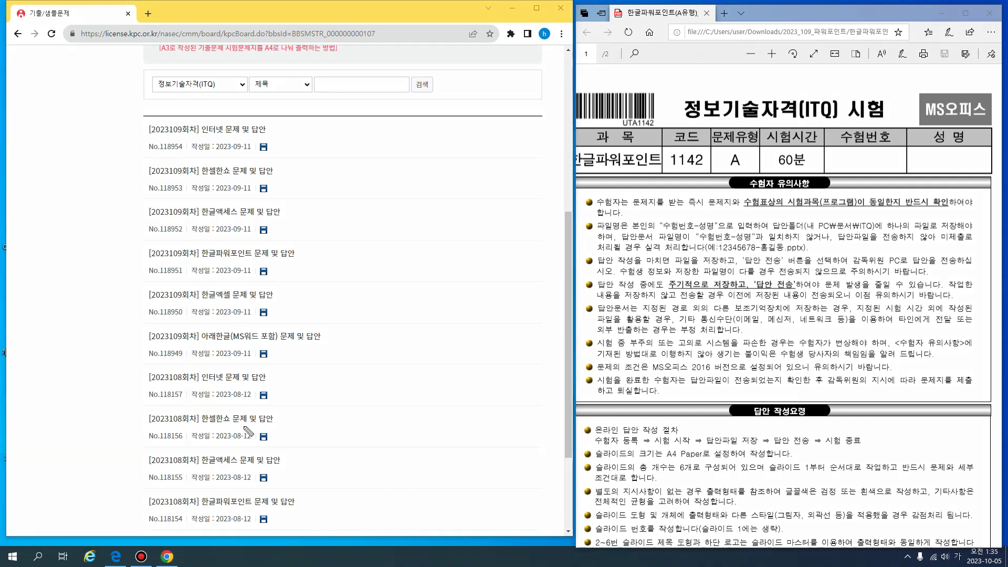
Mark the [2023109회차] 한글파워포인트 entry, draw an arrow to the exam paper, and mark the paper's subject and 60분 exam time
mouse_move(140, 258)
left_mouse_down()
mouse_move(306, 261)
mouse_move(284, 274)
mouse_move(291, 264)
left_mouse_up()
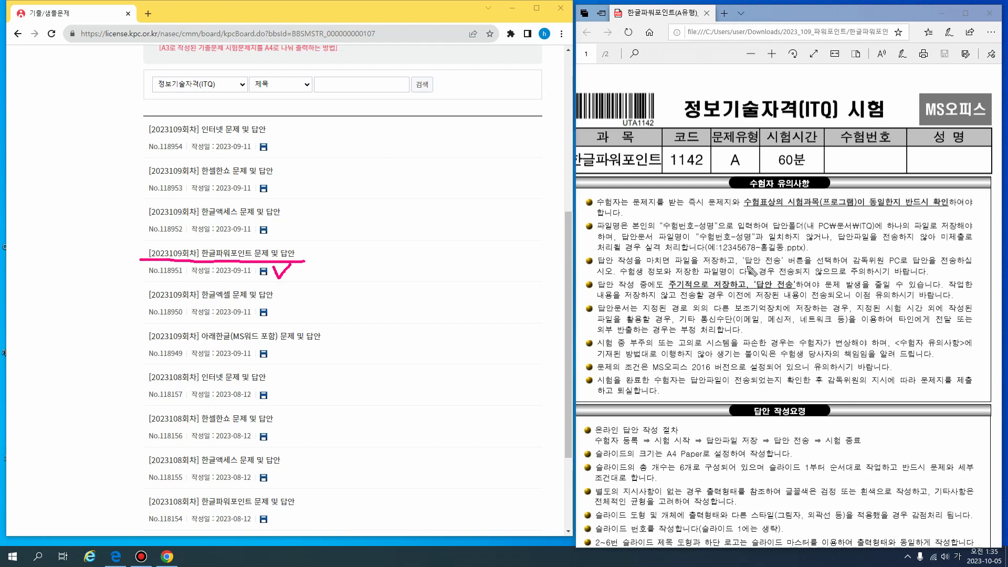
mouse_move(293, 267)
left_mouse_down()
mouse_move(494, 214)
mouse_move(645, 205)
mouse_move(634, 211)
left_mouse_up()
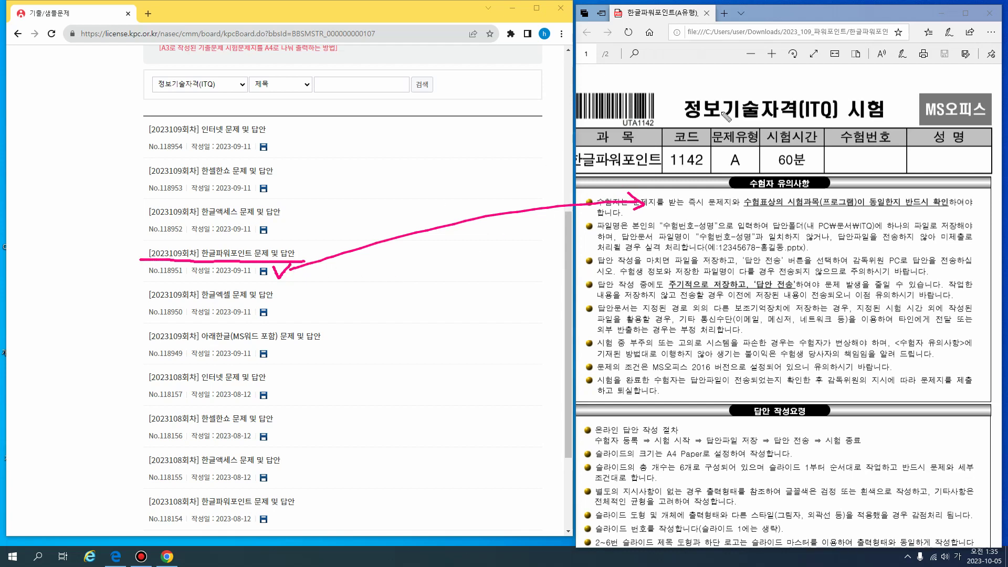
left_click_drag(583, 171, 682, 172)
mouse_move(786, 169)
left_mouse_down()
mouse_move(823, 149)
mouse_move(774, 170)
left_mouse_up()
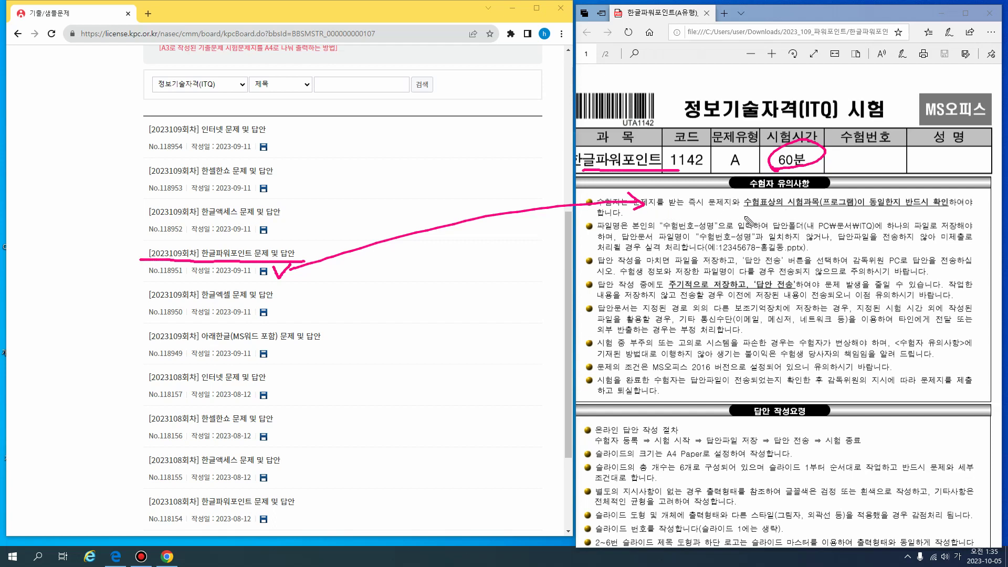
Annotate the 수험자 유의사항 notes on the exam subject, the 수험번호-성명 file name and the answer folder
left_click_drag(738, 209, 862, 209)
mouse_move(645, 161)
left_mouse_down()
mouse_move(714, 199)
mouse_move(742, 199)
mouse_move(733, 213)
left_mouse_up()
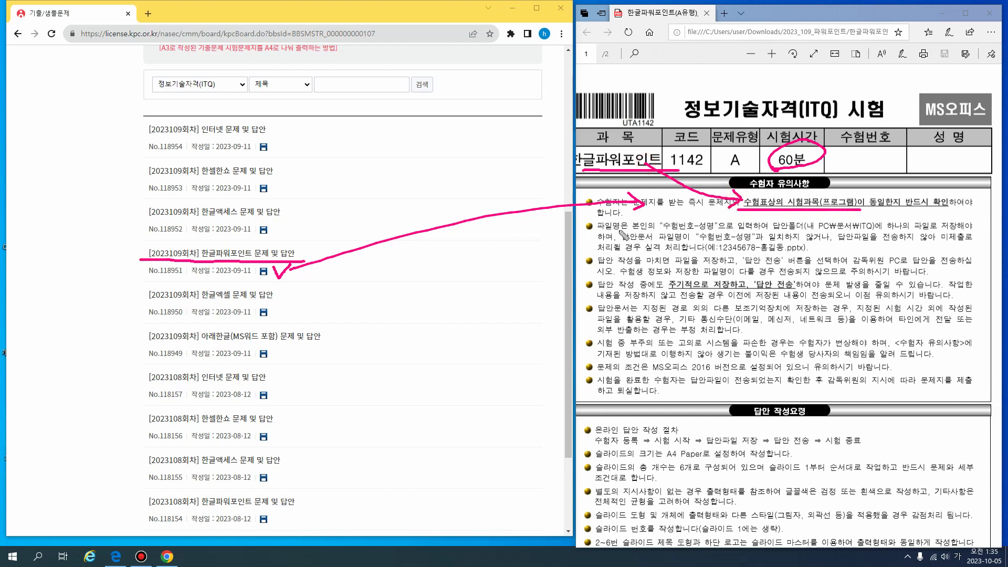
mouse_move(660, 232)
left_mouse_down()
mouse_move(697, 230)
mouse_move(659, 256)
mouse_move(676, 247)
left_mouse_up()
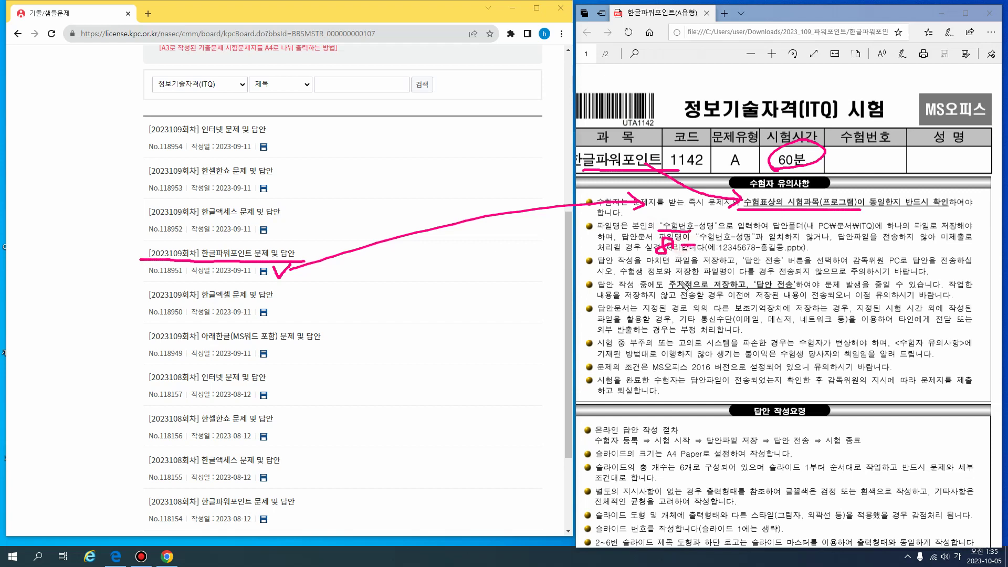
mouse_move(707, 241)
left_mouse_down()
mouse_move(698, 247)
mouse_move(717, 244)
mouse_move(710, 275)
mouse_move(734, 246)
mouse_move(735, 259)
mouse_move(740, 241)
mouse_move(757, 253)
mouse_move(751, 265)
mouse_move(763, 265)
left_mouse_up()
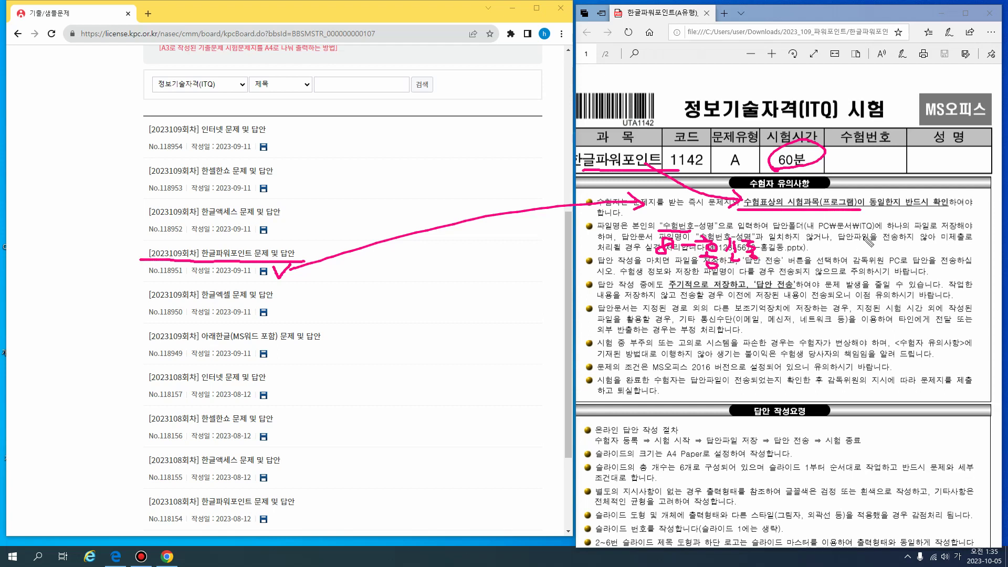
mouse_move(800, 232)
left_mouse_down()
mouse_move(851, 229)
mouse_move(838, 237)
mouse_move(874, 247)
mouse_move(864, 241)
mouse_move(876, 237)
left_mouse_up()
mouse_move(946, 237)
left_mouse_down()
mouse_move(911, 236)
mouse_move(940, 230)
mouse_move(937, 241)
left_mouse_up()
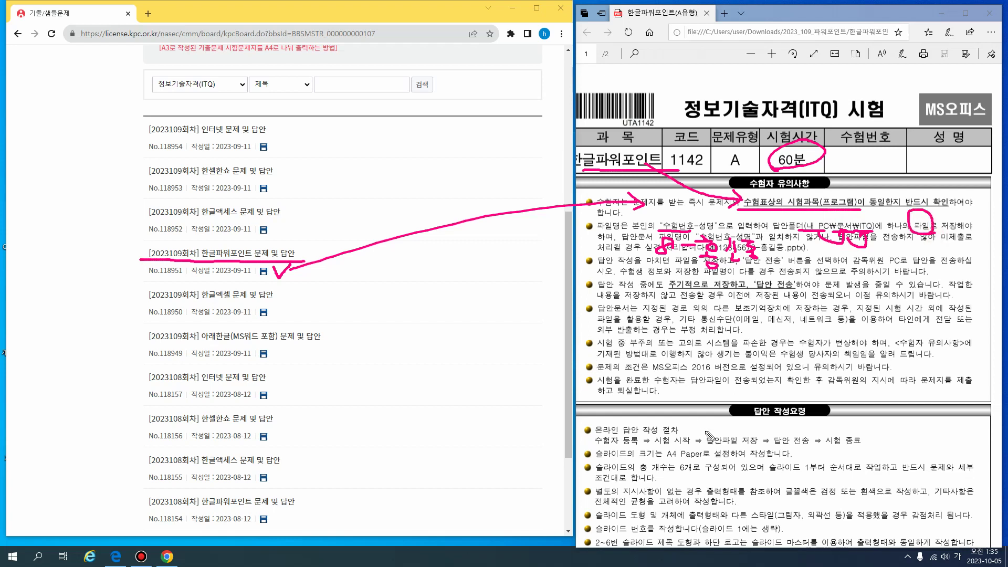
Circle the 6개 slide count, write 10분 → 저장 → 답안전송 over the exam paper, and clear all annotations
mouse_move(598, 473)
left_mouse_down()
mouse_move(706, 479)
mouse_move(677, 463)
mouse_move(686, 482)
left_mouse_up()
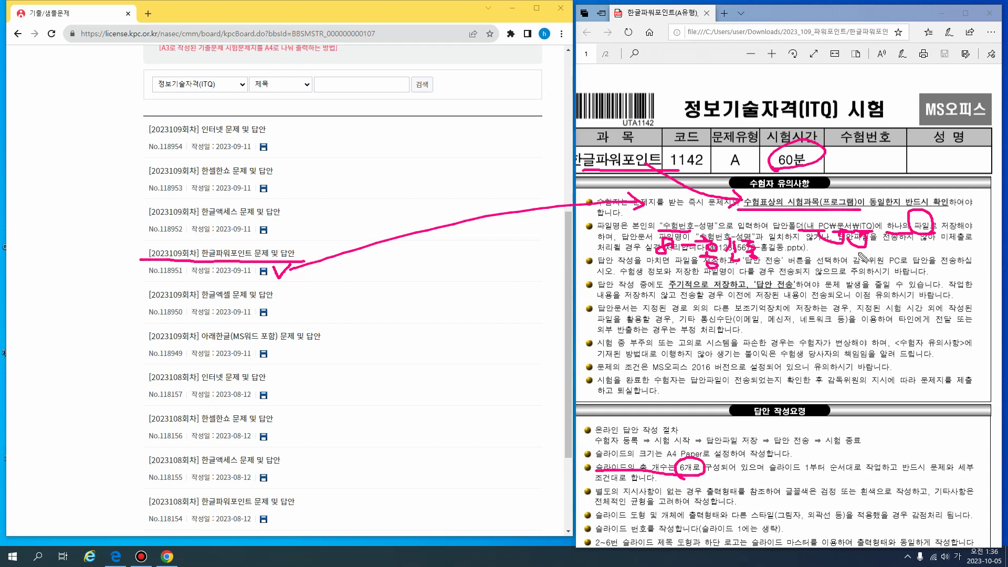
mouse_move(794, 277)
left_mouse_down()
mouse_move(828, 278)
mouse_move(815, 274)
mouse_move(828, 281)
mouse_move(827, 307)
mouse_move(785, 344)
mouse_move(817, 366)
mouse_move(840, 342)
mouse_move(814, 426)
mouse_move(818, 450)
mouse_move(838, 438)
mouse_move(849, 462)
left_mouse_up()
mouse_move(856, 426)
left_mouse_down()
mouse_move(872, 453)
mouse_move(859, 455)
left_mouse_up()
mouse_move(754, 441)
left_mouse_down()
mouse_move(750, 451)
mouse_move(770, 434)
mouse_move(790, 456)
mouse_move(815, 442)
mouse_move(802, 459)
left_mouse_up()
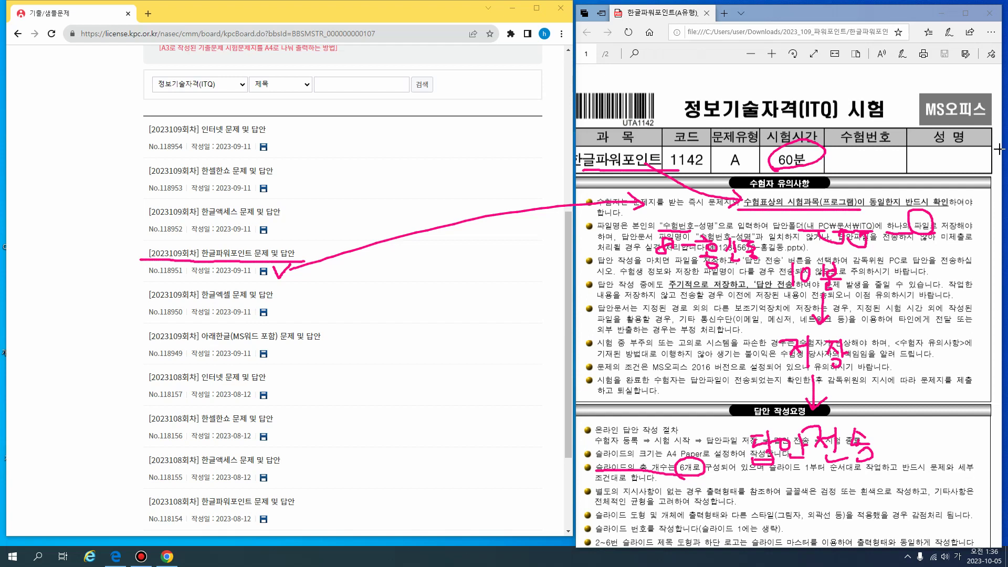
key("Escape")
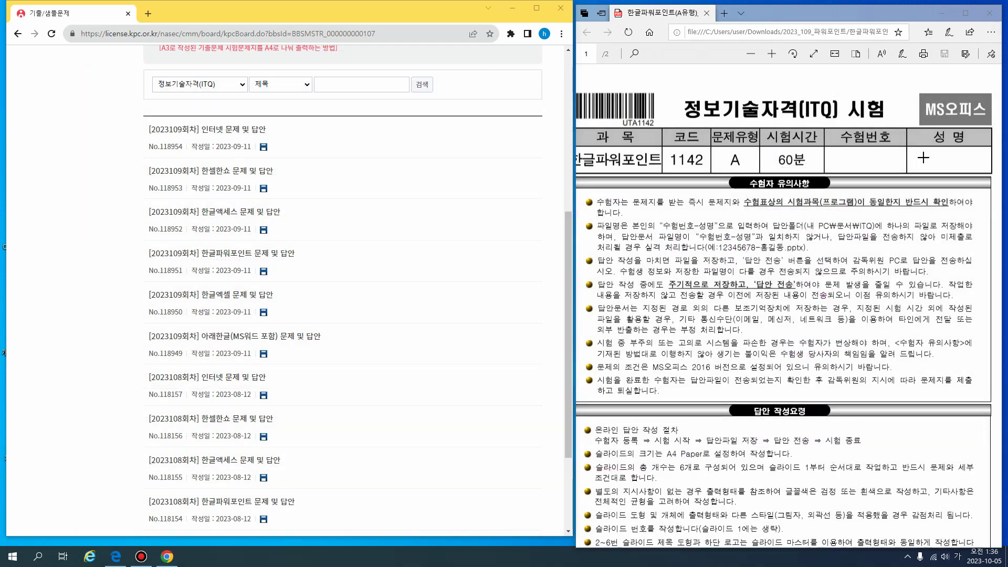
In the 답안 작성요령 section, underline the online answer procedure and mark A4 Paper, 6개 and 슬라이드 1
left_click(760, 344)
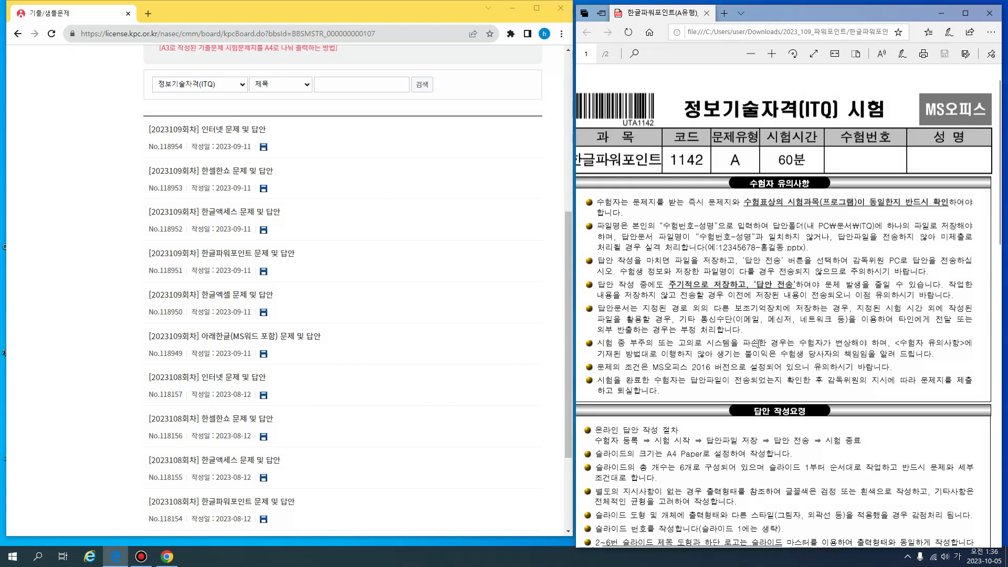
scroll(757, 335, "down", 4)
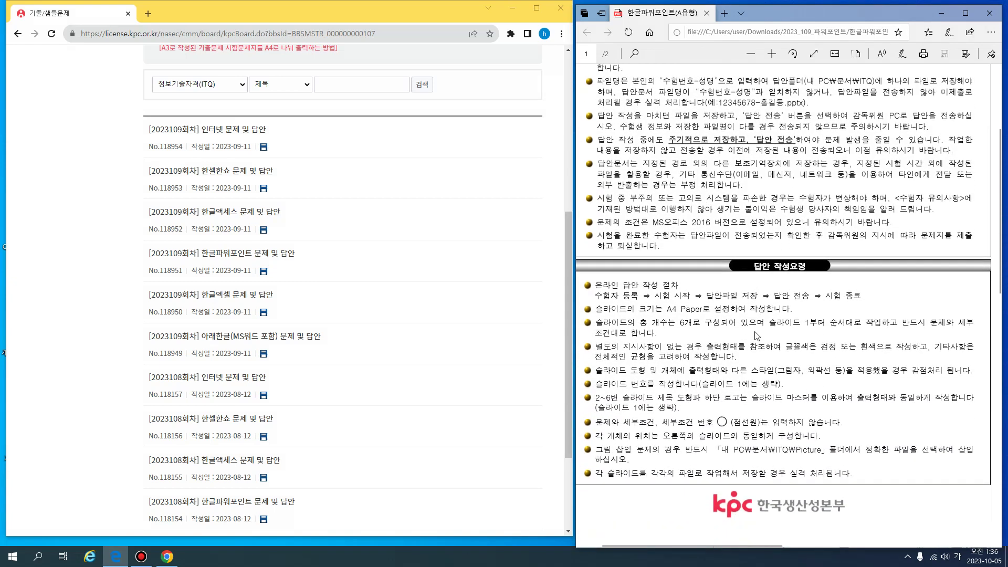
key("ctrl+2")
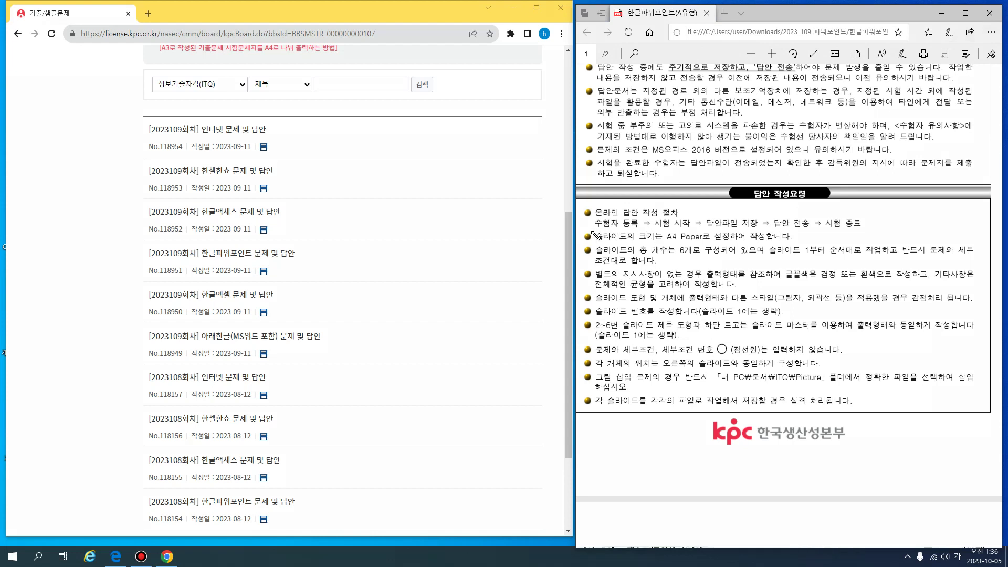
left_click_drag(594, 228, 863, 229)
mouse_move(682, 242)
left_mouse_down()
mouse_move(661, 243)
mouse_move(693, 231)
mouse_move(678, 249)
mouse_move(651, 231)
mouse_move(641, 247)
mouse_move(689, 269)
mouse_move(683, 243)
mouse_move(692, 267)
mouse_move(704, 256)
mouse_move(725, 275)
mouse_move(706, 268)
left_mouse_up()
left_click_drag(767, 257, 814, 258)
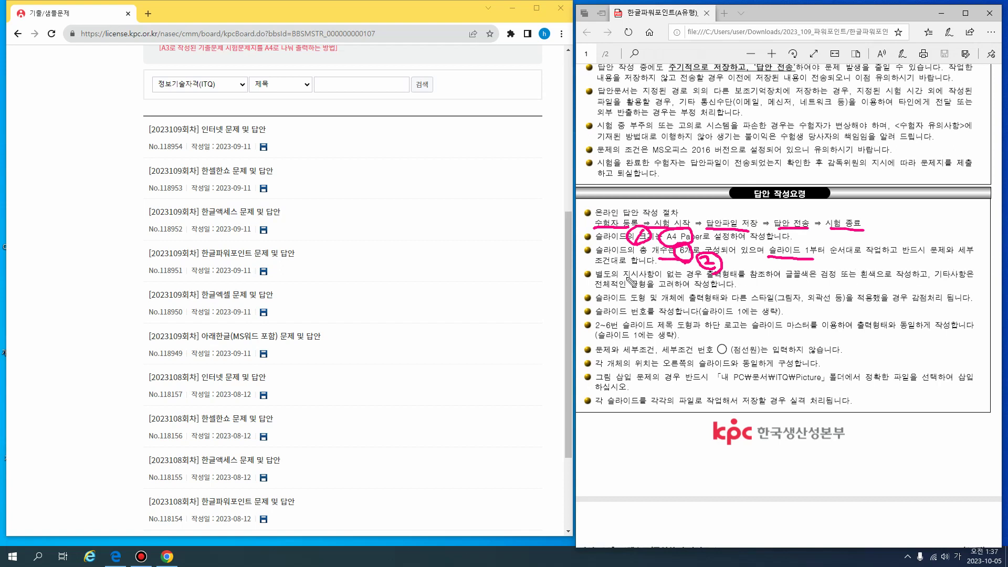
Mark the rules on black or white font colour, overall balance, and deductions for differing shape and object styles
mouse_move(627, 277)
left_mouse_down()
mouse_move(803, 287)
mouse_move(845, 277)
mouse_move(788, 269)
mouse_move(790, 288)
left_mouse_up()
mouse_move(880, 283)
left_mouse_down()
mouse_move(862, 268)
mouse_move(882, 287)
left_mouse_up()
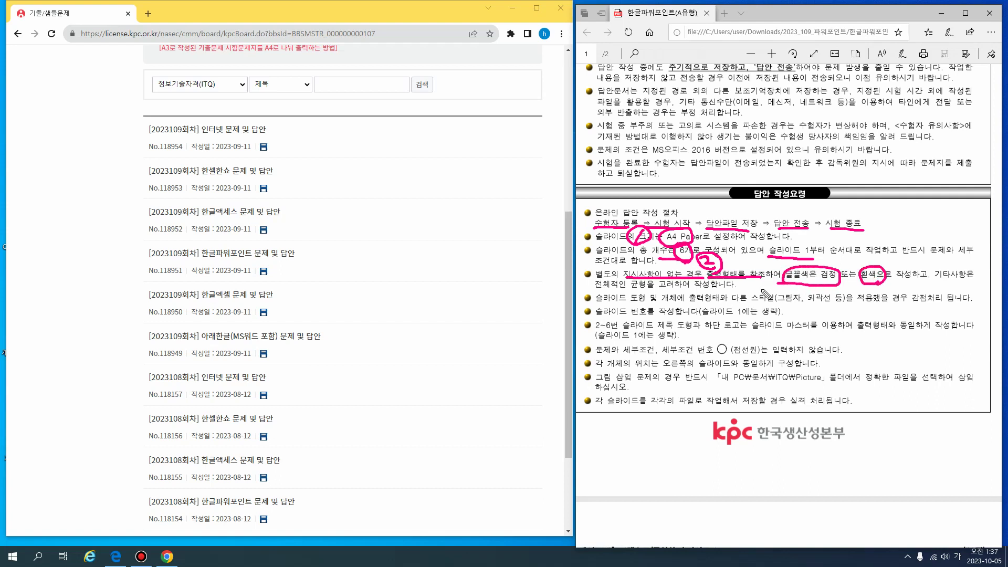
left_click_drag(609, 295, 674, 295)
left_click_drag(628, 305, 659, 303)
mouse_move(663, 303)
left_mouse_down()
mouse_move(874, 303)
mouse_move(900, 294)
mouse_move(918, 310)
left_mouse_up()
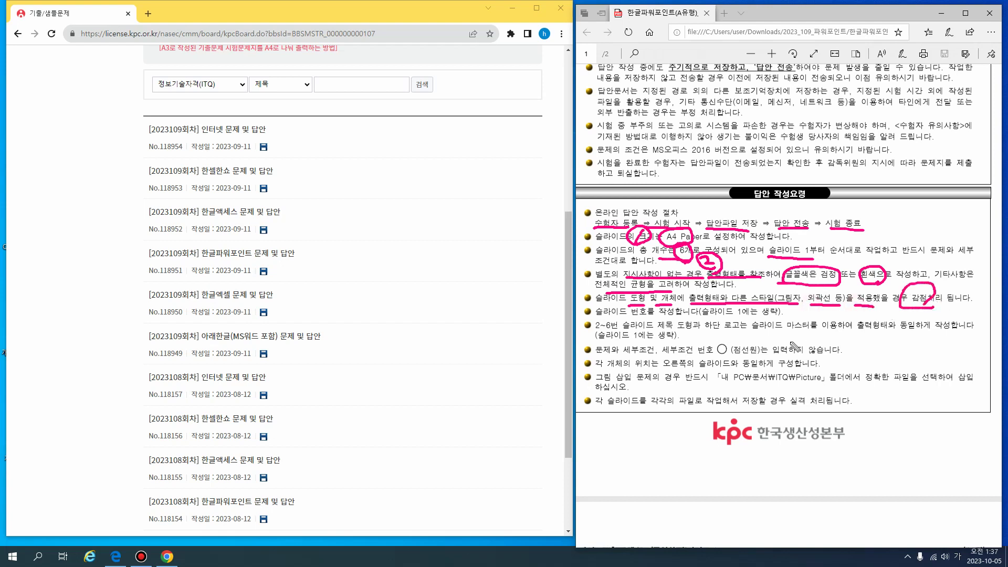
Mark the slide number rule and its 슬라이드 1 exception, and clear the annotations
left_click_drag(596, 317, 649, 317)
mouse_move(736, 317)
left_mouse_down()
mouse_move(751, 304)
mouse_move(704, 303)
mouse_move(695, 317)
mouse_move(784, 307)
mouse_move(771, 320)
left_mouse_up()
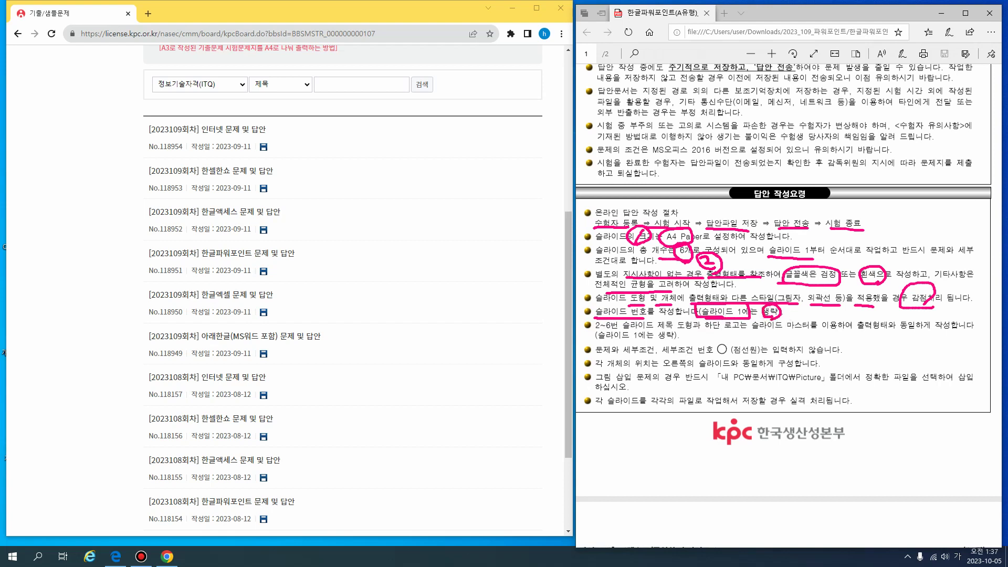
right_click(504, 158)
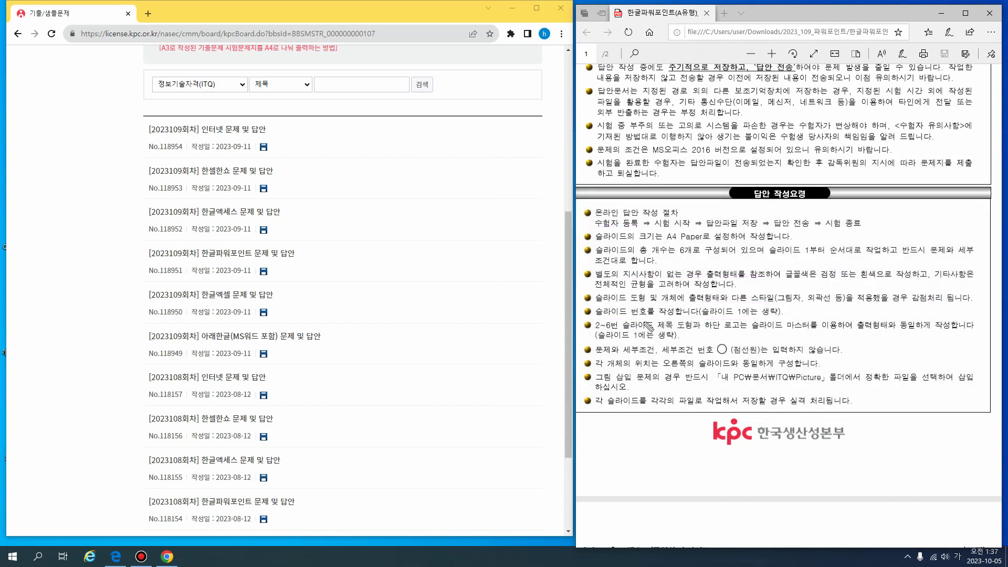
Underline the slide number rule, mark the 슬라이드 마스터 rule for slides 2~6, and underline the dotted-circle number exclusion
left_click_drag(591, 316, 770, 315)
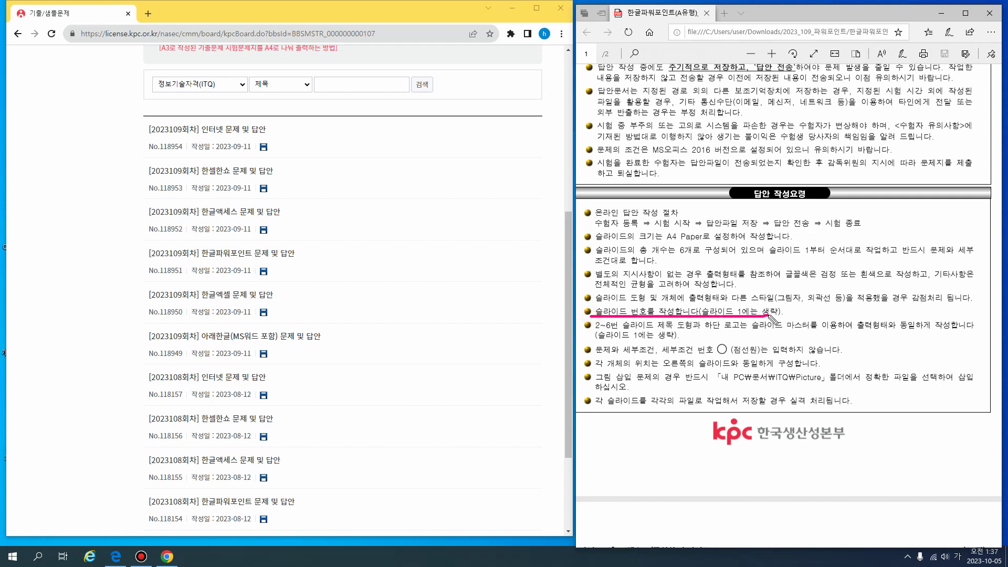
mouse_move(583, 322)
left_mouse_down()
mouse_move(585, 345)
mouse_move(680, 341)
mouse_move(663, 330)
mouse_move(782, 334)
mouse_move(810, 316)
mouse_move(757, 328)
mouse_move(768, 340)
mouse_move(814, 332)
left_mouse_up()
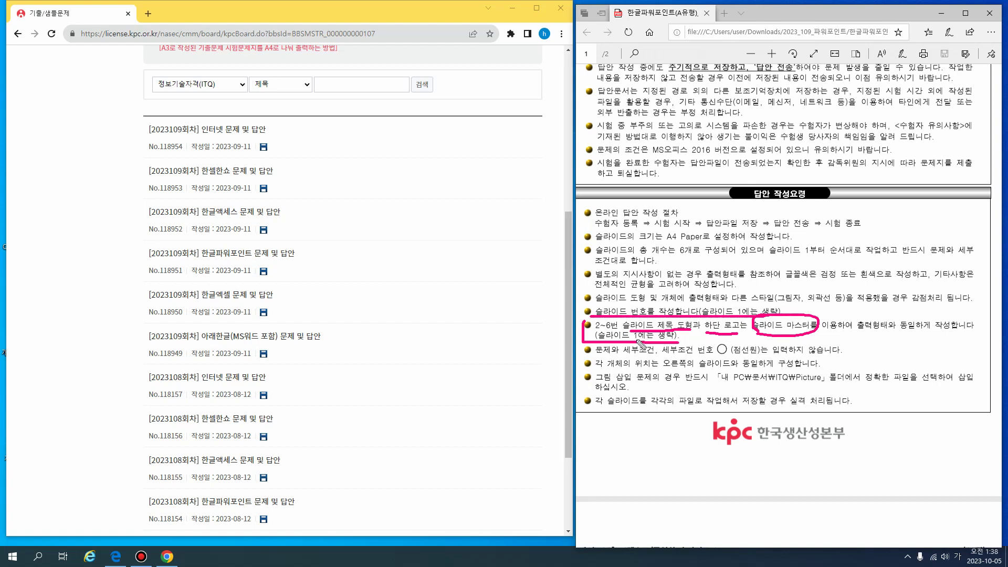
mouse_move(757, 330)
left_mouse_down()
mouse_move(671, 348)
mouse_move(678, 342)
mouse_move(637, 339)
mouse_move(653, 347)
left_mouse_up()
left_click_drag(718, 357, 824, 358)
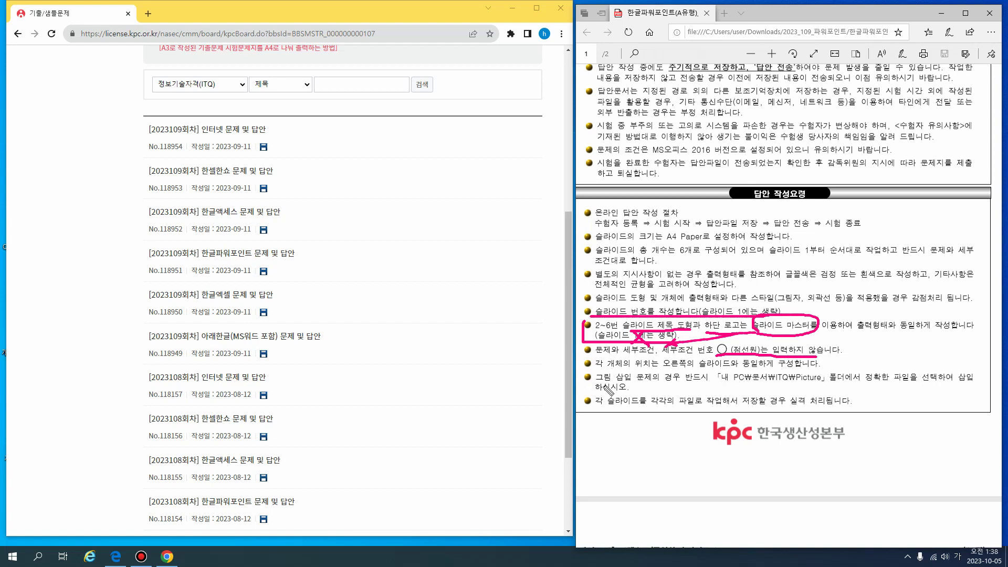
Circle 그림 삽입, mark the parts of the 내 PC\문서\ITQ\Picture folder path, and clear the annotations
mouse_move(629, 388)
left_mouse_down()
mouse_move(592, 379)
mouse_move(634, 381)
left_mouse_up()
left_click_drag(723, 387, 821, 386)
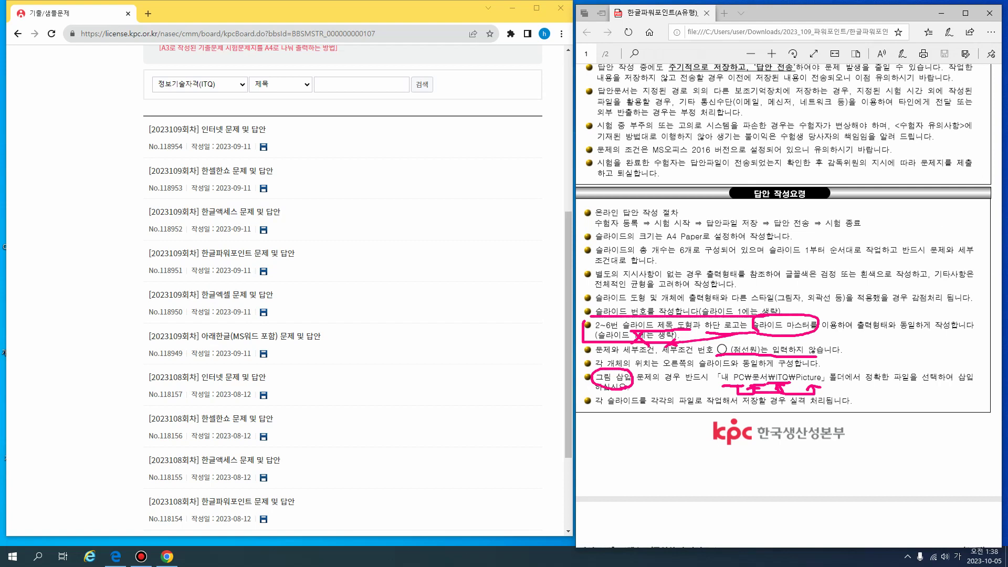
key("Escape")
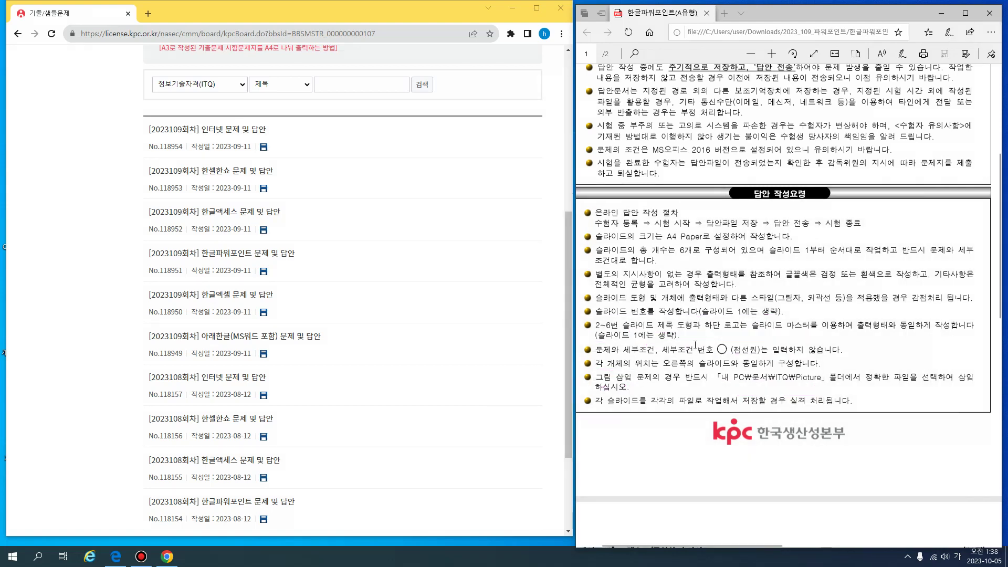
Show the exam paper from the 전체구성 section onward and close the KPC site window to reveal the desktop
left_click(735, 270)
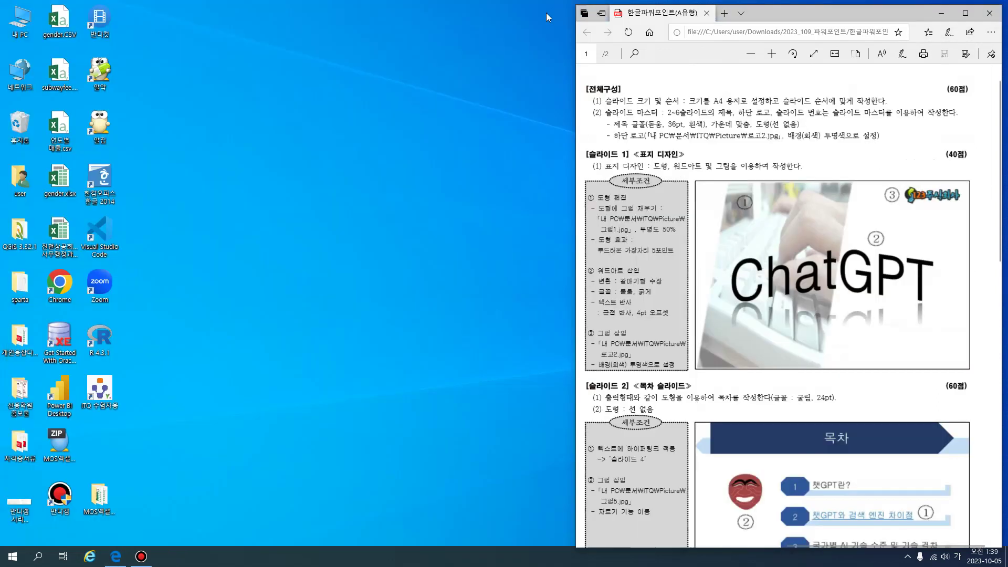
left_click(303, 237)
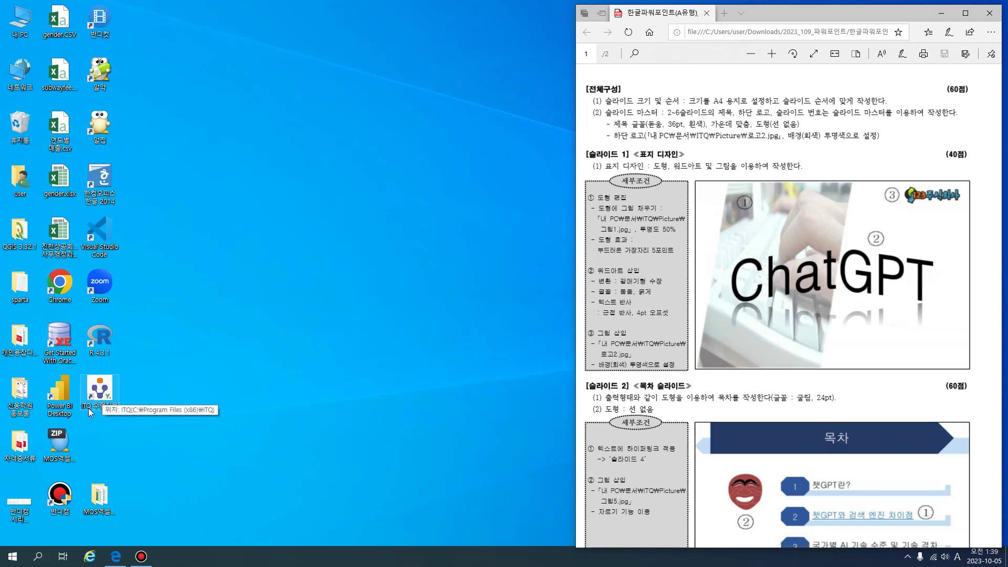
Register the examinee number in the ITQ 수험자용 program and confirm the examinee information
double_click(100, 393)
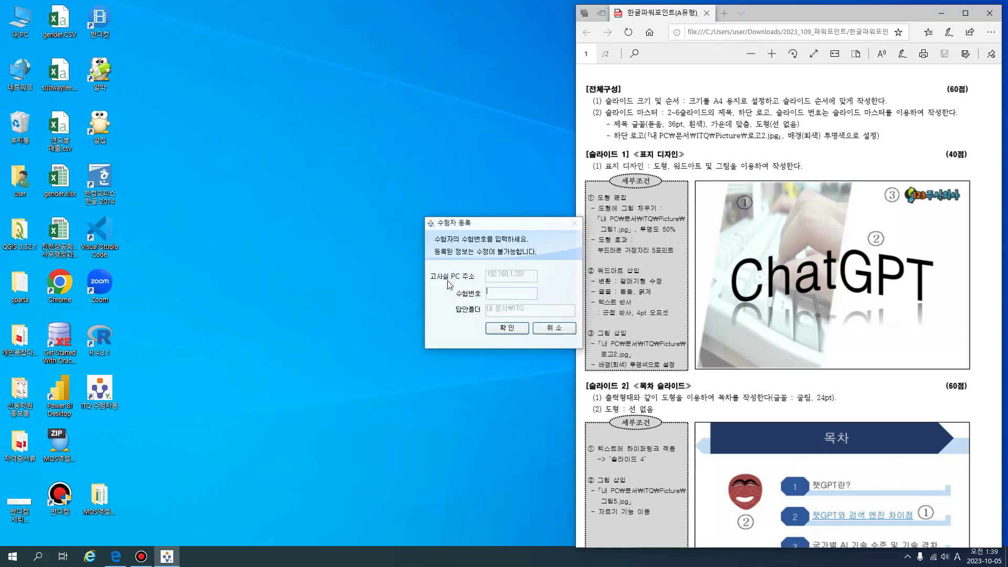
left_click_drag(485, 227, 388, 227)
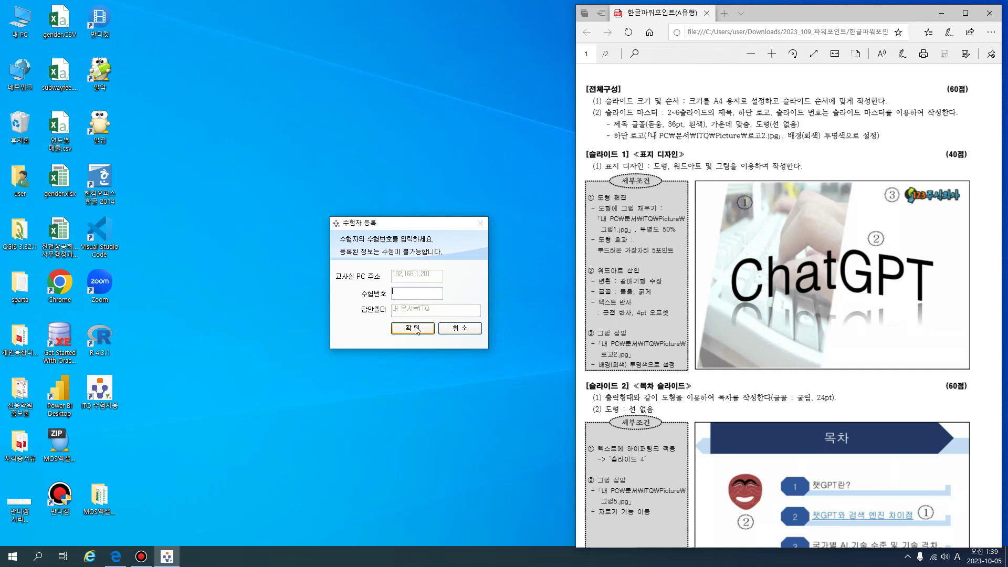
left_click(405, 293)
left_click(400, 332)
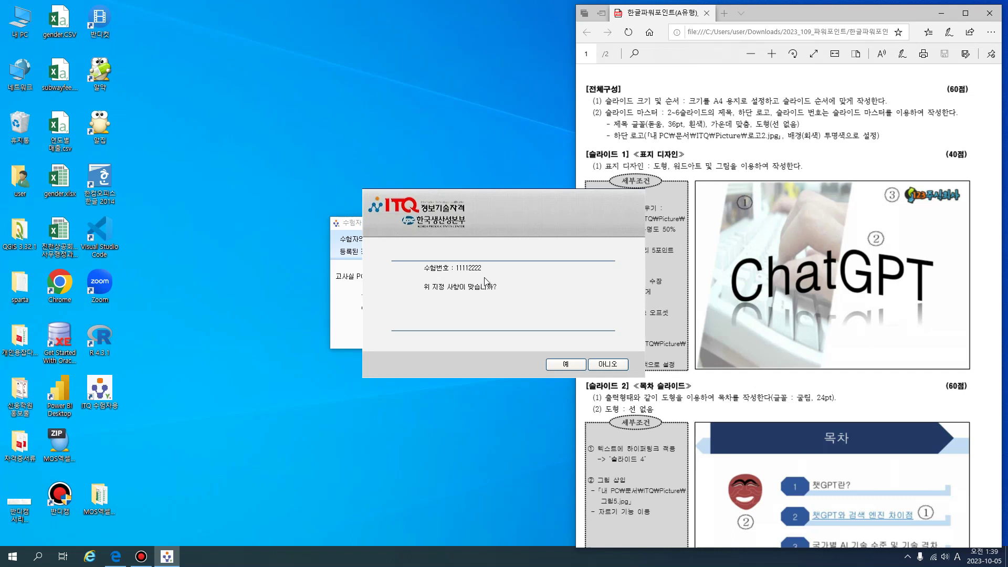
left_click(566, 364)
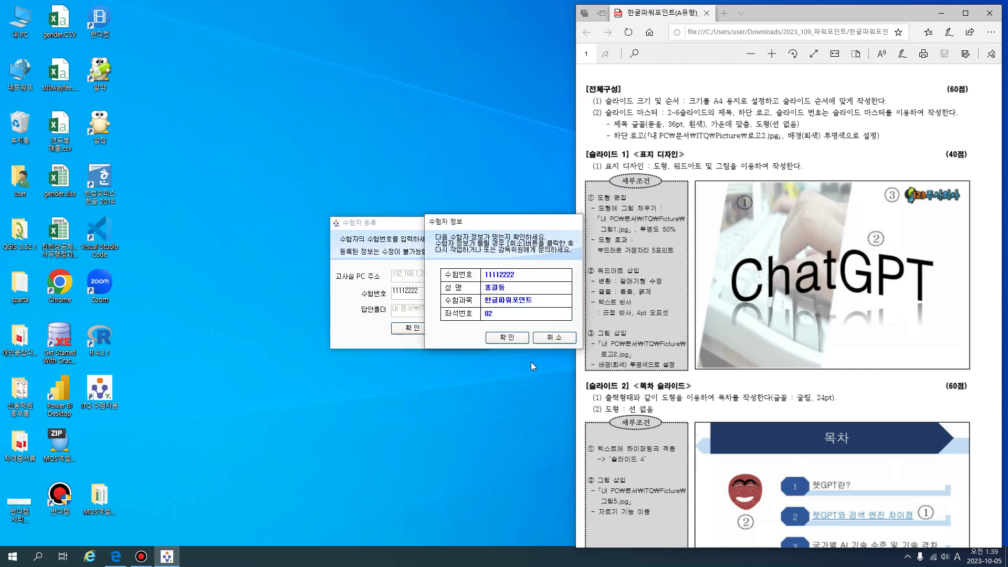
left_click_drag(470, 230, 378, 369)
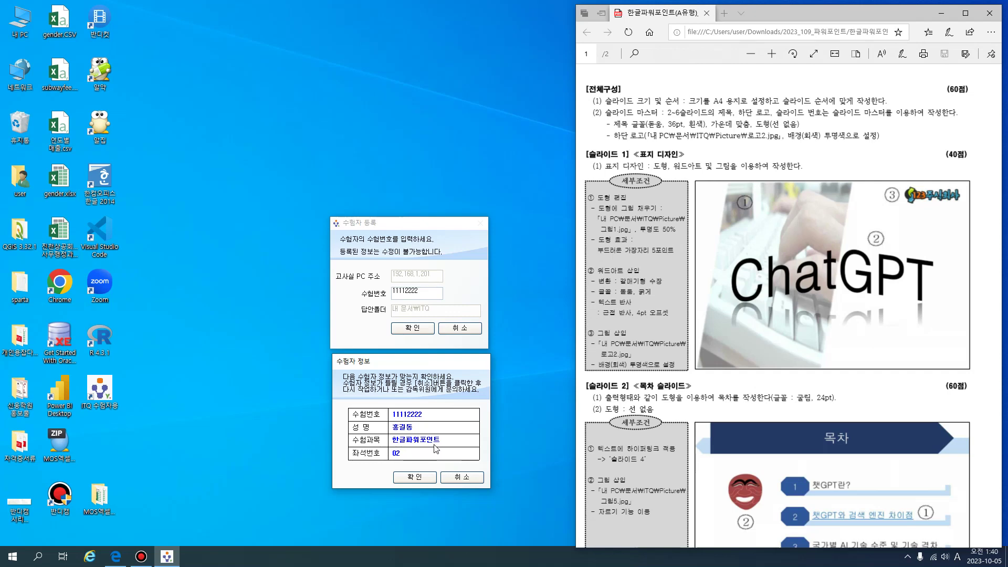
left_click(415, 477)
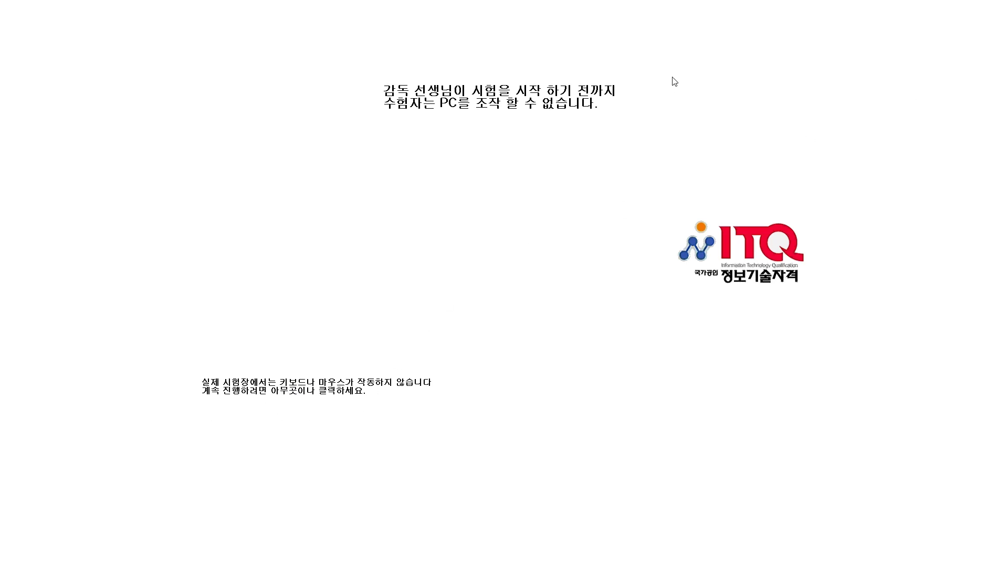
Underline both lines of the waiting notice, handwrite 시험지 안내사항 below it, and clear the annotations
left_click_drag(381, 95, 609, 97)
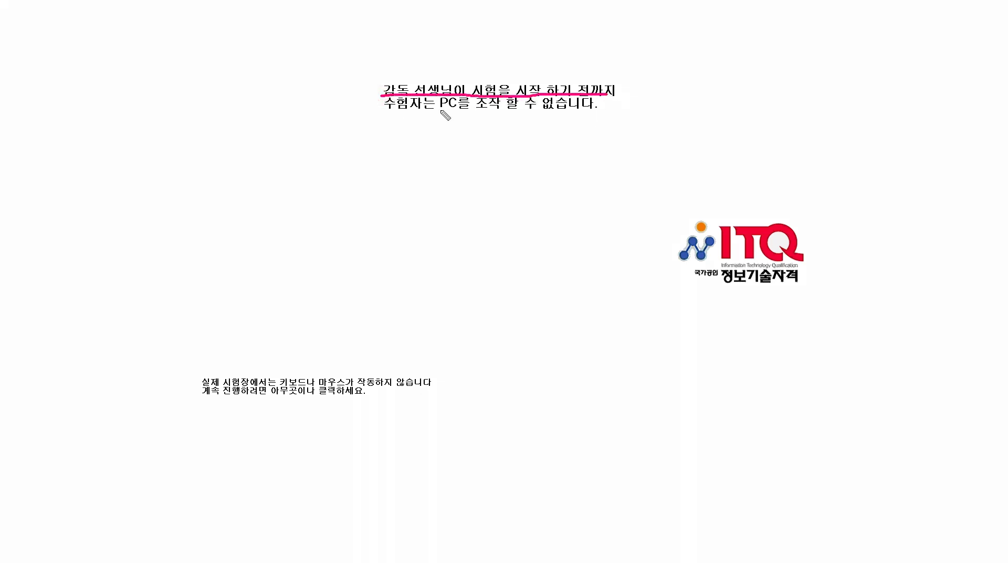
left_click_drag(385, 112, 593, 113)
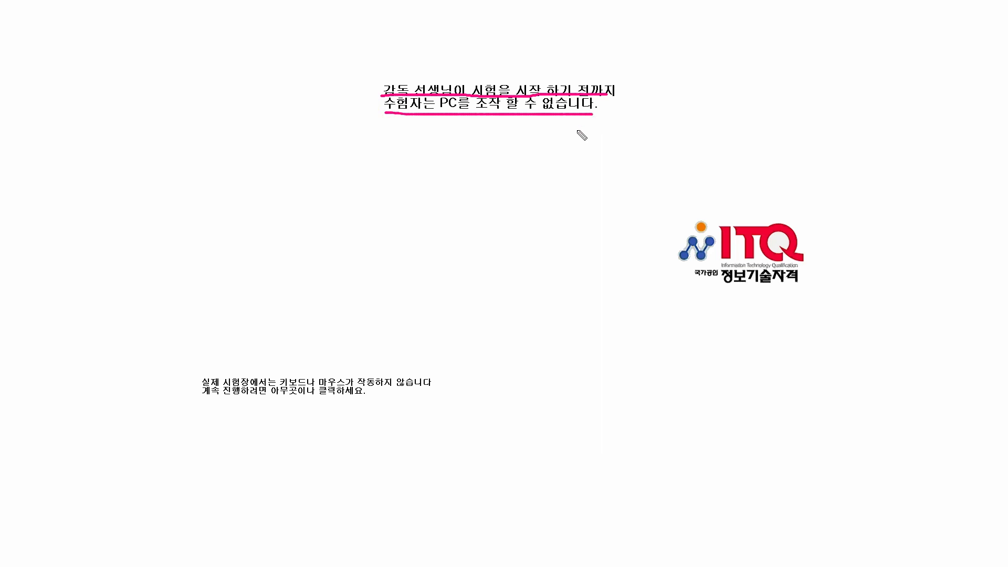
mouse_move(475, 160)
left_mouse_down()
mouse_move(467, 185)
mouse_move(490, 187)
left_mouse_up()
mouse_move(503, 152)
left_mouse_down()
mouse_move(517, 160)
mouse_move(512, 173)
mouse_move(543, 160)
mouse_move(526, 176)
mouse_move(545, 169)
mouse_move(550, 182)
left_mouse_up()
left_click_drag(564, 169, 591, 188)
left_click(590, 155)
mouse_move(498, 209)
left_mouse_down()
mouse_move(490, 219)
mouse_move(497, 209)
mouse_move(512, 233)
mouse_move(523, 223)
mouse_move(523, 238)
mouse_move(551, 235)
left_mouse_up()
left_click_drag(550, 223, 569, 239)
mouse_move(574, 226)
left_mouse_down()
mouse_move(588, 247)
mouse_move(599, 226)
mouse_move(625, 218)
mouse_move(608, 231)
mouse_move(639, 248)
mouse_move(647, 229)
left_mouse_up()
mouse_move(619, 245)
left_mouse_down()
mouse_move(628, 254)
mouse_move(613, 245)
left_mouse_up()
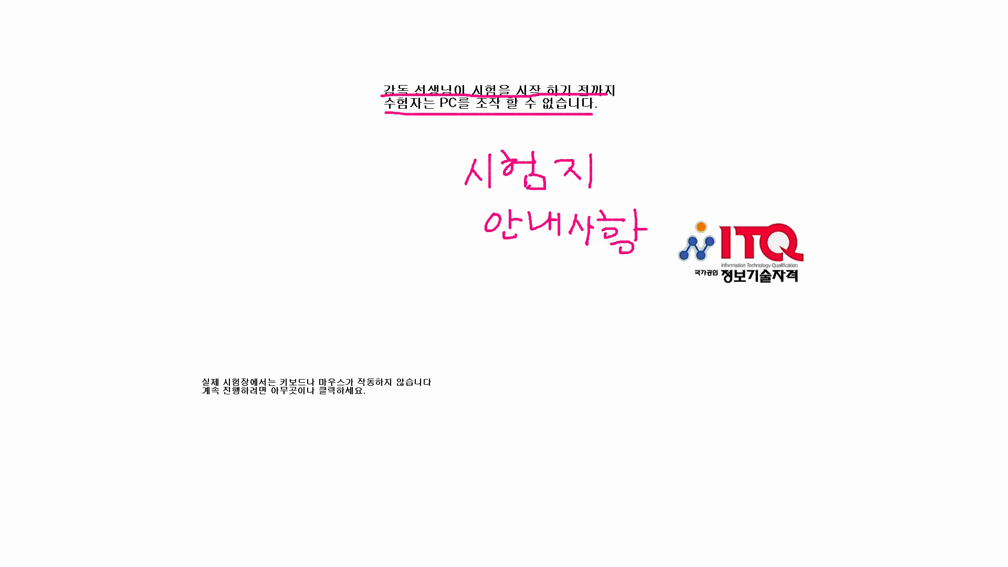
key("e")
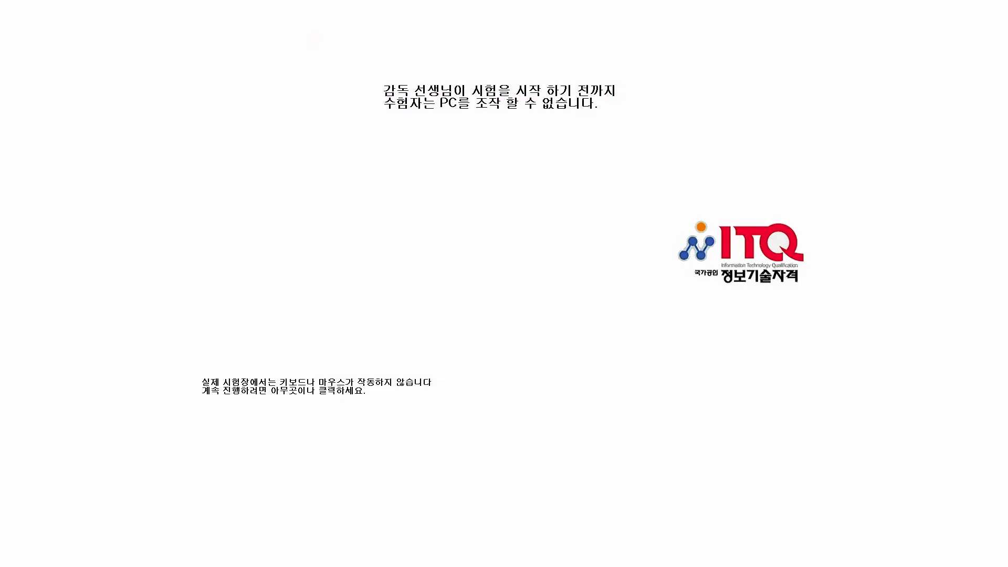
Leave the exam waiting screen and start PowerPoint 2016
left_click(623, 28)
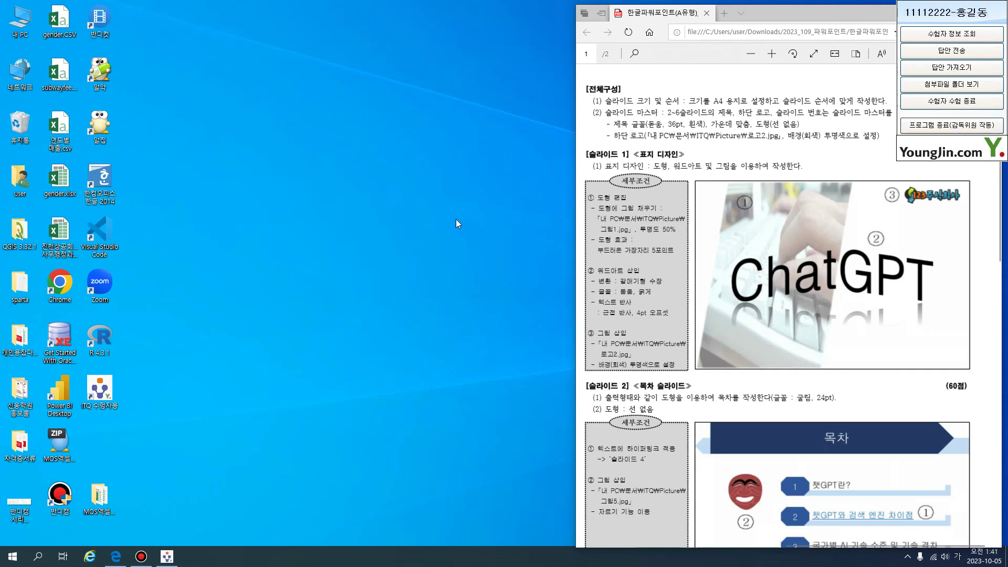
key("Hangul")
left_click(13, 563)
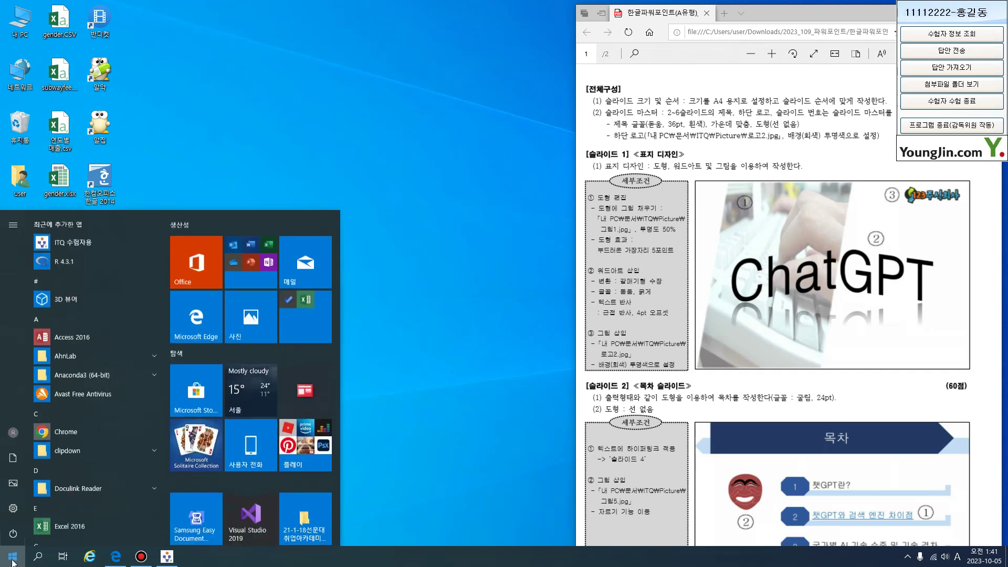
scroll(86, 395, "down", 1)
scroll(89, 404, "down", 12)
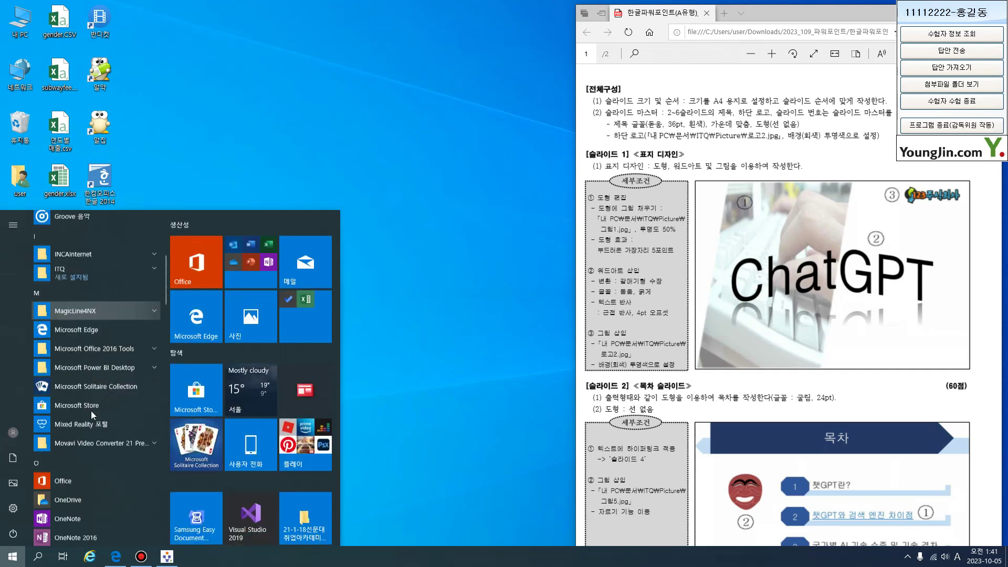
scroll(262, 480, "down", 1)
scroll(263, 480, "down", 3)
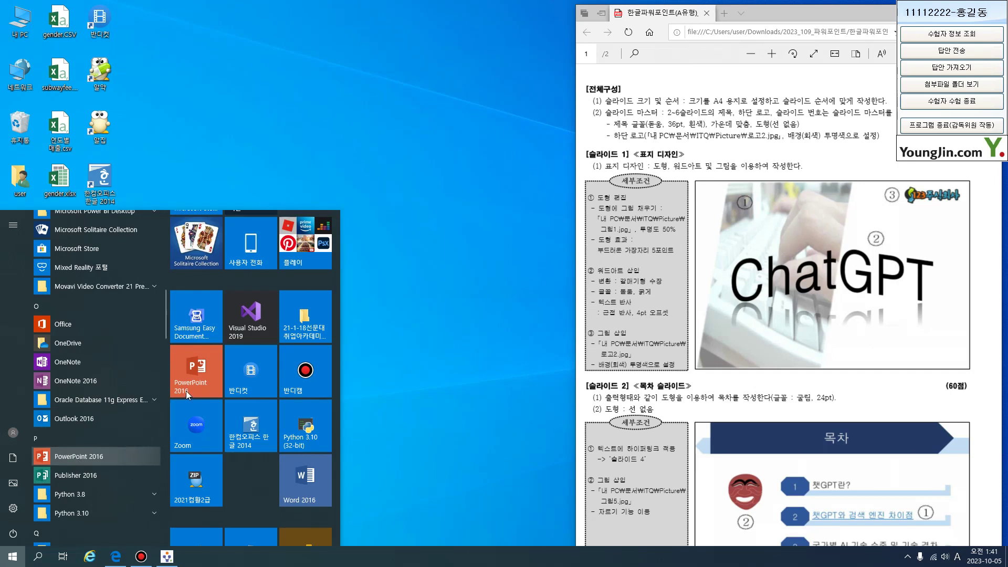
left_click(89, 460)
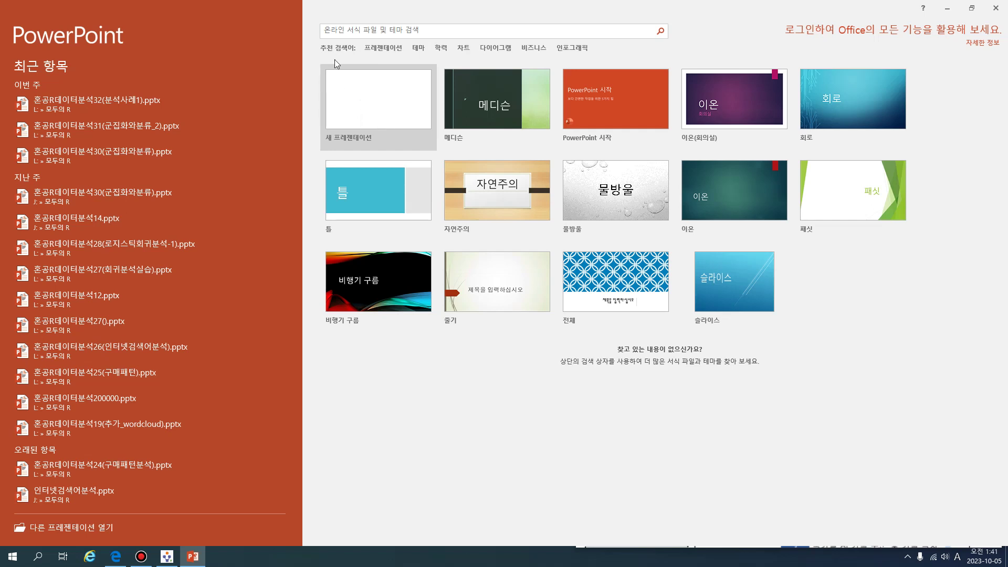
Create a blank presentation from 새 프레젠테이션 and narrow the slide thumbnail pane
left_click(360, 99)
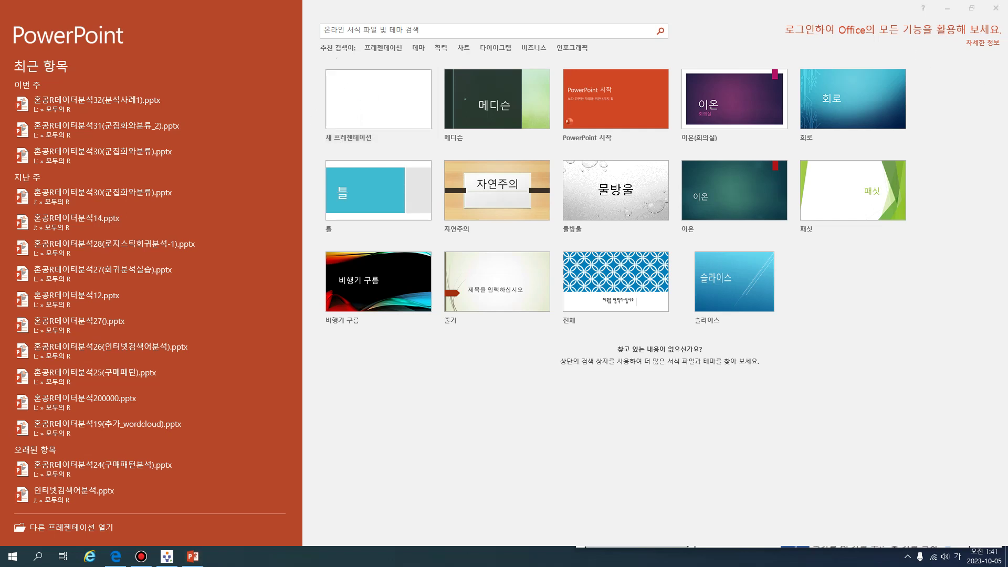
mouse_move(311, 51)
left_mouse_down()
mouse_move(315, 110)
mouse_move(464, 155)
left_mouse_up()
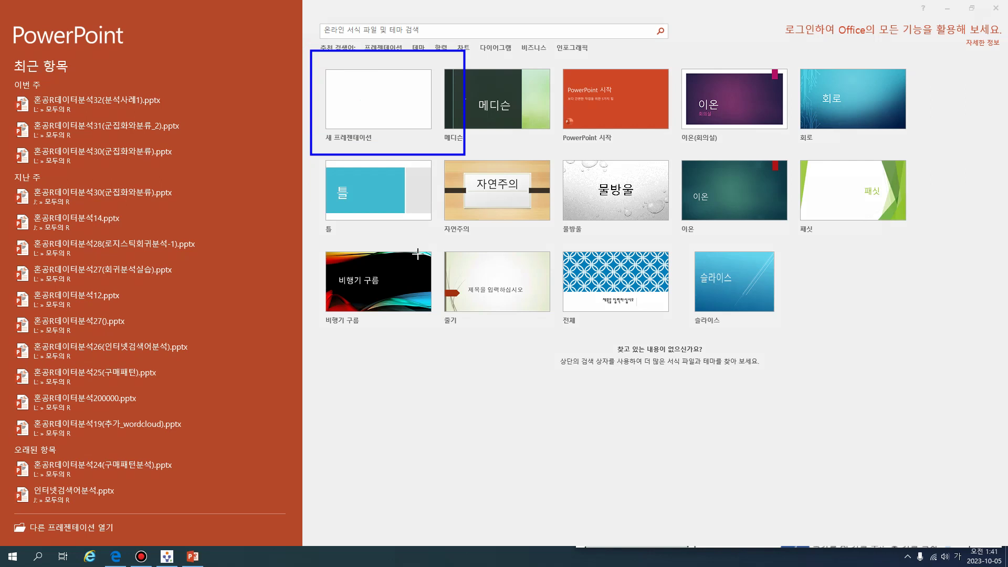
left_click(379, 104)
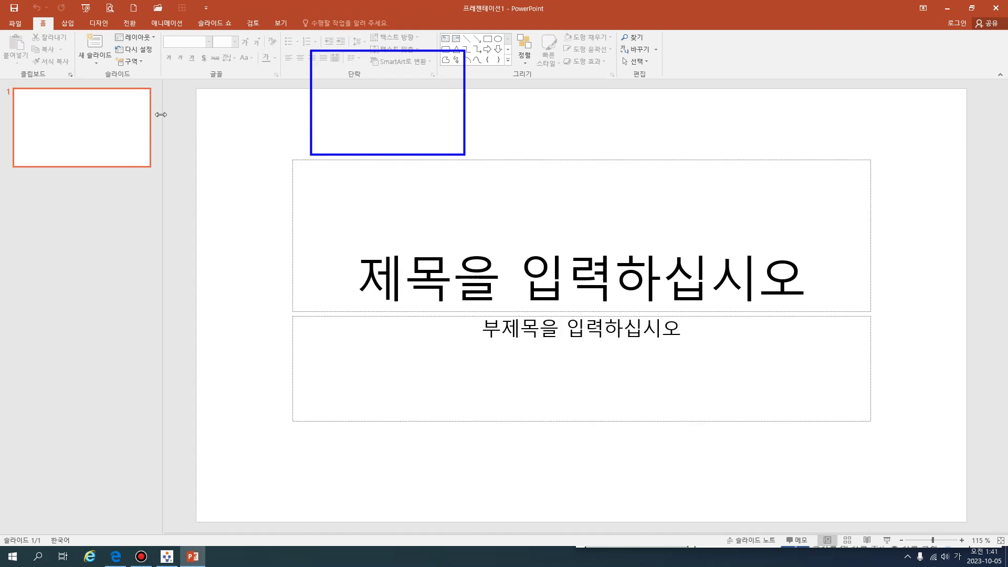
left_click_drag(162, 115, 77, 119)
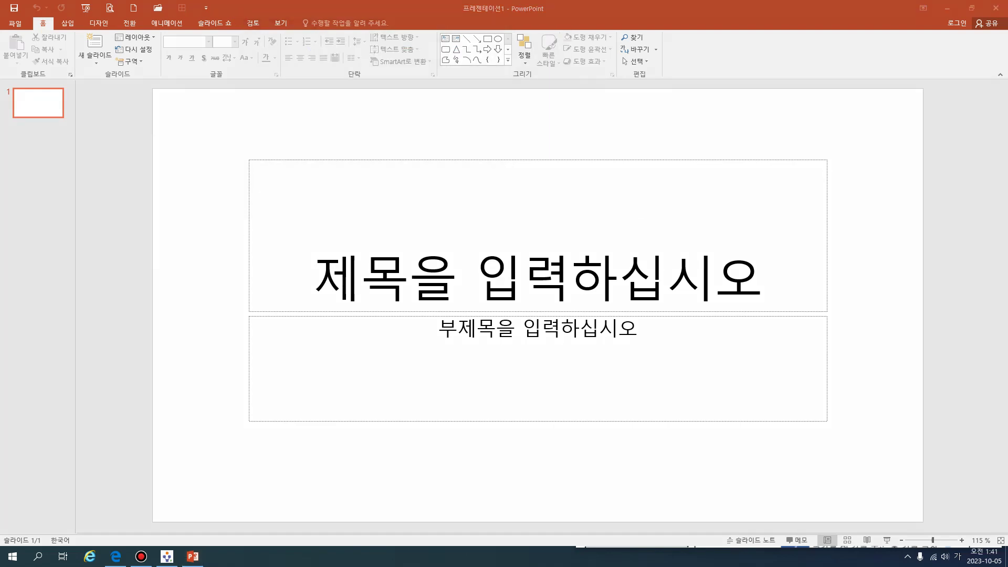
Begin saving the presentation and choose the 내 PC\문서\ITQ folder as the save location
left_click_drag(25, 22, 23, 32)
left_click(19, 26)
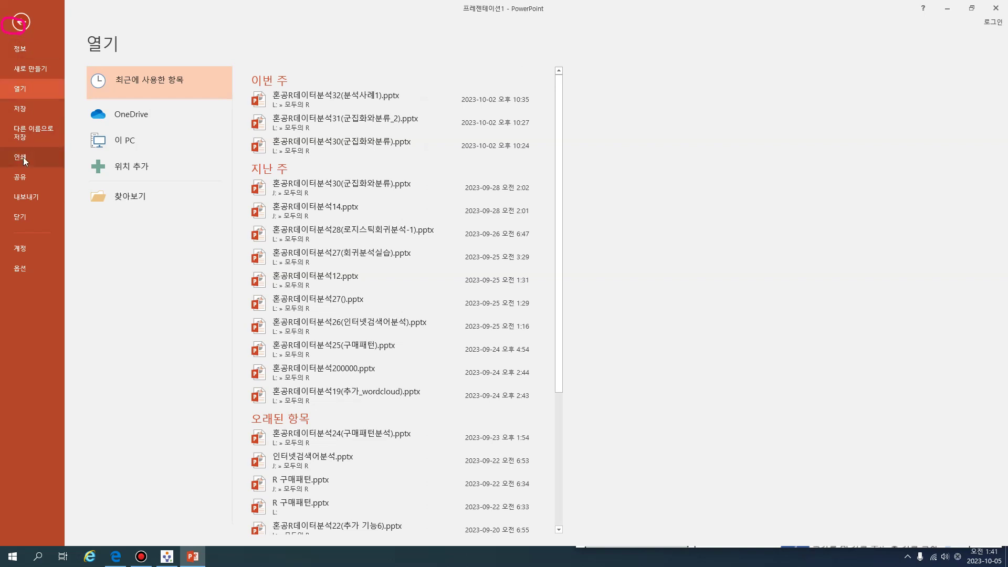
left_click(22, 109)
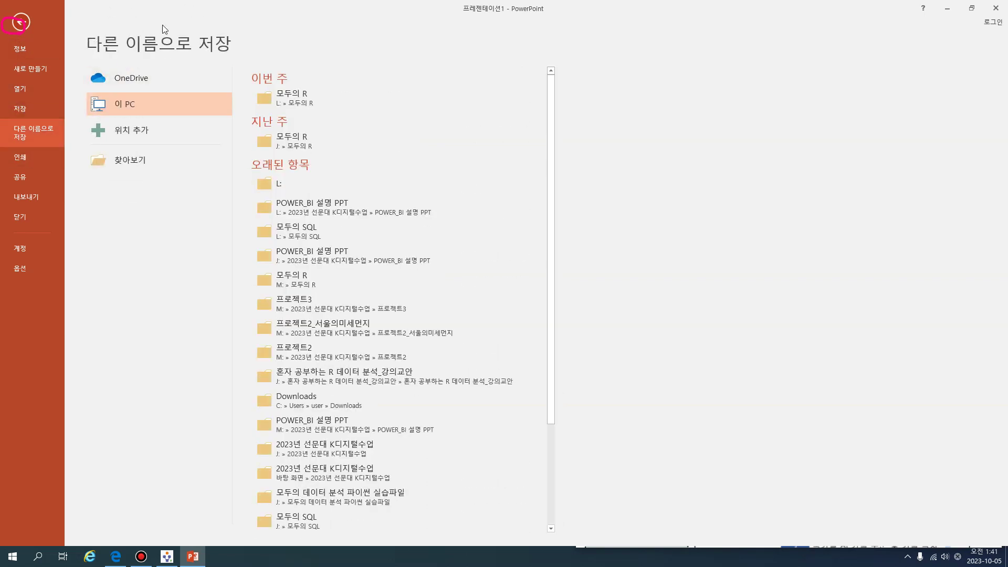
left_click(142, 164)
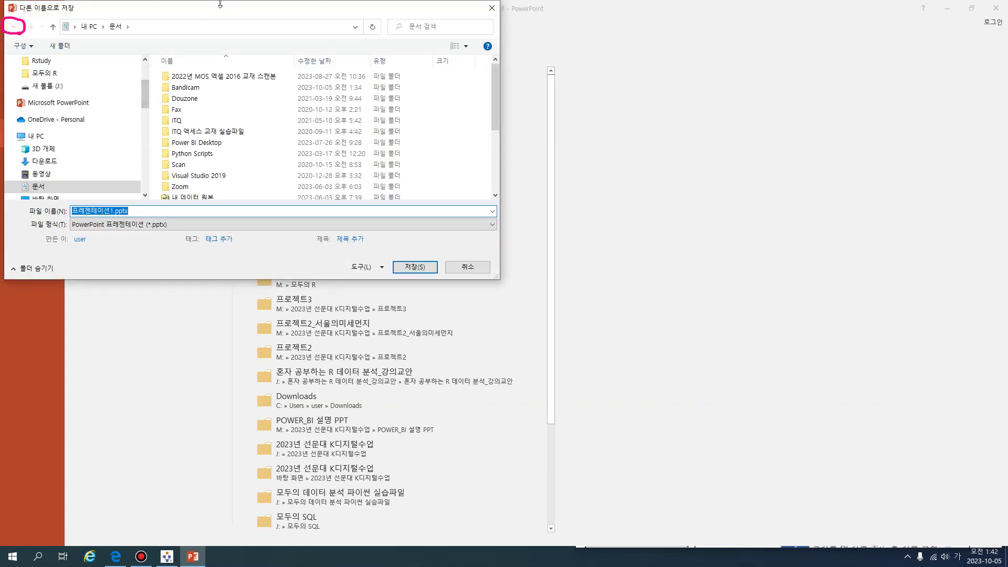
left_click_drag(218, 11, 247, 22)
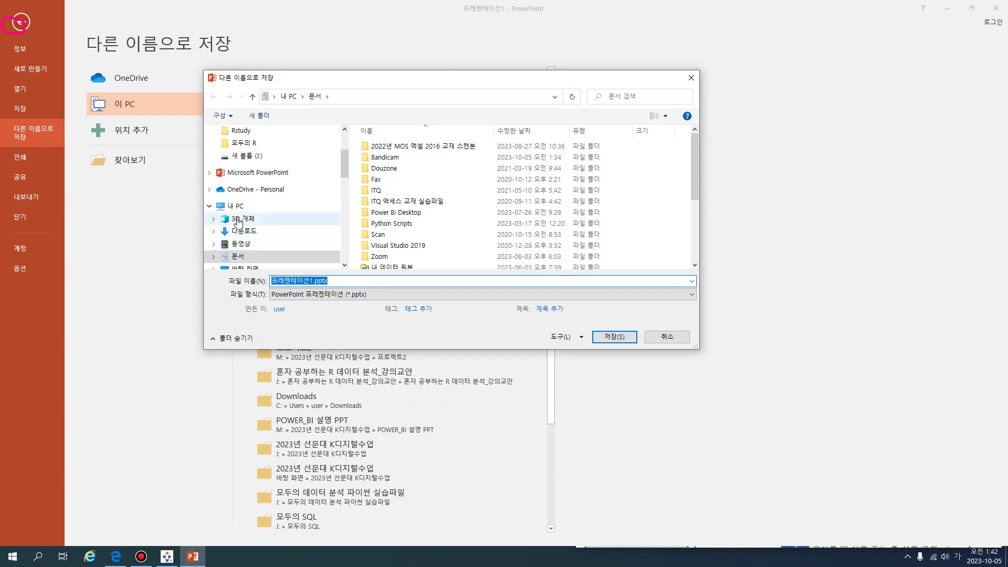
left_click(236, 209)
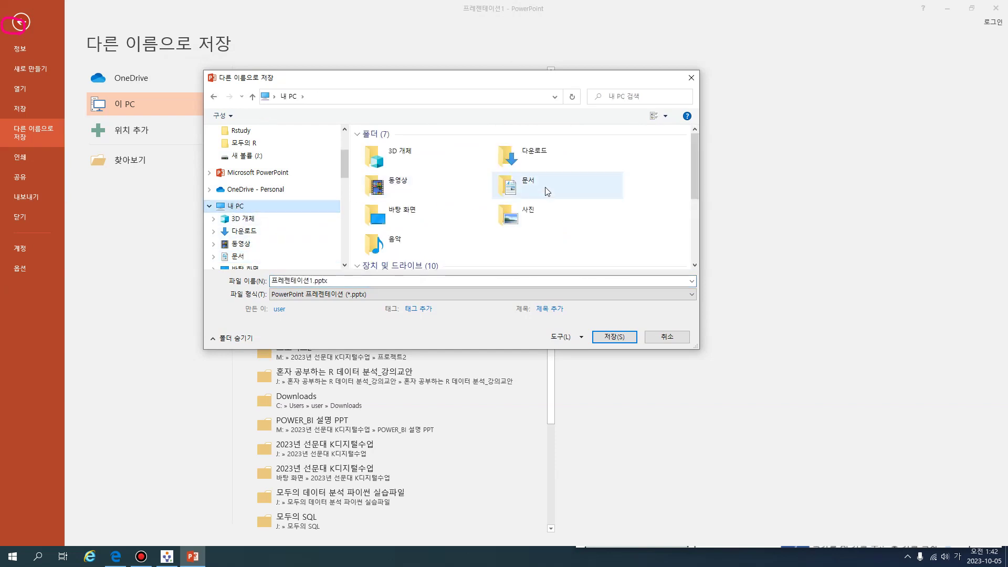
double_click(522, 188)
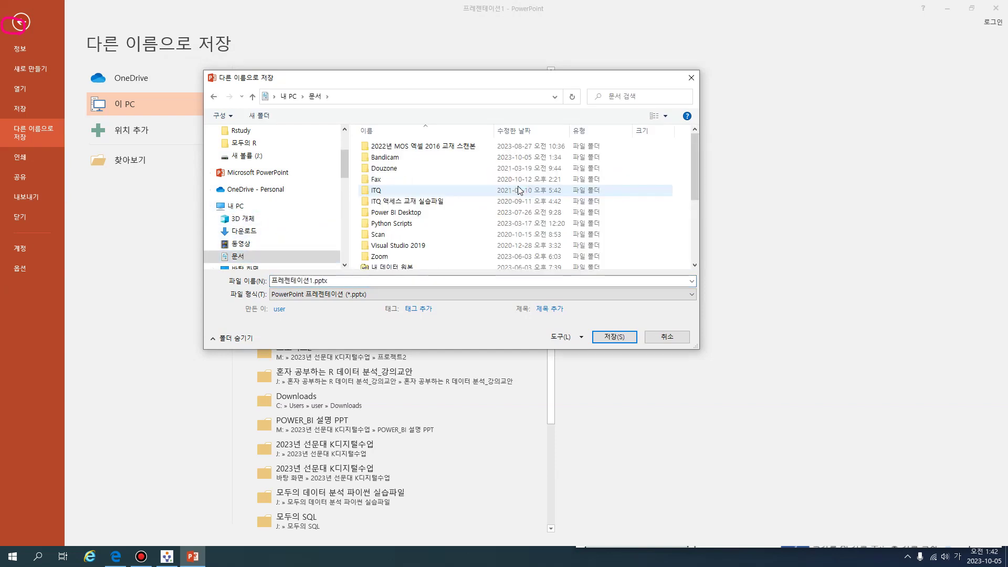
left_click(376, 190)
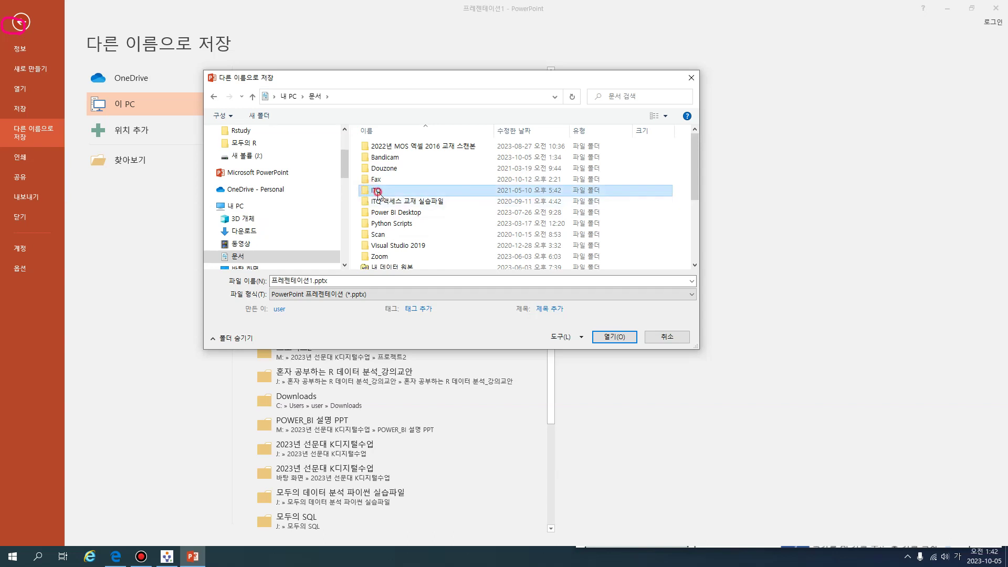
double_click(378, 192)
Name the presentation with the examinee number and examinee name joined by a hyphen, and save it
double_click(376, 285)
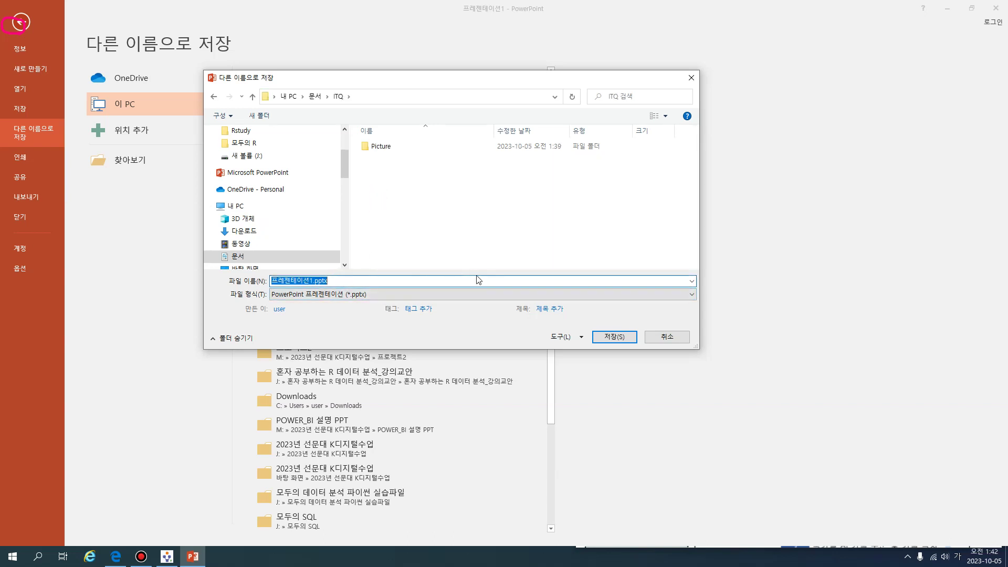
key("BackSpace")
type("11112222-홍길도")
left_click(609, 336)
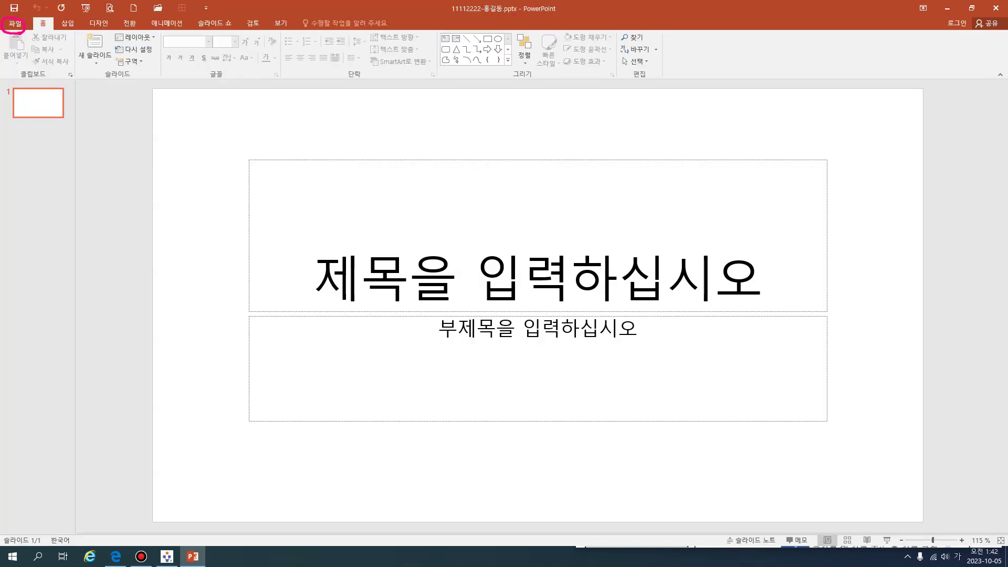
Draw a box around the saved file name in the title bar and clear the annotations
mouse_move(439, 20)
left_mouse_down()
mouse_move(564, 25)
mouse_move(551, 1)
mouse_move(443, 1)
mouse_move(439, 23)
left_mouse_up()
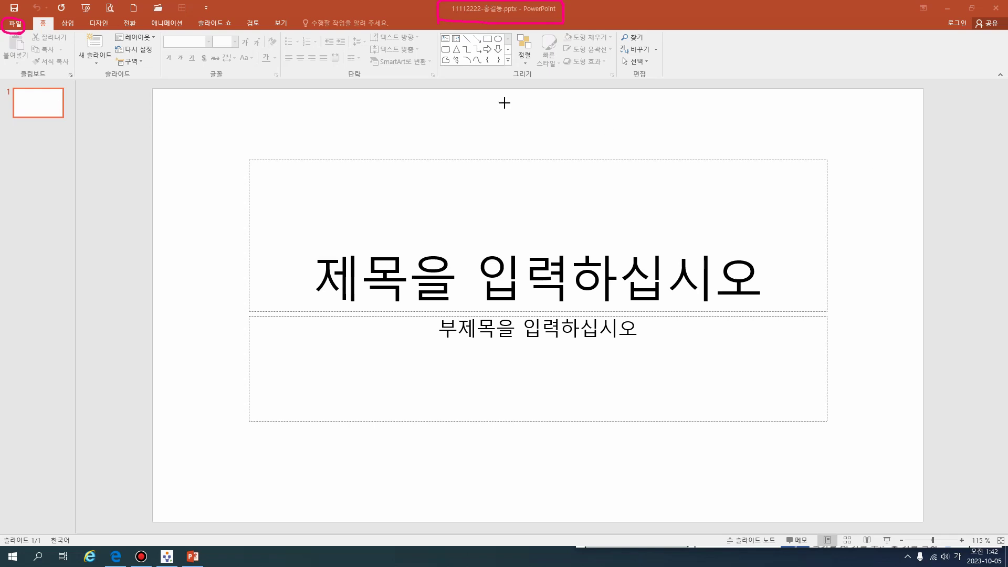
key("ctrl+z")
key("ctrl+z")
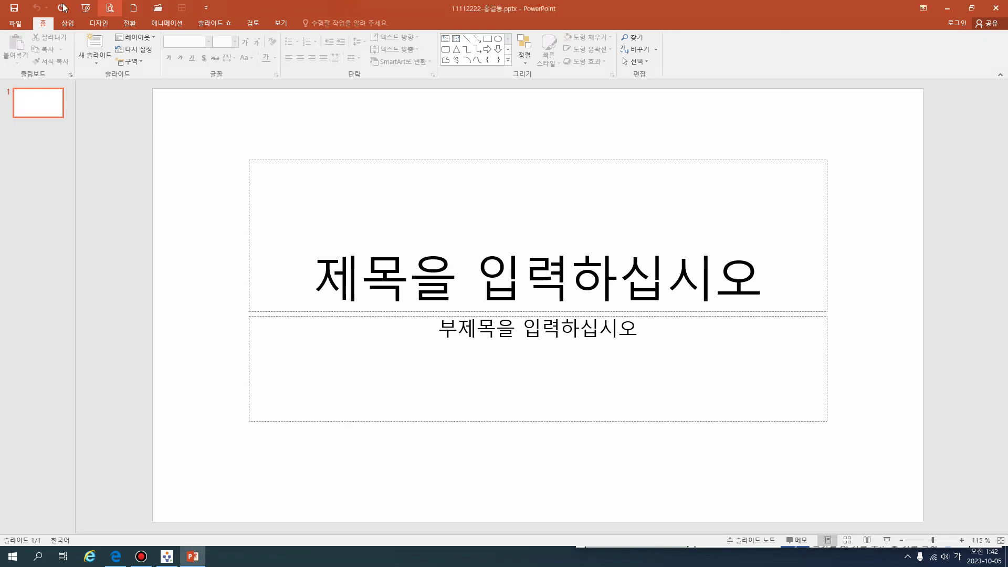
Open 답안 전송 in the ITQ examinee program and mark the answer file's row, circling 있음 and handwriting 없음 below it
left_click(167, 559)
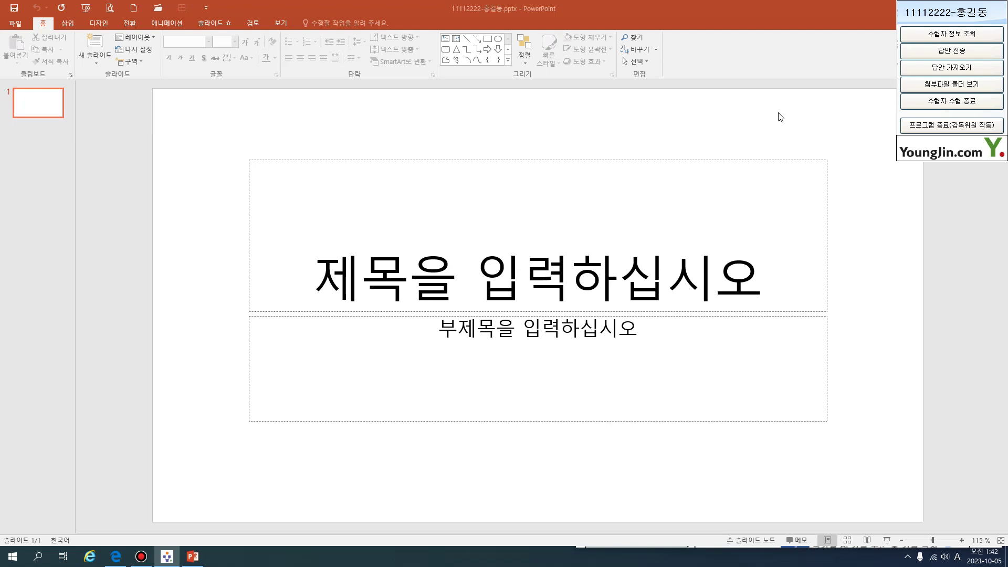
left_click(945, 51)
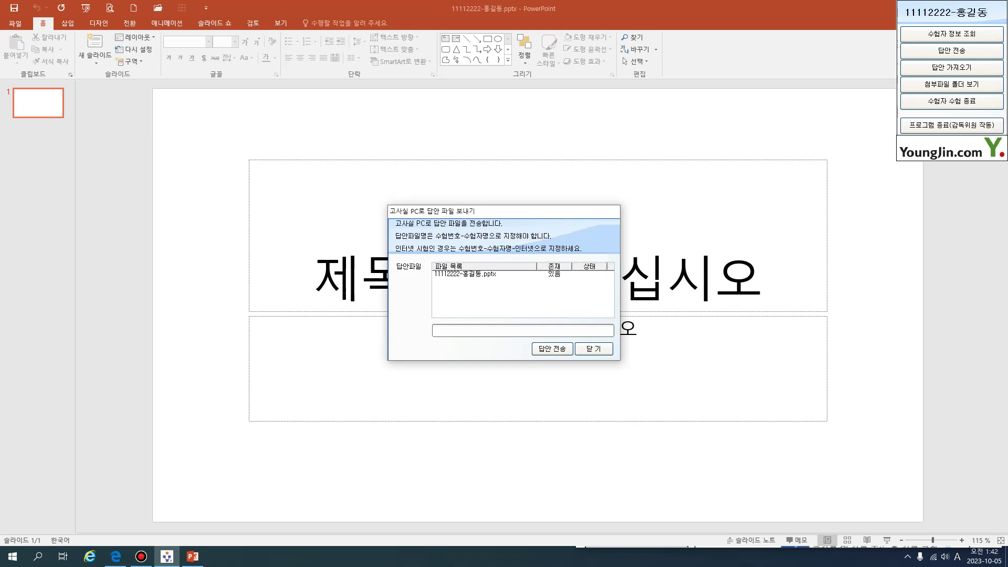
mouse_move(894, 60)
left_mouse_down()
mouse_move(585, 215)
mouse_move(559, 253)
left_mouse_up()
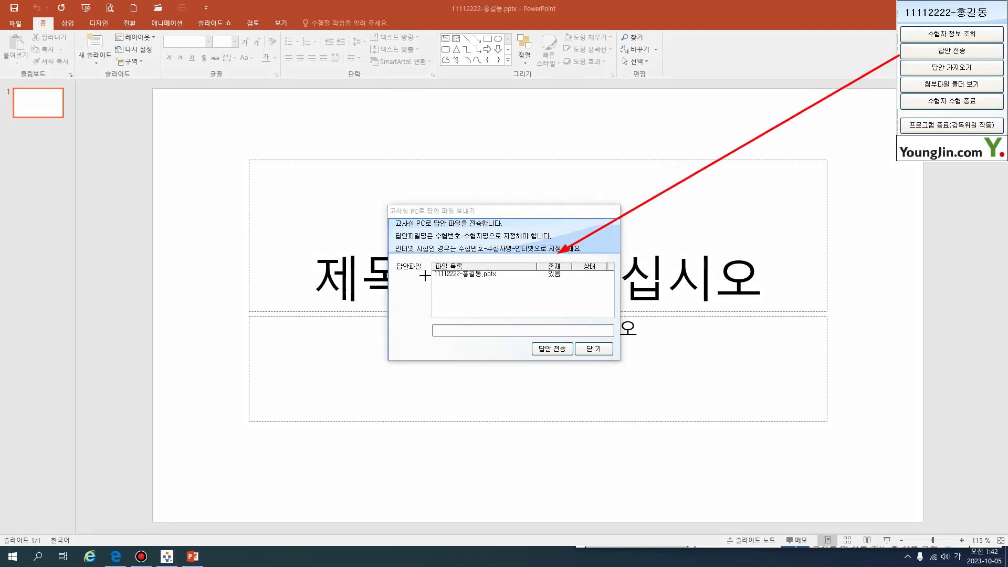
left_click_drag(425, 283, 615, 281)
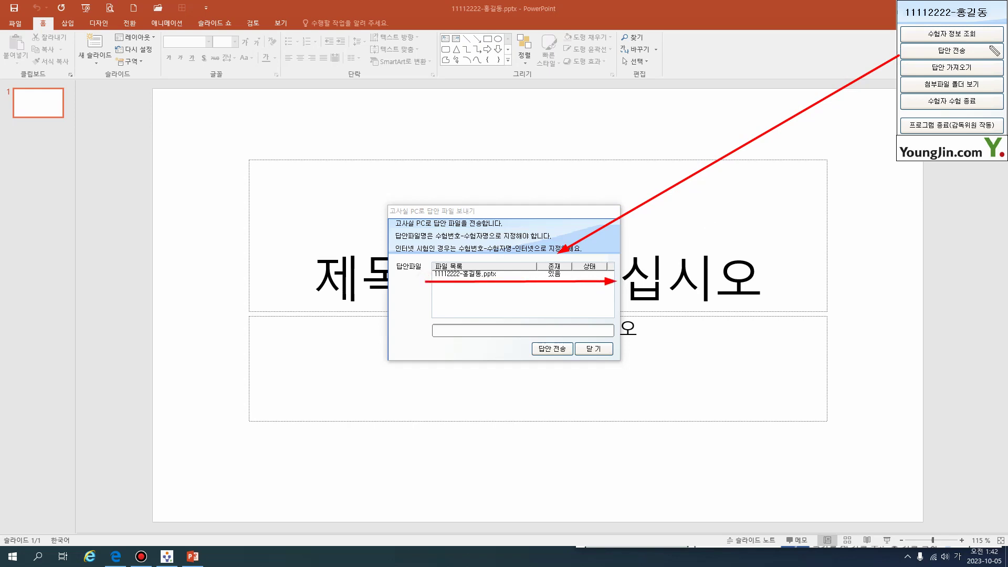
mouse_move(558, 274)
left_mouse_down()
mouse_move(551, 284)
mouse_move(546, 266)
mouse_move(551, 290)
mouse_move(533, 302)
mouse_move(550, 313)
mouse_move(563, 304)
mouse_move(556, 317)
mouse_move(568, 329)
mouse_move(556, 336)
mouse_move(578, 302)
mouse_move(572, 314)
mouse_move(594, 314)
mouse_move(581, 327)
mouse_move(594, 328)
mouse_move(572, 320)
left_mouse_up()
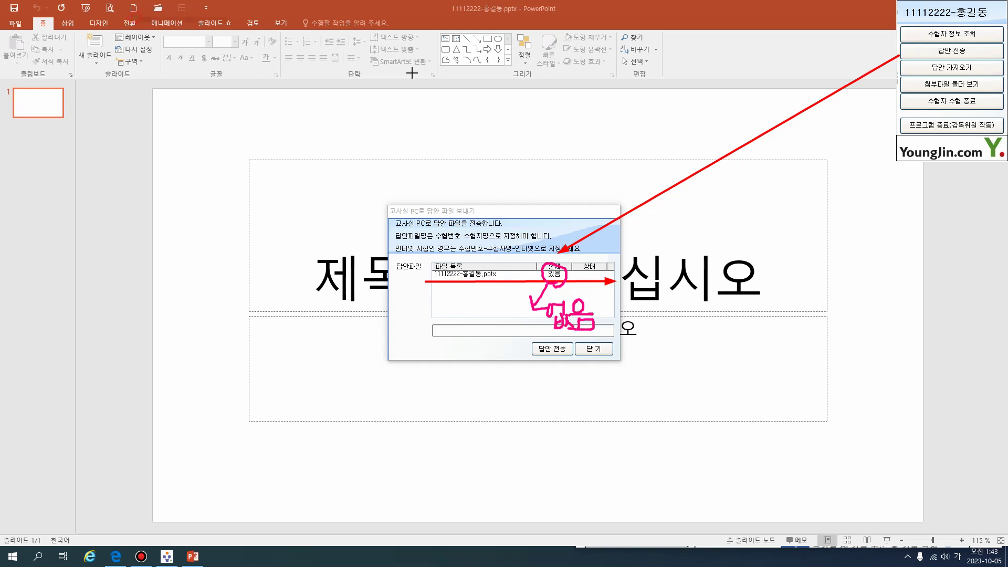
Clear the annotations and close the answer-file sending dialog without sending
key("Escape")
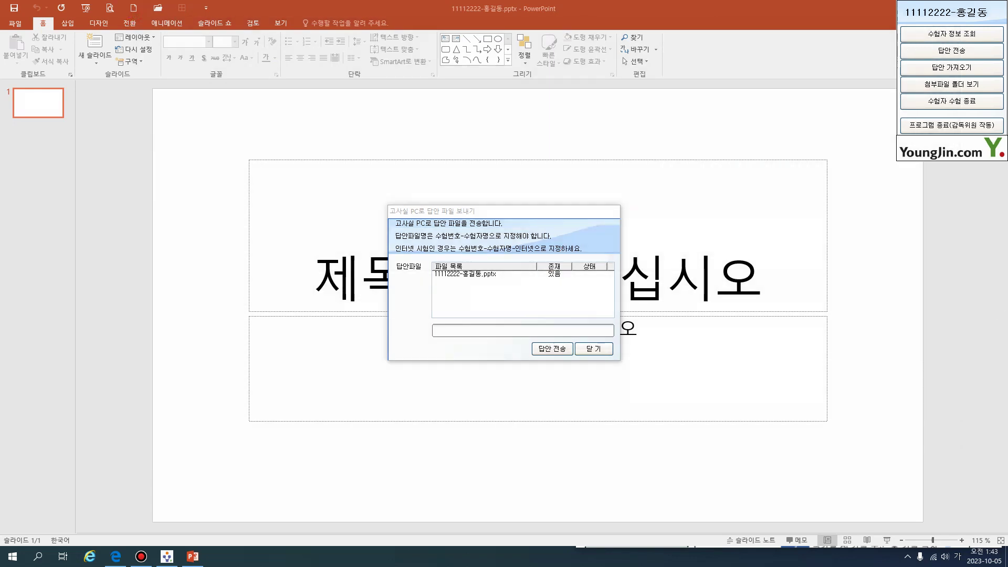
left_click(441, 212)
left_click(580, 351)
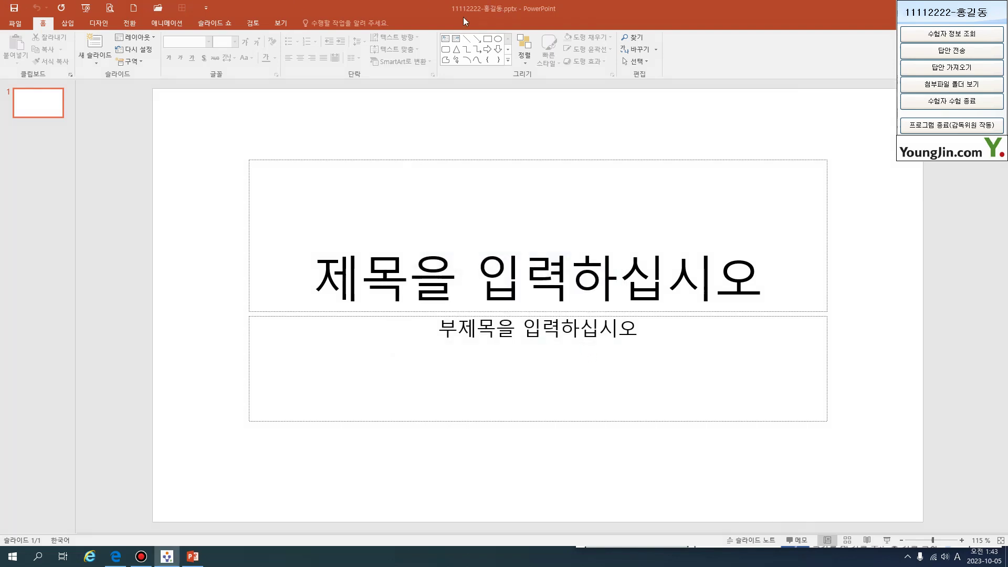
Start saving the presentation with 다른 이름으로 저장 and browse to the 내 PC\문서\ITQ folder
left_click(16, 25)
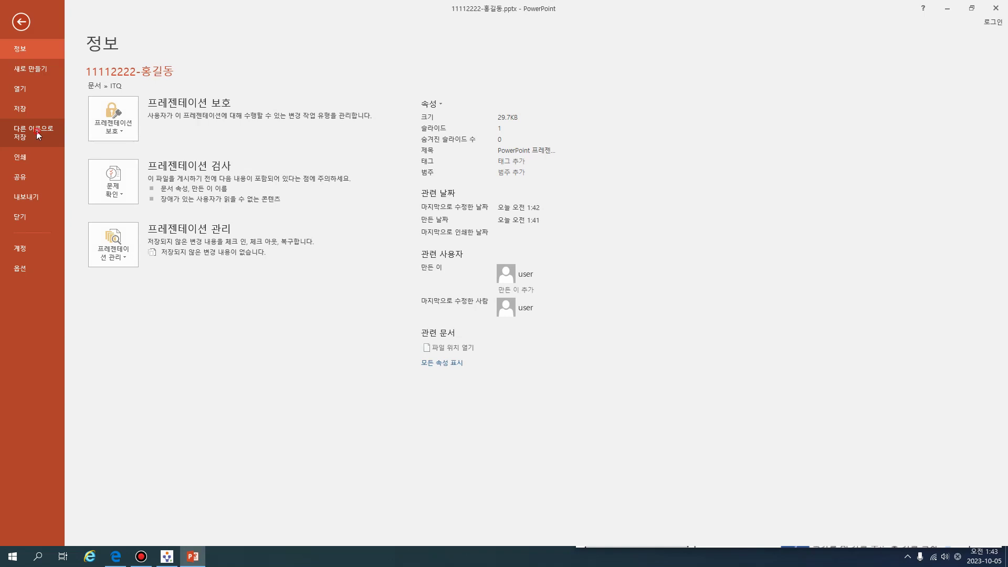
left_click(37, 134)
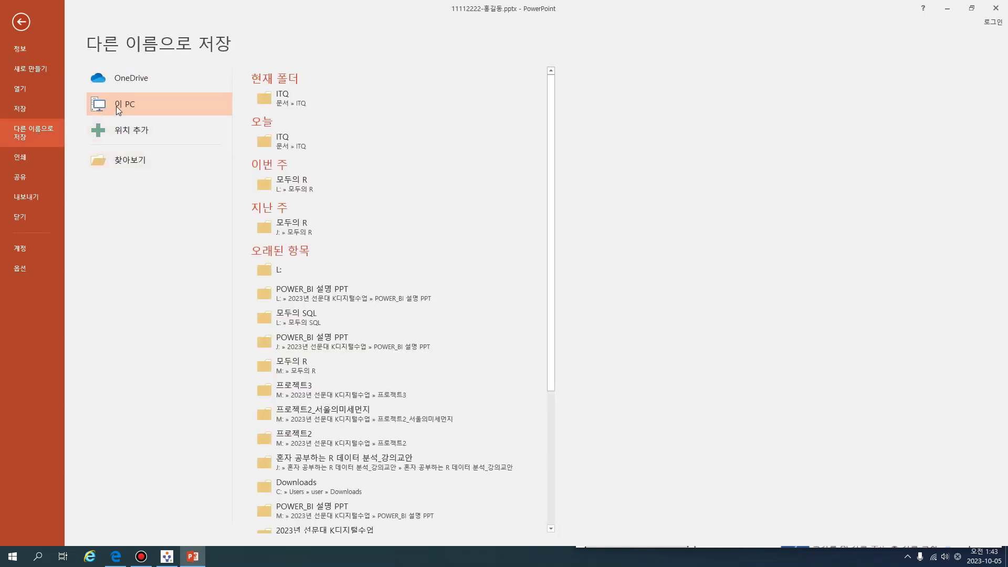
left_click(135, 167)
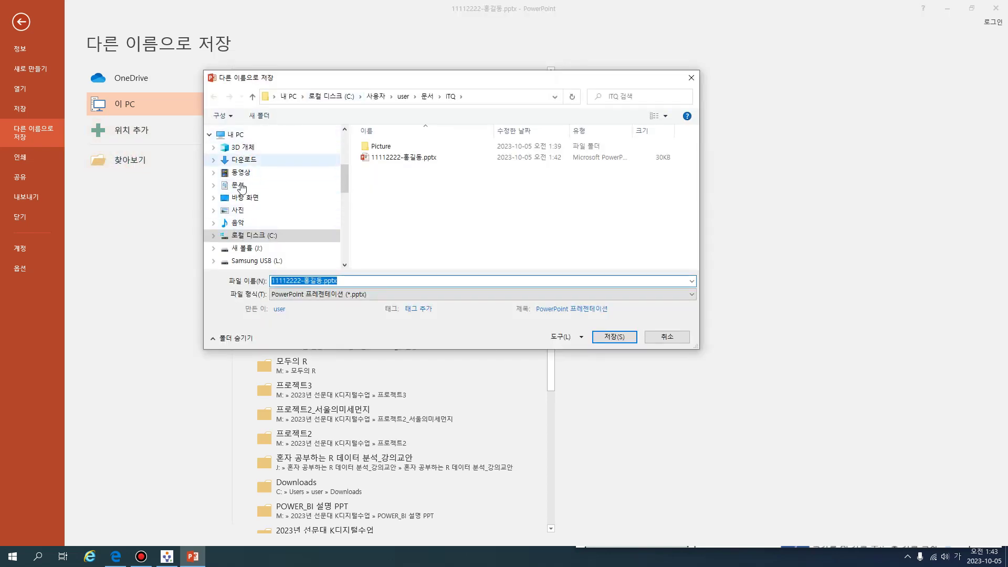
left_click(236, 135)
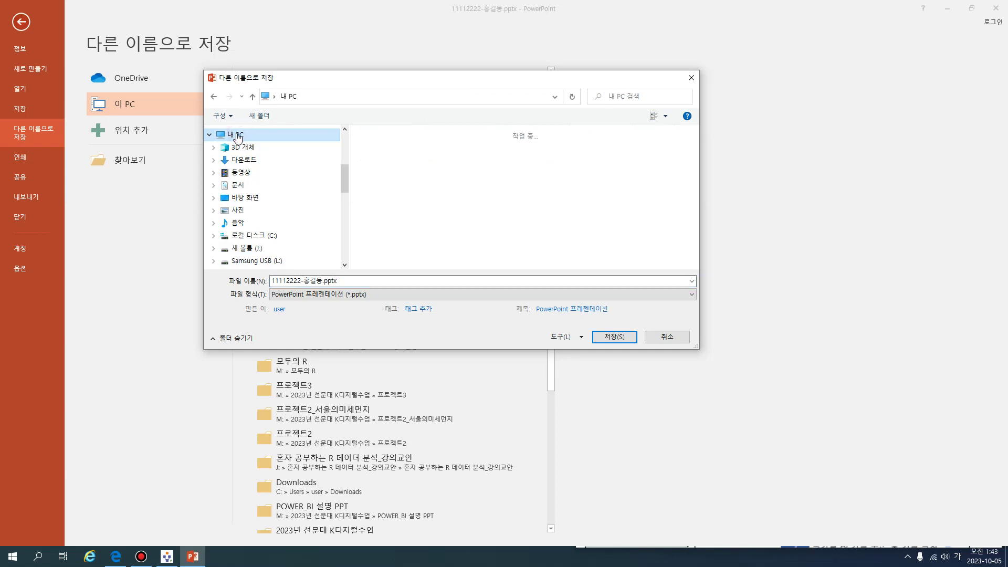
left_click(234, 188)
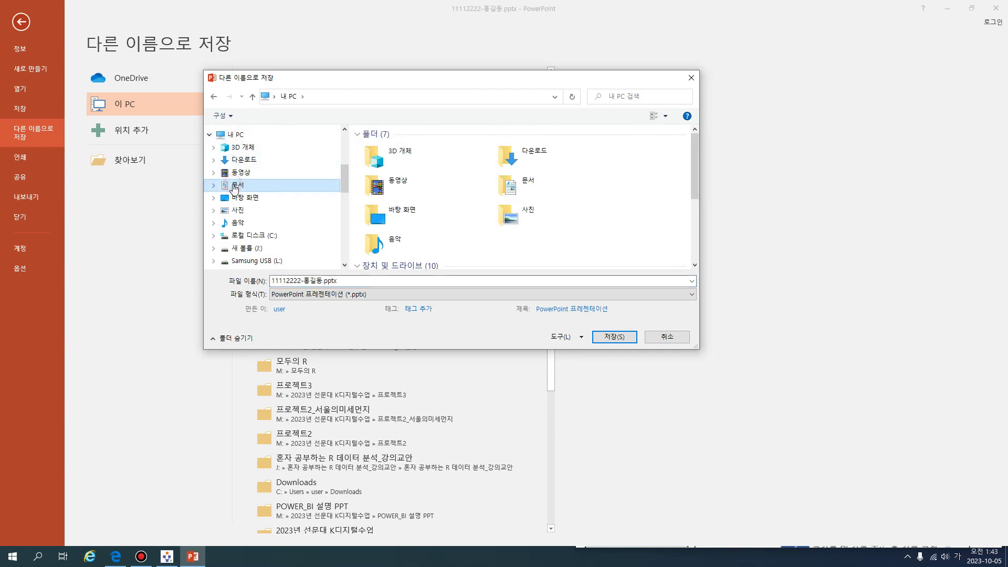
double_click(379, 190)
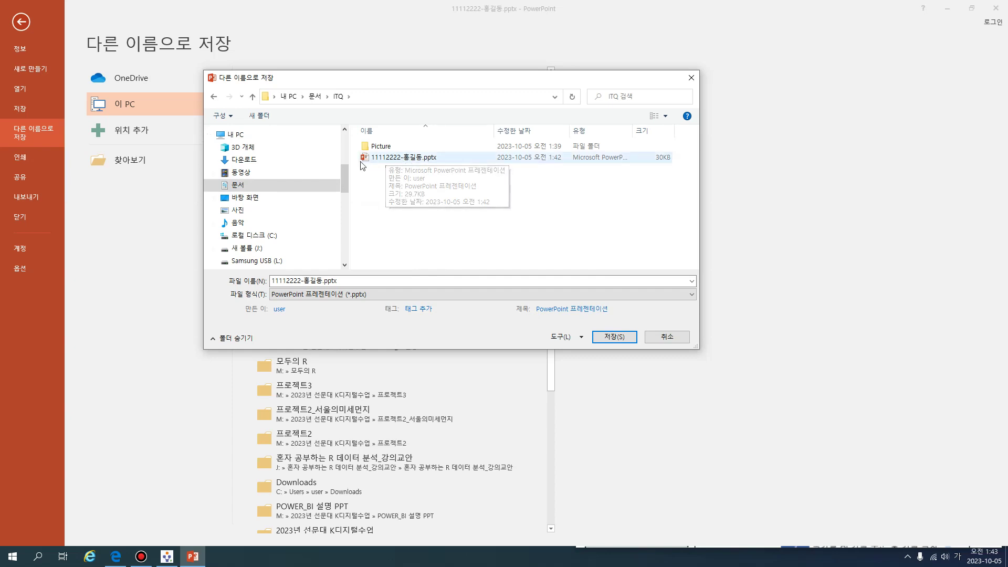
Look inside the Picture folder and return to the ITQ folder
left_click(379, 147)
double_click(381, 148)
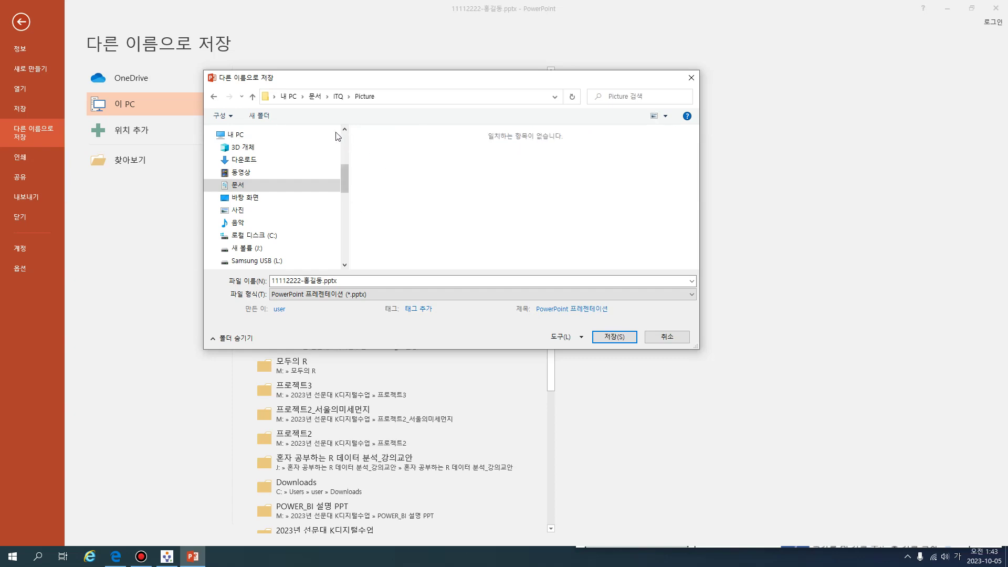
left_click(338, 96)
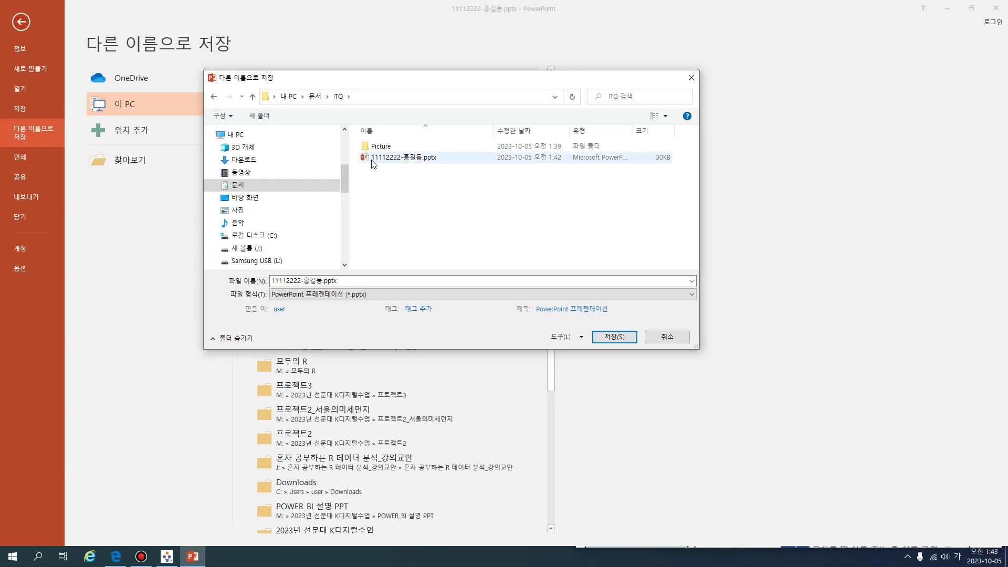
Save the presentation in the ITQ folder under its existing file name, replacing the earlier file
left_click(306, 282)
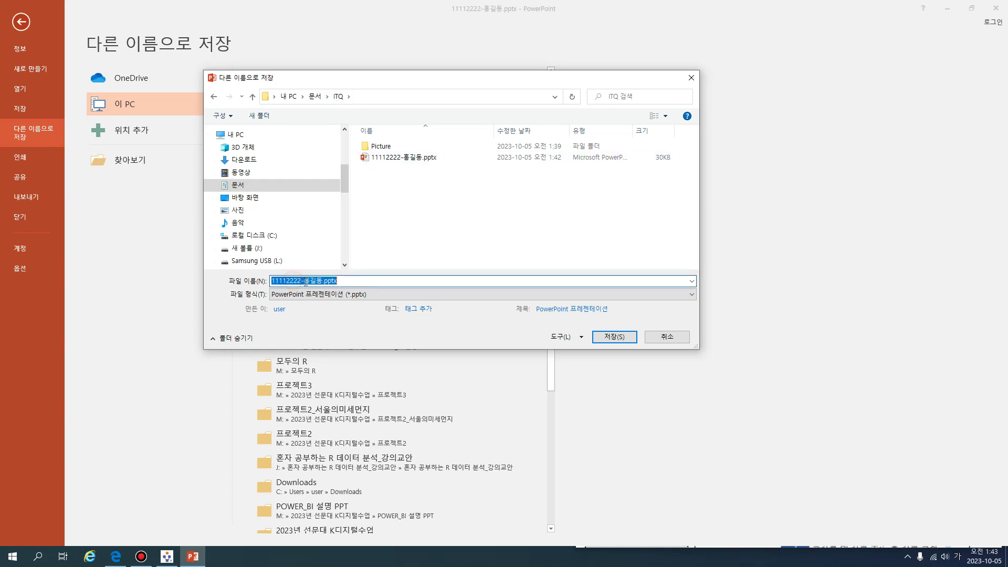
left_click(625, 338)
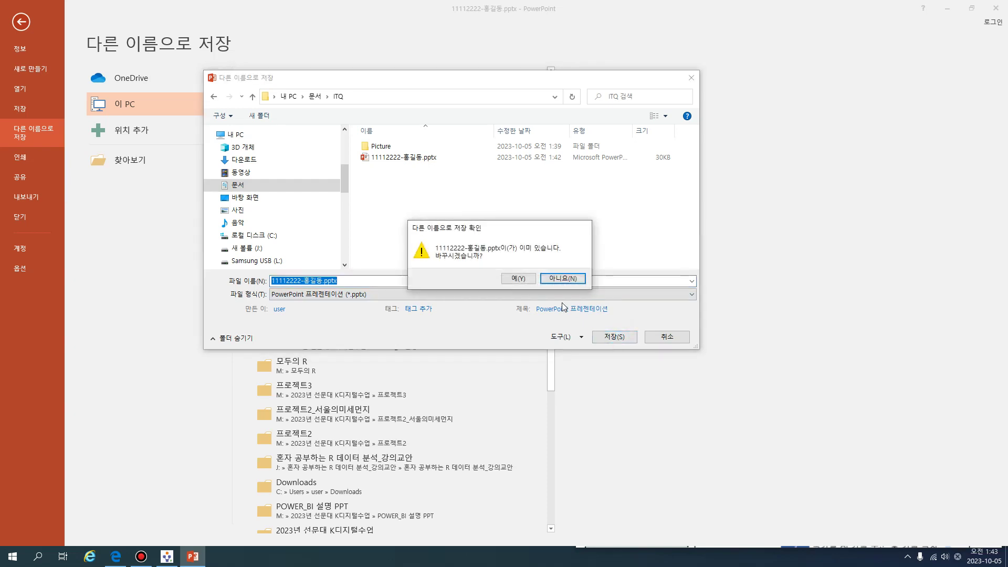
left_click(515, 279)
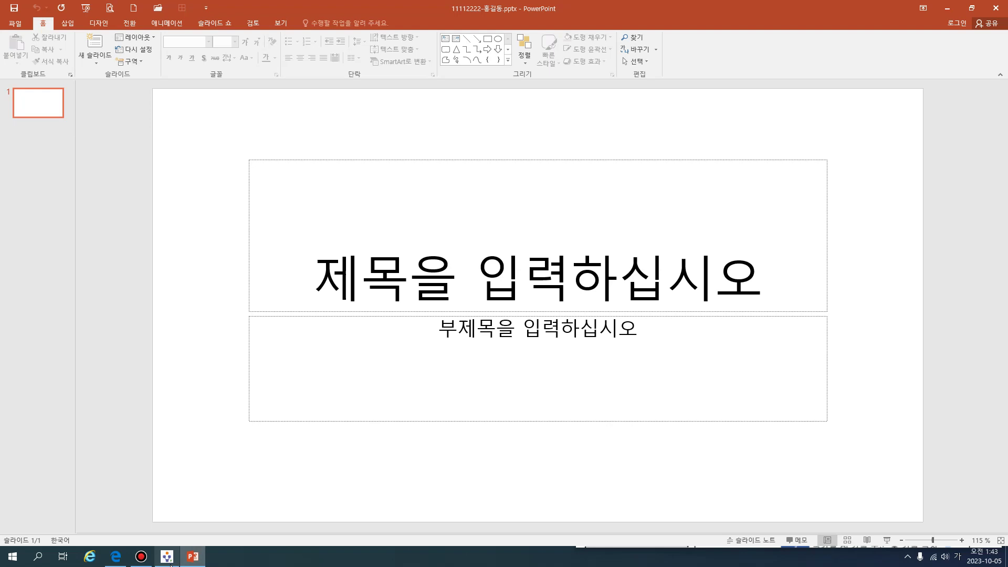
Send the answer file to the exam-room PC from the ITQ examinee program and close the sending dialog
left_click(167, 556)
left_click(913, 51)
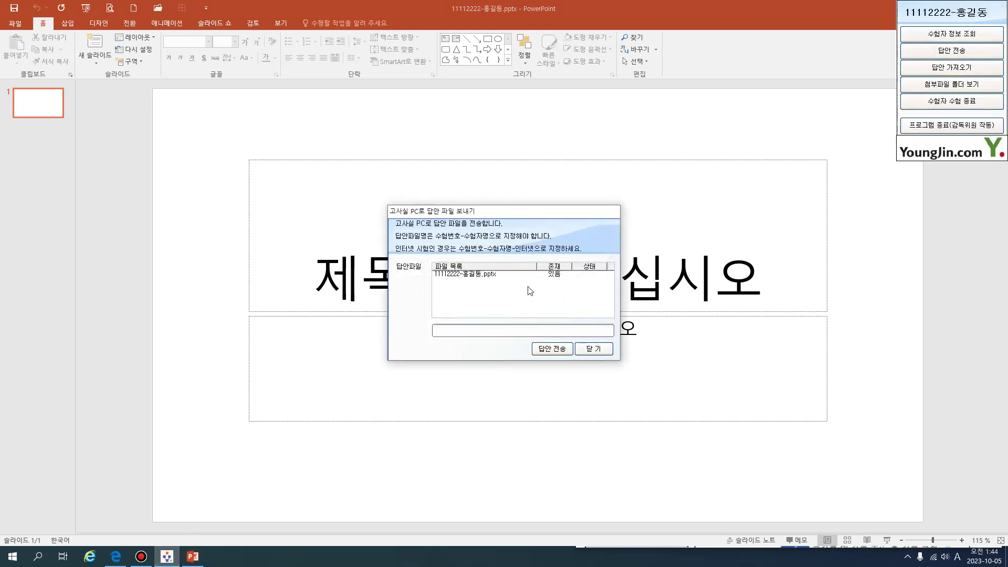
left_click(555, 351)
left_click(588, 353)
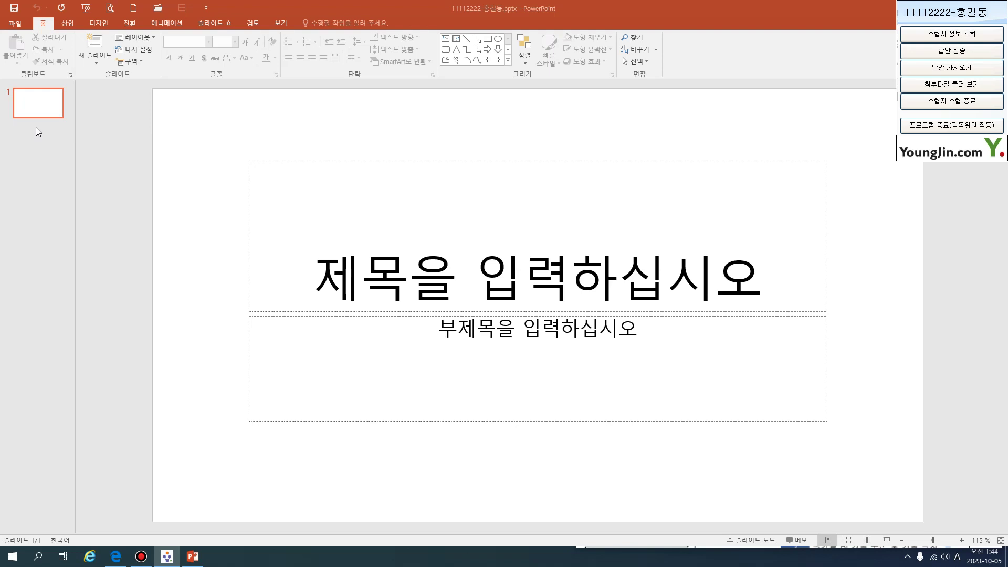
Set the slide size to A4 용지(210x297mm) and scale the content with 맞춤 확인
left_click(95, 24)
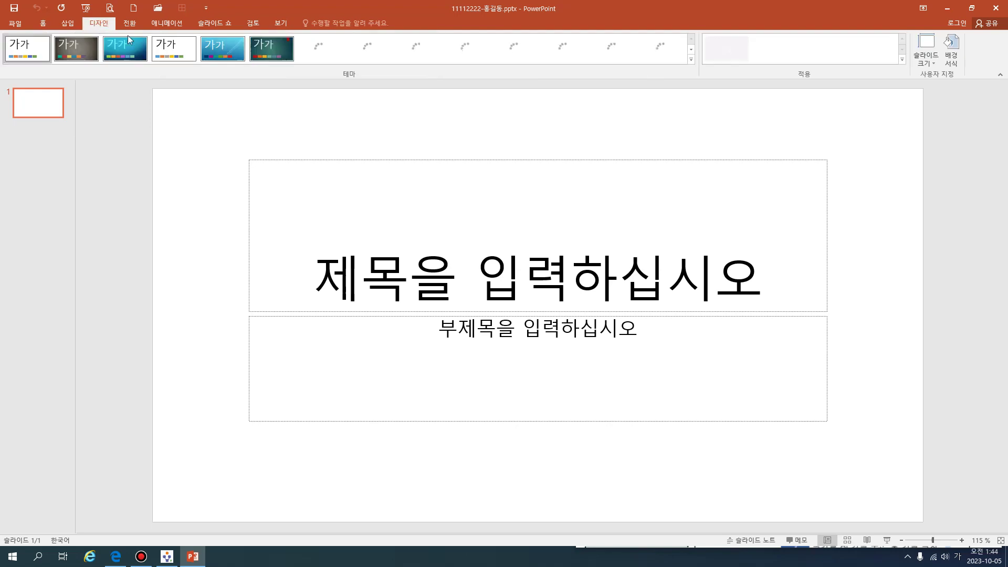
left_click(929, 62)
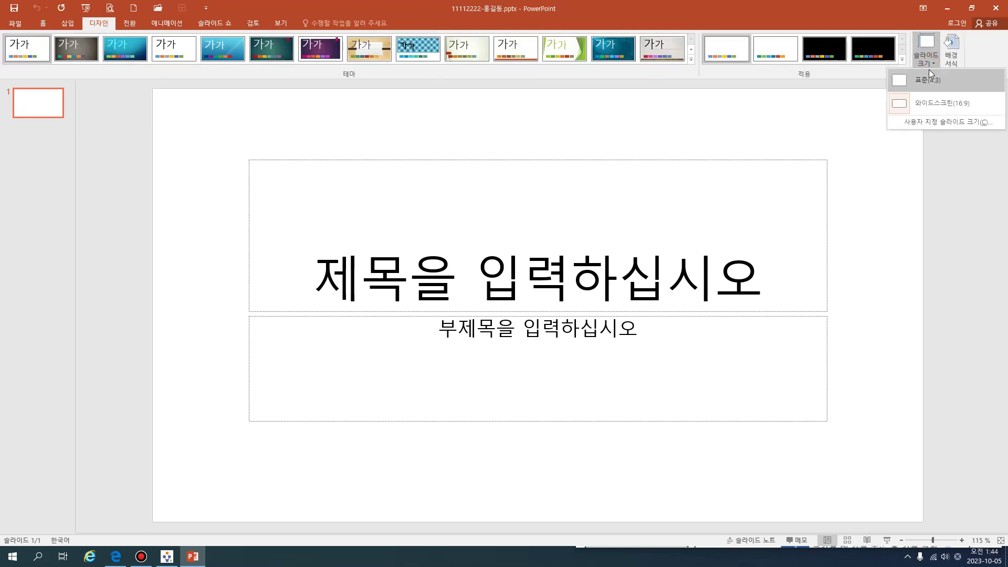
left_click(928, 121)
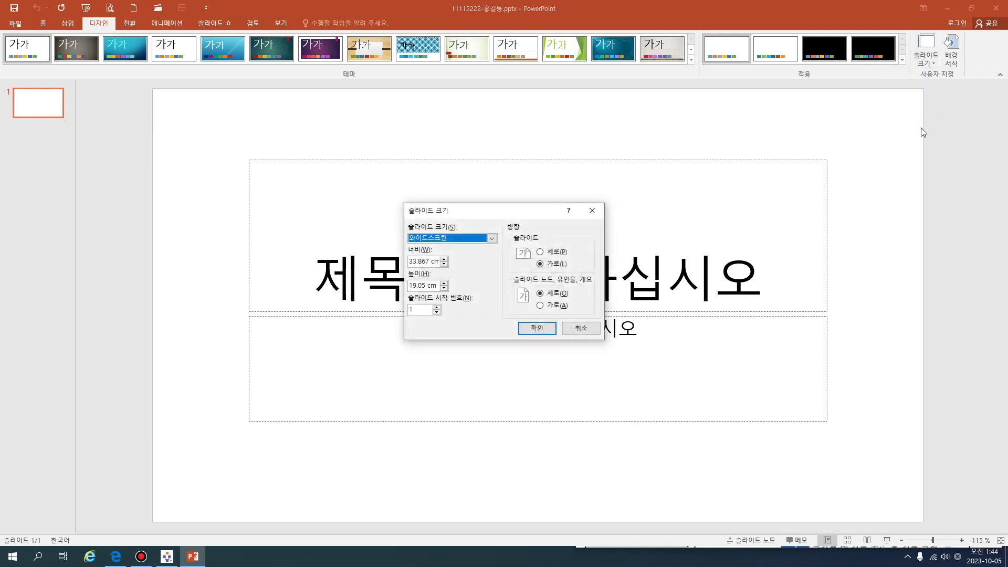
left_click(491, 238)
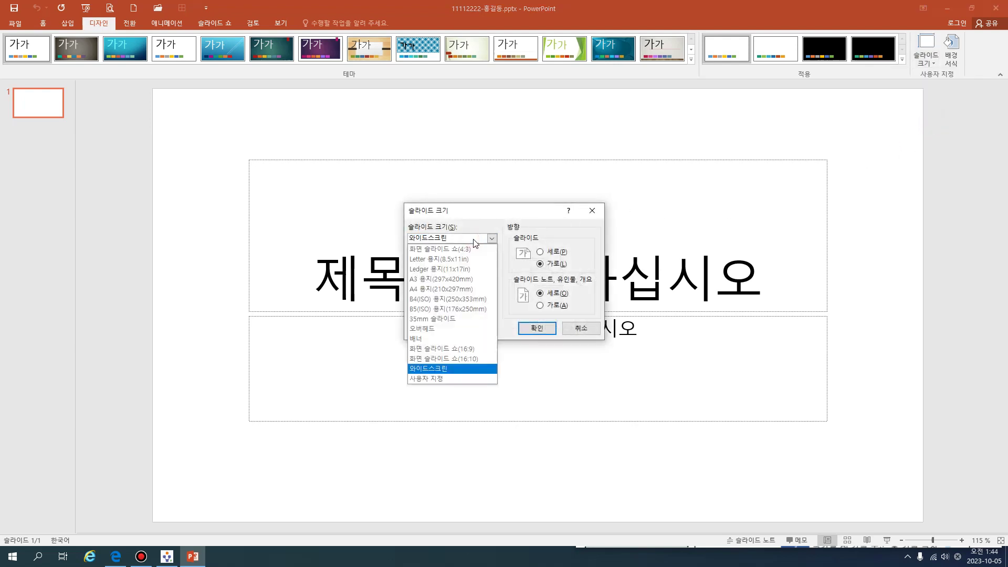
left_click(442, 289)
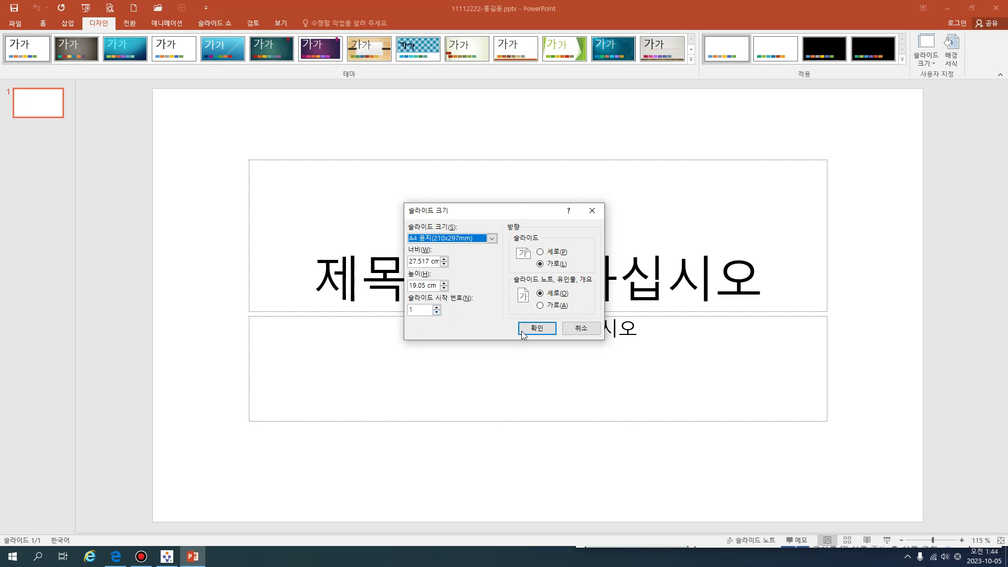
left_click(537, 330)
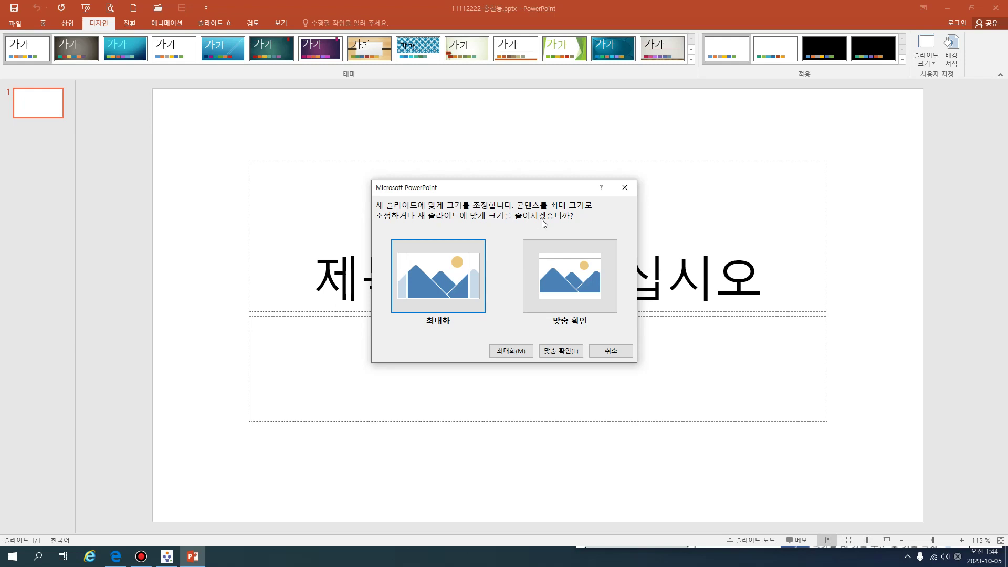
left_click(577, 290)
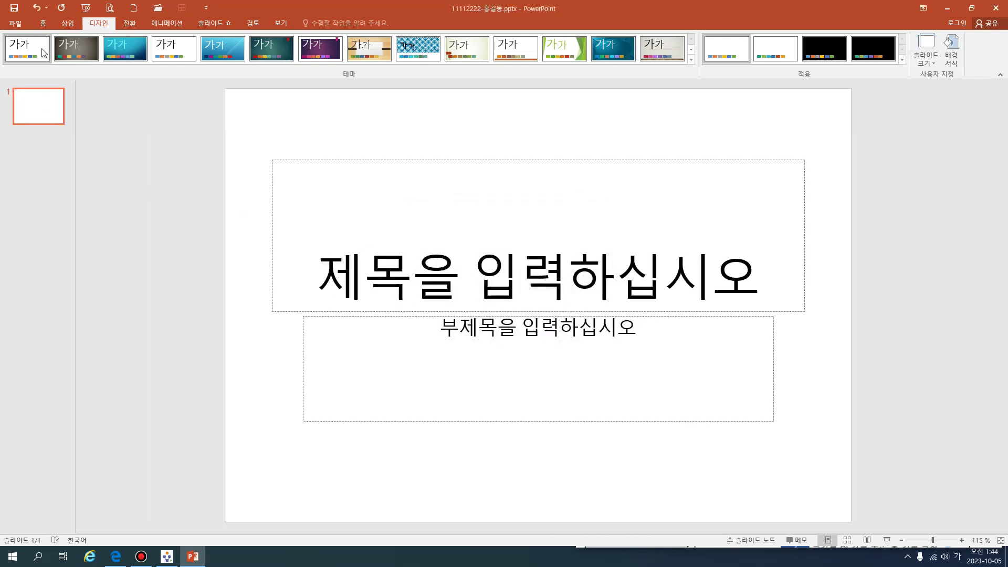
left_click(42, 23)
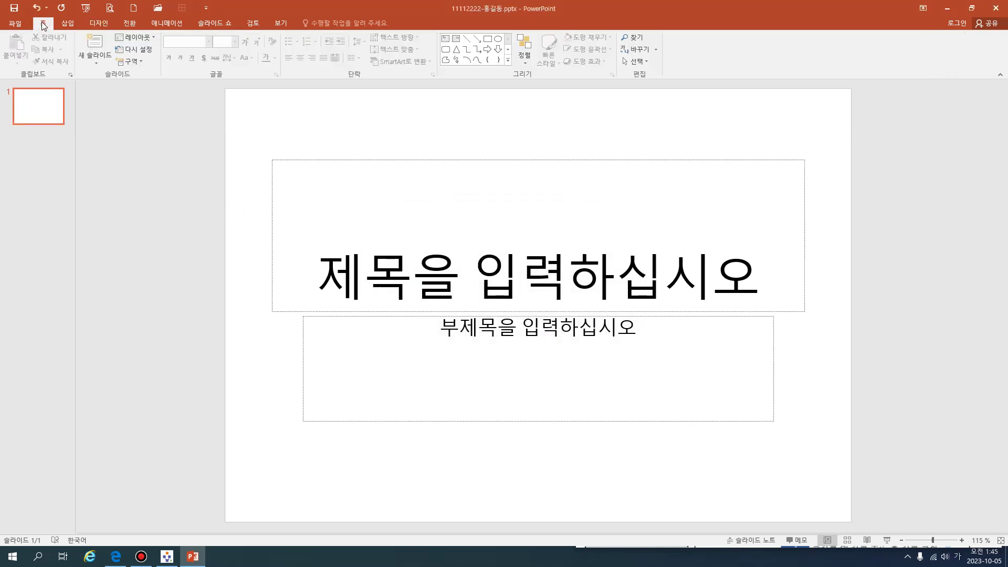
left_click(98, 65)
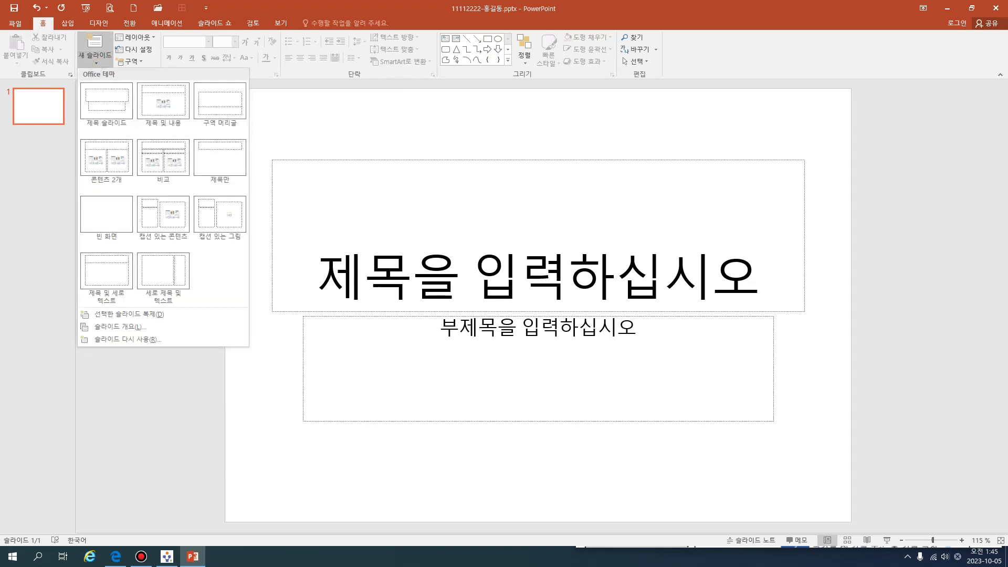
key("Escape")
Draw five boxes below the first slide thumbnail and cross out the first and last of them
mouse_move(13, 133)
left_mouse_down()
mouse_move(47, 135)
mouse_move(56, 160)
mouse_move(2, 173)
mouse_move(5, 132)
left_mouse_up()
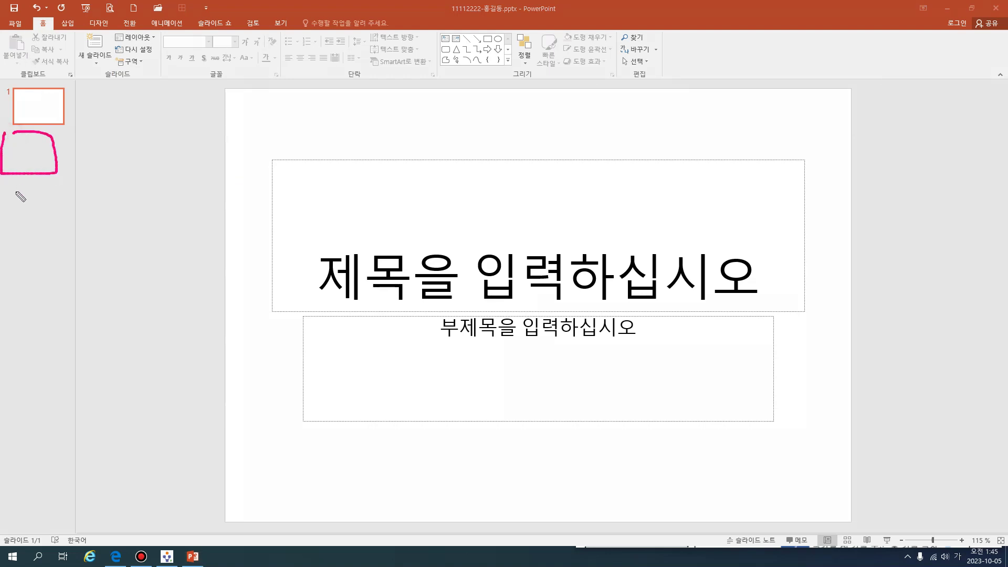
mouse_move(7, 190)
left_mouse_down()
mouse_move(59, 235)
mouse_move(14, 232)
mouse_move(13, 185)
left_mouse_up()
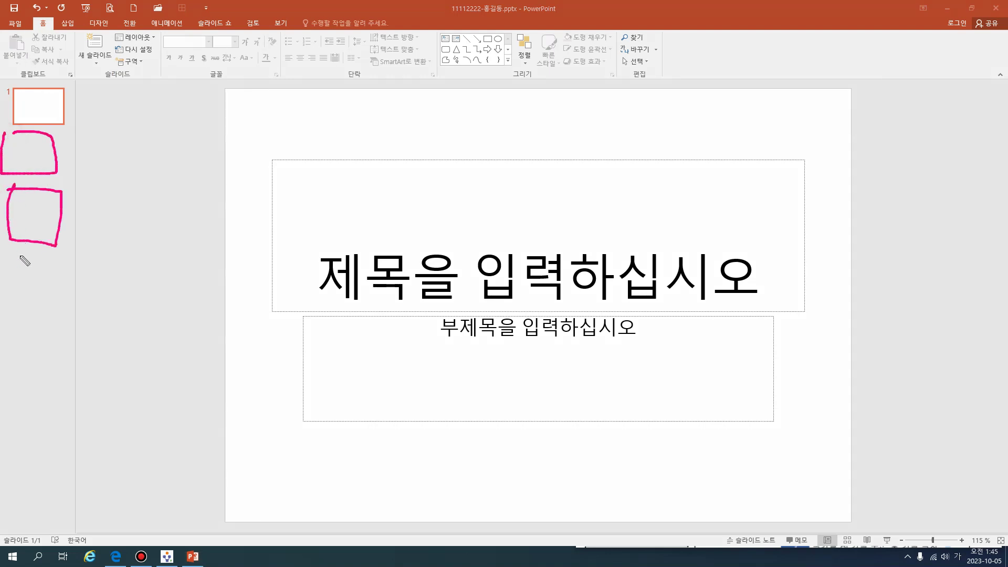
mouse_move(13, 250)
left_mouse_down()
mouse_move(61, 301)
mouse_move(13, 286)
mouse_move(11, 251)
left_mouse_up()
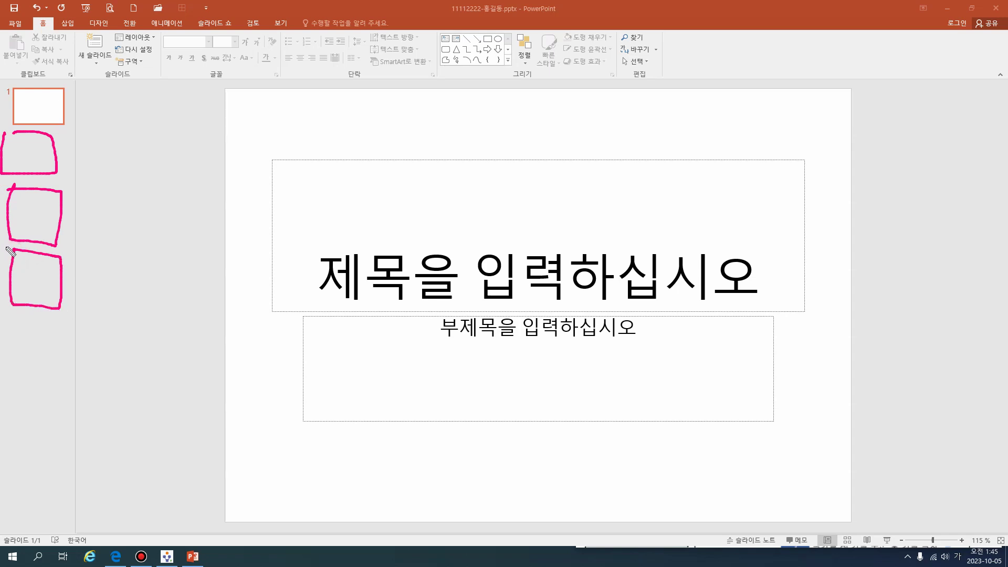
mouse_move(8, 315)
left_mouse_down()
mouse_move(63, 315)
mouse_move(49, 367)
mouse_move(10, 334)
mouse_move(12, 320)
left_mouse_up()
mouse_move(7, 379)
left_mouse_down()
mouse_move(61, 383)
mouse_move(14, 420)
mouse_move(4, 415)
mouse_move(41, 388)
mouse_move(61, 420)
left_mouse_up()
mouse_move(40, 147)
left_mouse_down()
mouse_move(24, 165)
mouse_move(38, 164)
left_mouse_up()
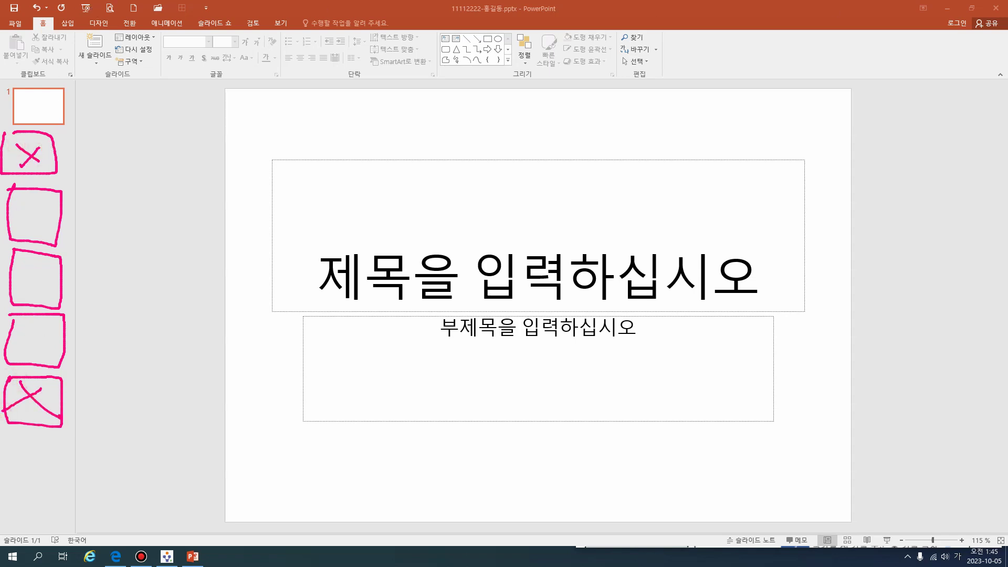
Add a 제목만 slide followed by three 제목 및 내용 slides after the title slide
left_click(97, 65)
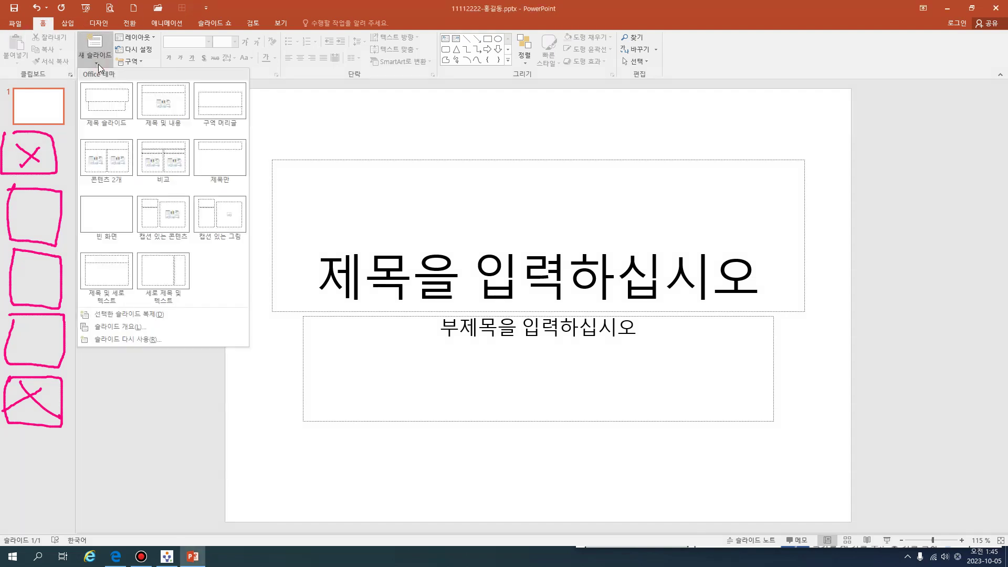
left_click(220, 159)
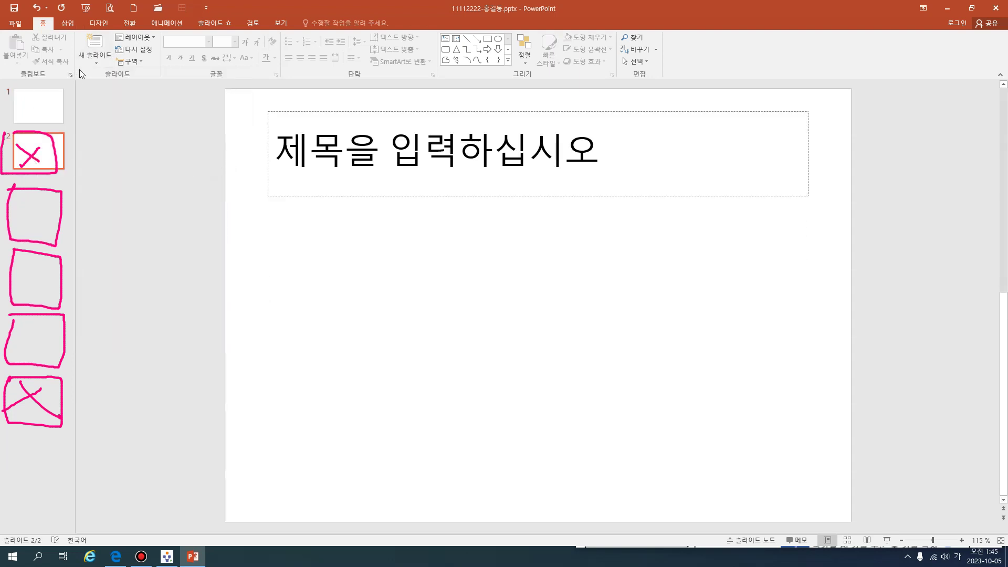
left_click(97, 64)
left_click(166, 111)
left_click(97, 63)
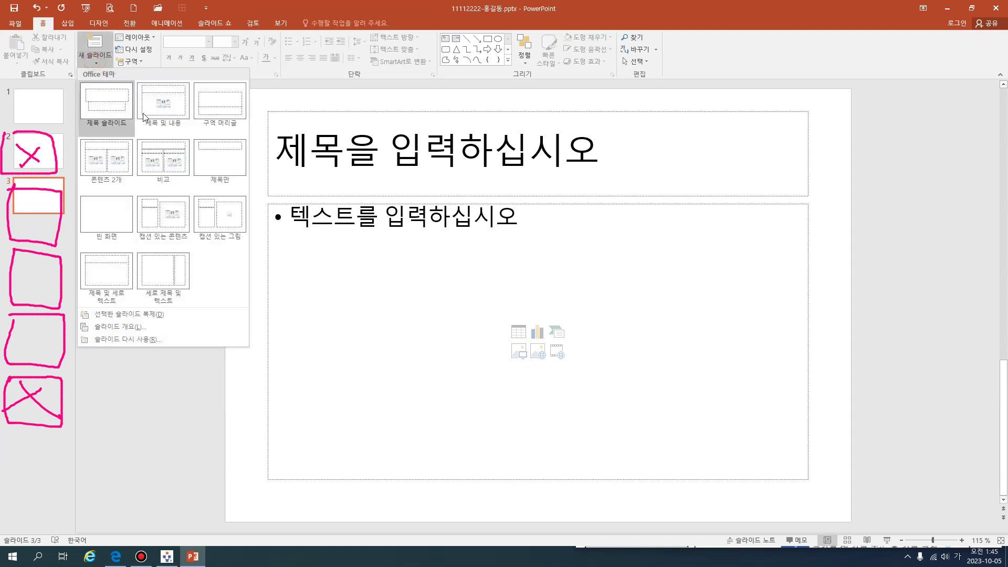
left_click(165, 110)
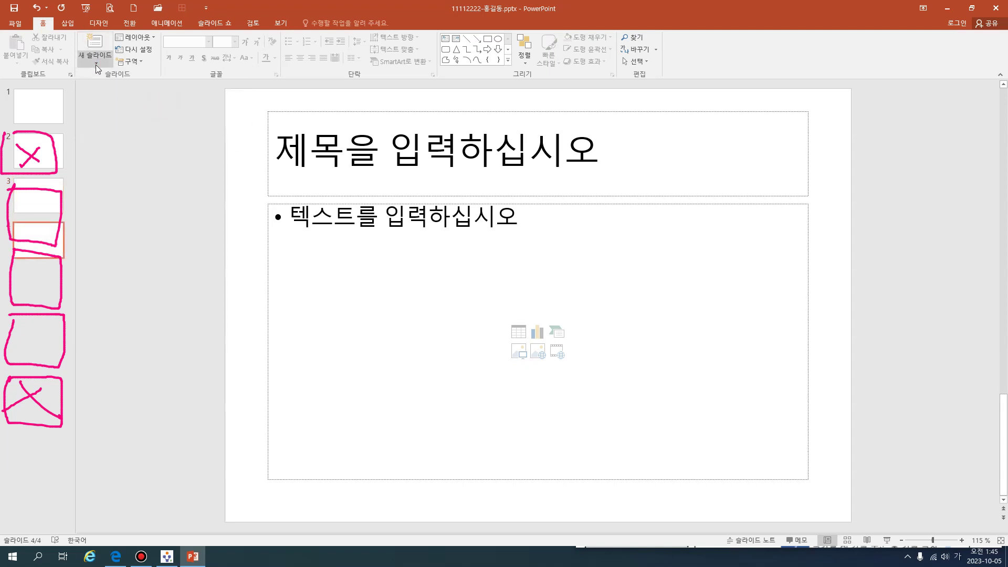
left_click(97, 63)
left_click(166, 111)
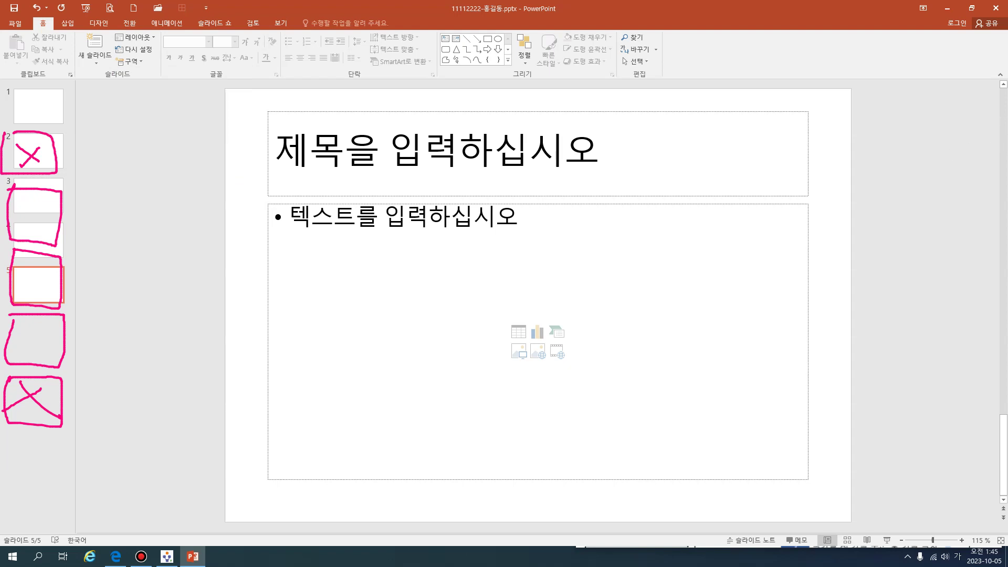
Clear the annotations and add a 제목만 slide as slide 6
mouse_move(106, 73)
left_mouse_down()
mouse_move(41, 441)
mouse_move(1, 469)
left_mouse_up()
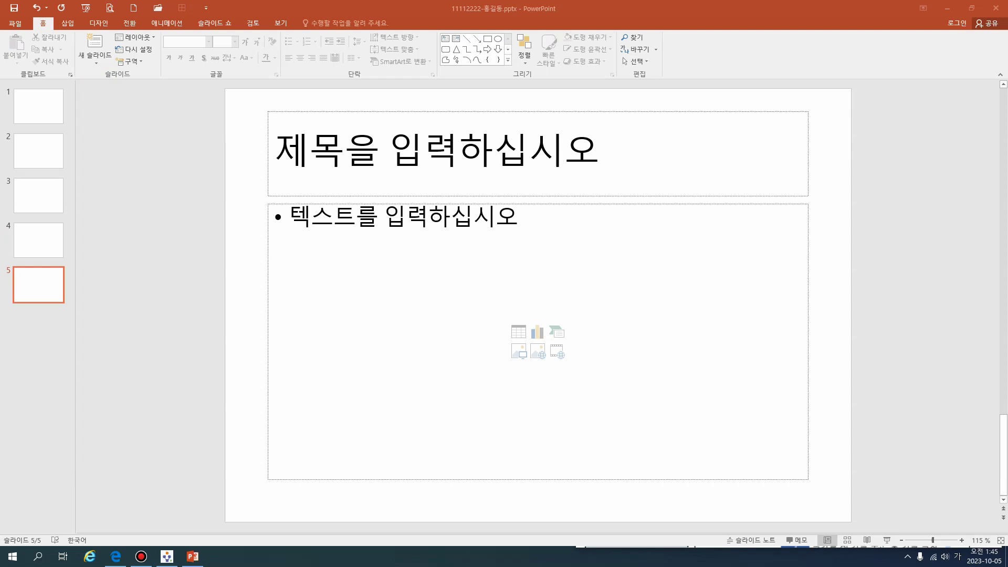
left_click(93, 59)
left_click(210, 156)
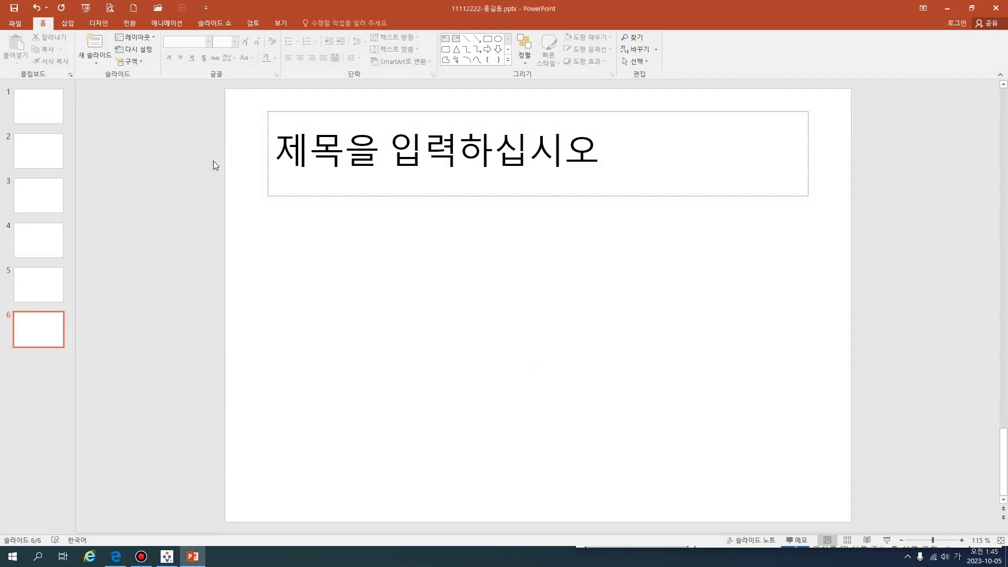
Return to slide 1 and restore the presentation window to a smaller size so the exam sheet shows beside it
left_click(33, 106)
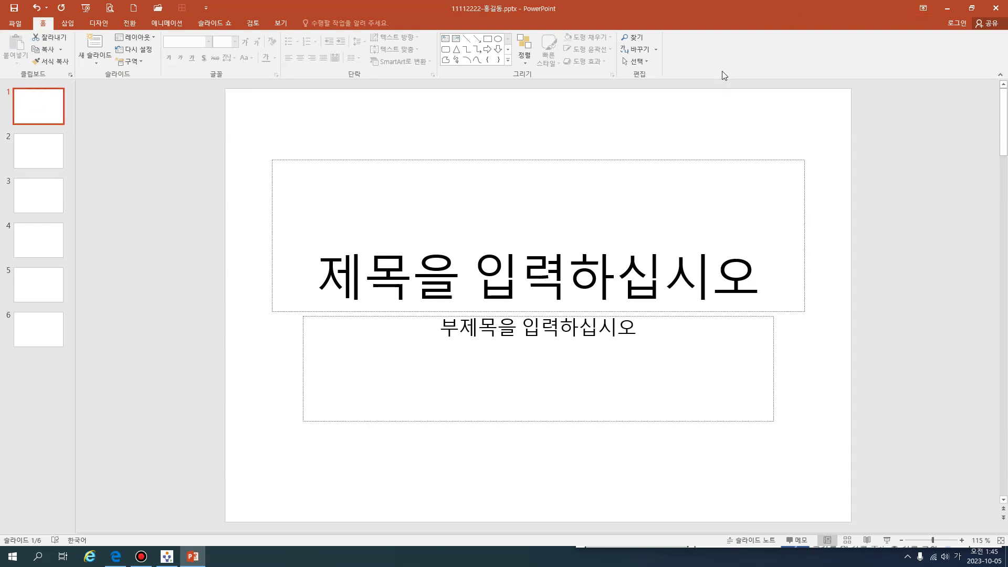
key("super+Down")
left_click(713, 124)
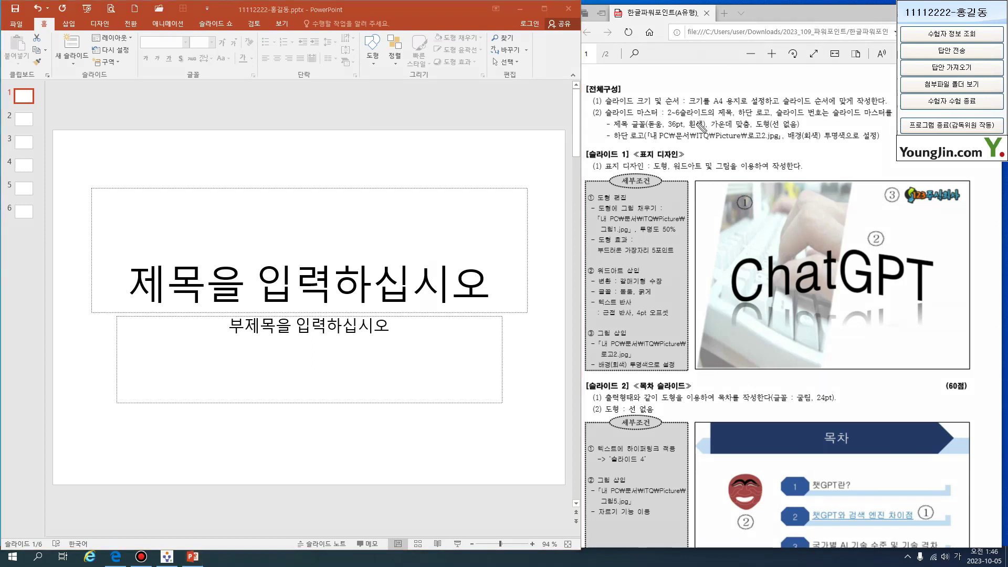
Mark the slide size, slide order and 슬라이드 마스터 requirements under 전체구성 in the exam sheet, and clear the marks
left_click_drag(605, 108, 868, 107)
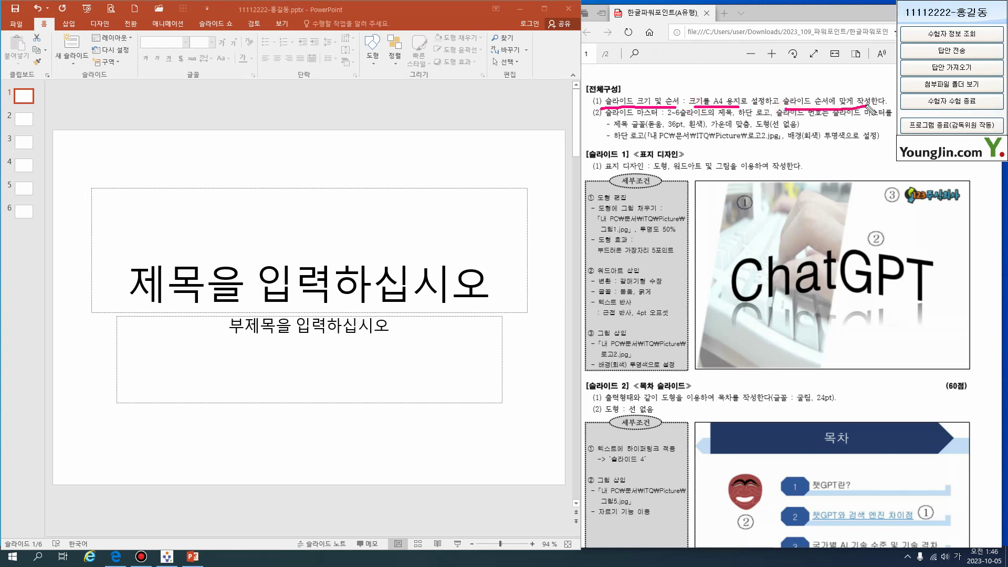
left_click_drag(605, 121, 722, 120)
mouse_move(721, 118)
left_mouse_down()
mouse_move(731, 131)
mouse_move(715, 110)
mouse_move(730, 128)
mouse_move(745, 128)
mouse_move(738, 110)
mouse_move(806, 123)
left_mouse_up()
mouse_move(867, 115)
left_mouse_down()
mouse_move(837, 126)
mouse_move(874, 108)
left_mouse_up()
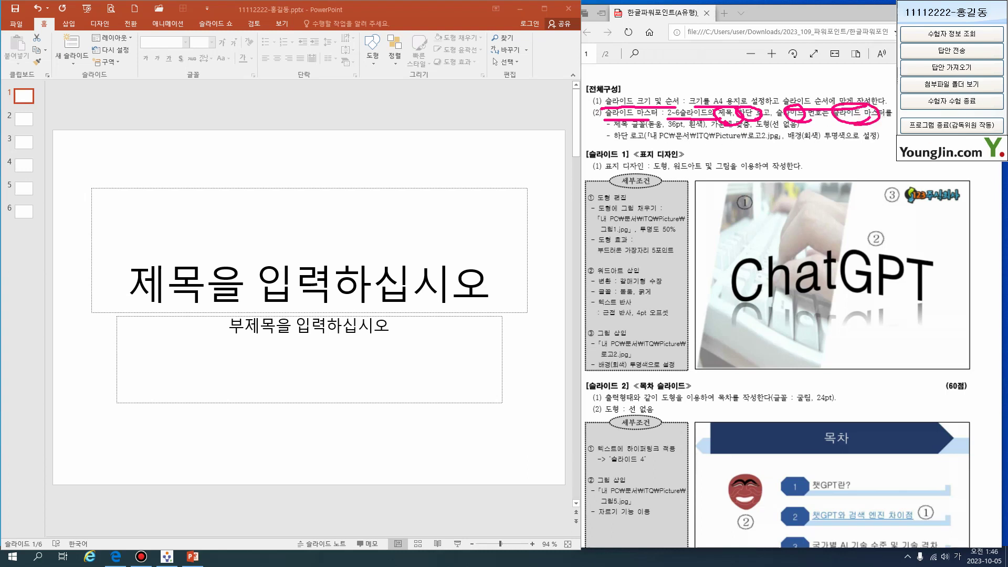
key("Escape")
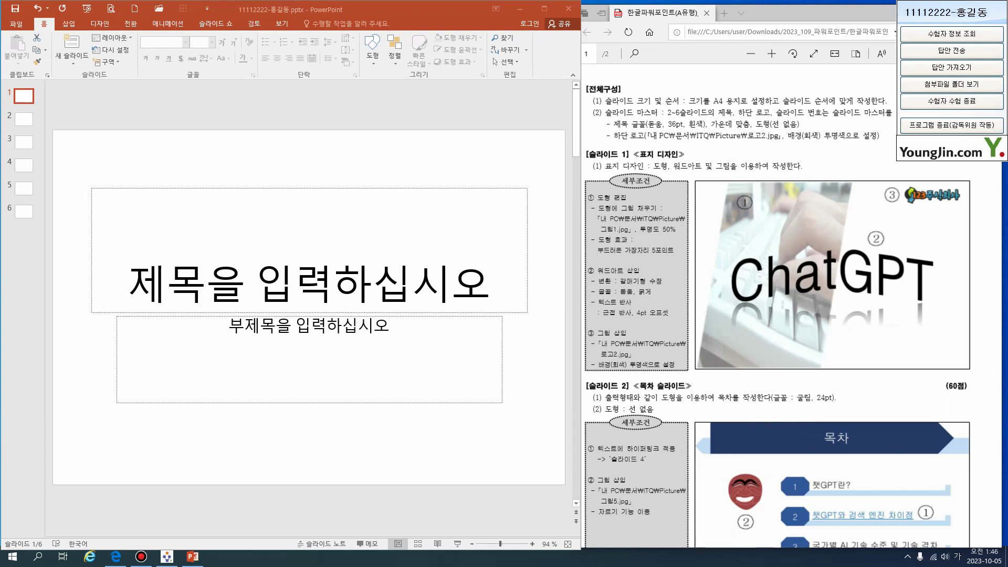
Box the title, bottom logo and slide number in the exam sheet's slide 2 sample, and clear the boxes
left_click_drag(998, 242, 999, 298)
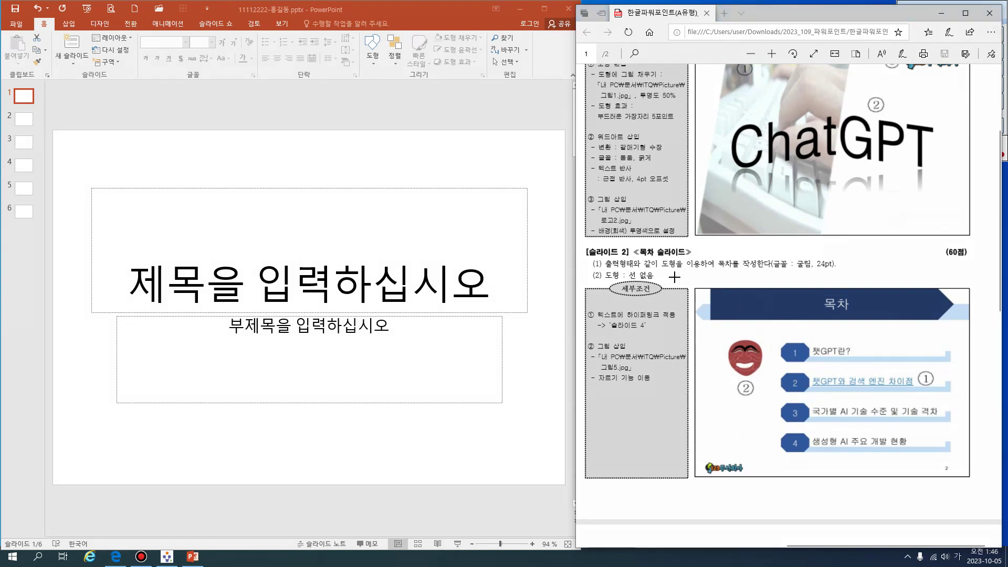
mouse_move(686, 277)
left_mouse_down()
mouse_move(704, 301)
mouse_move(844, 324)
mouse_move(997, 327)
left_mouse_up()
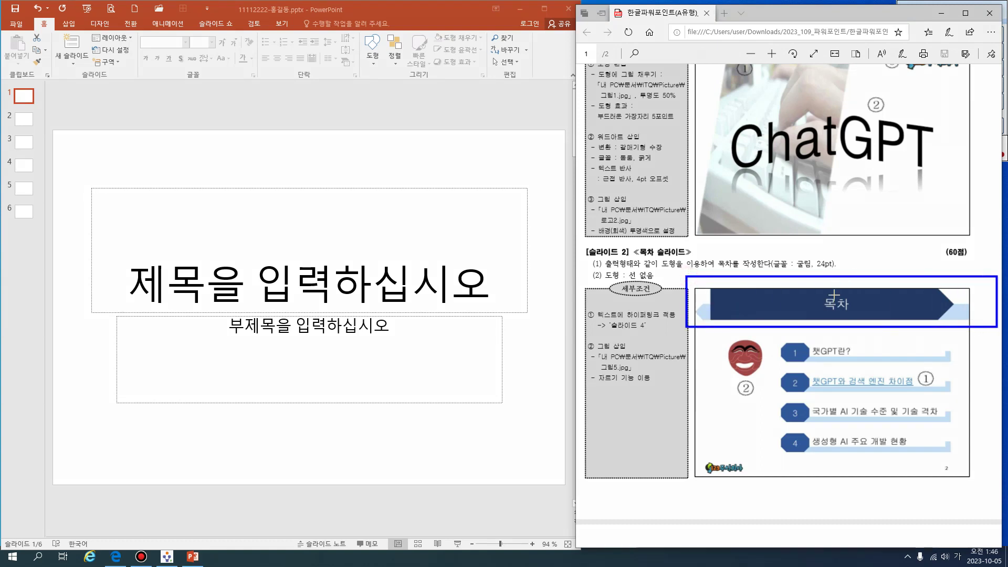
left_click_drag(688, 447, 758, 493)
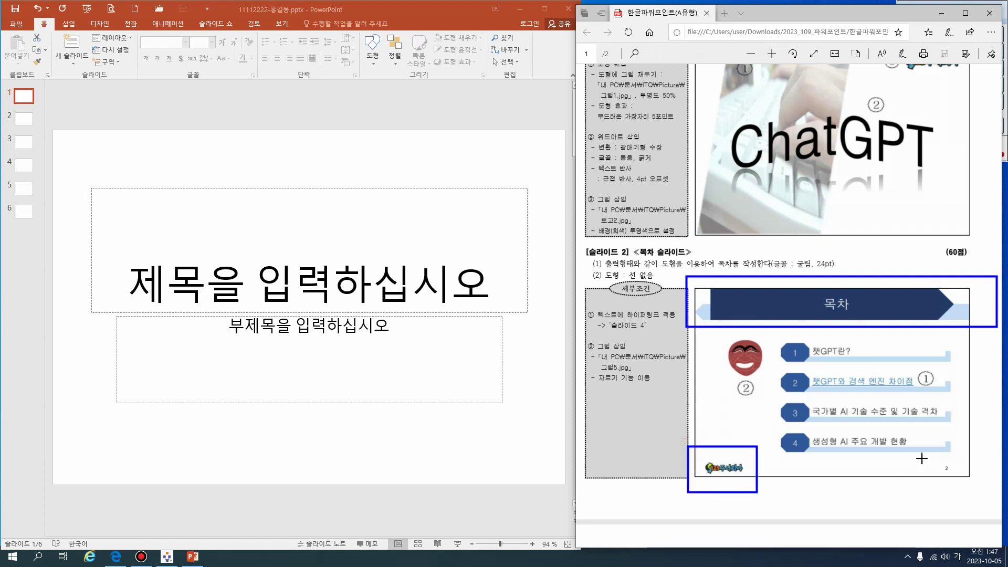
left_click_drag(930, 458, 960, 484)
key("Escape")
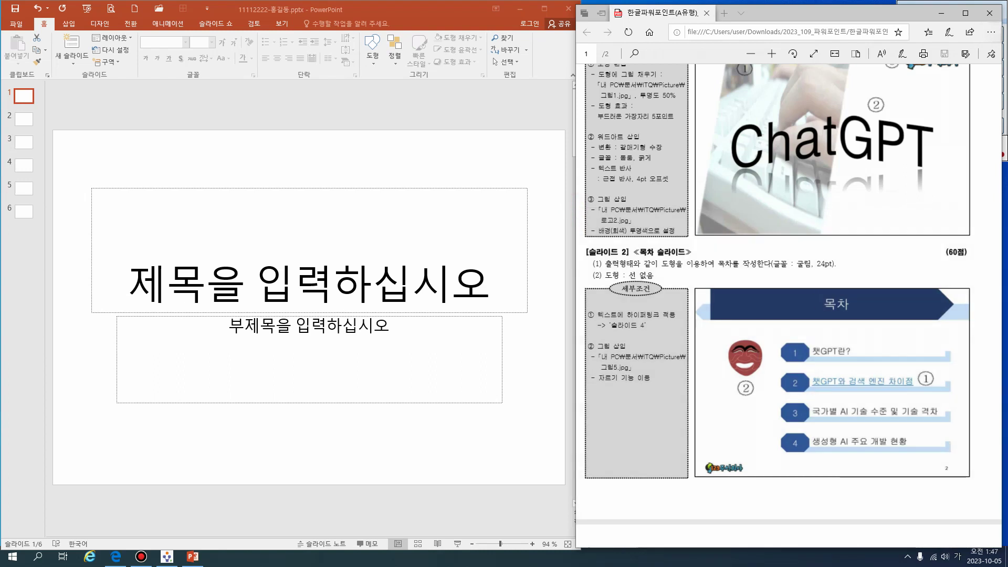
Circle the 목차 title, link it to the 돋움, 36pt, 흰색 title font requirement, and tick the first two contents entries
scroll(863, 188, "up", 3)
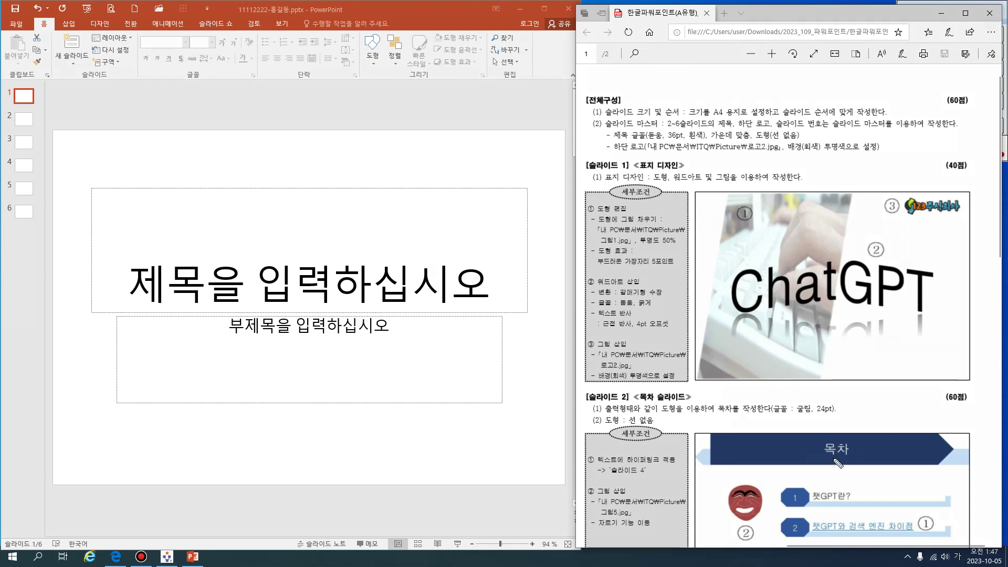
mouse_move(836, 462)
left_mouse_down()
mouse_move(864, 438)
mouse_move(844, 466)
left_mouse_up()
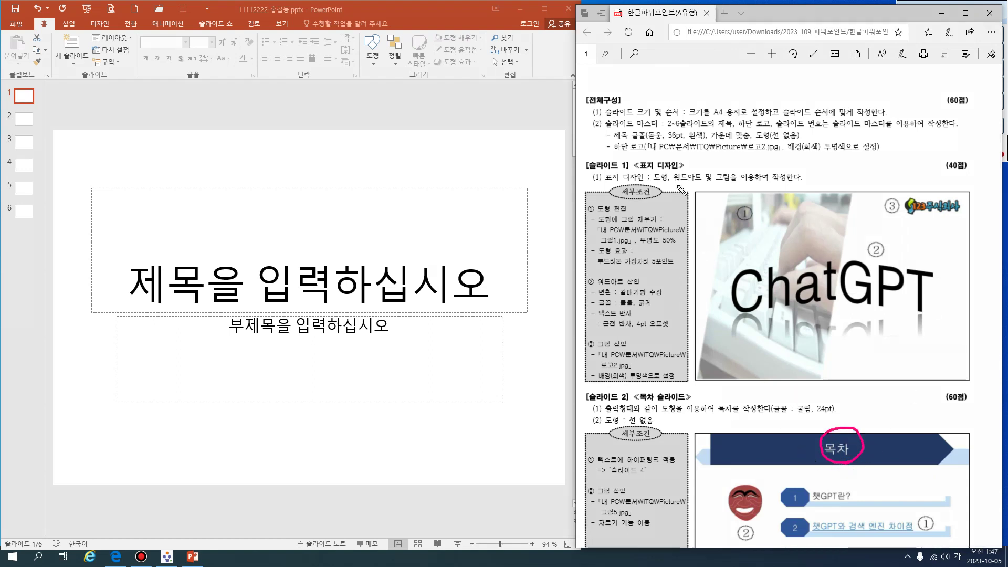
mouse_move(611, 141)
left_mouse_down()
mouse_move(699, 140)
mouse_move(689, 157)
mouse_move(811, 408)
mouse_move(828, 440)
mouse_move(843, 428)
left_mouse_up()
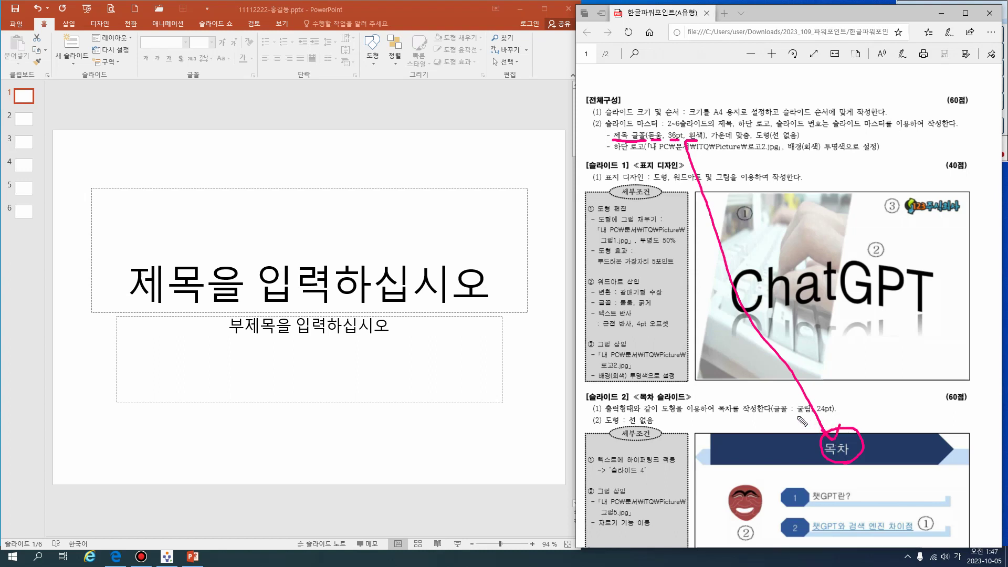
left_click_drag(836, 493, 875, 520)
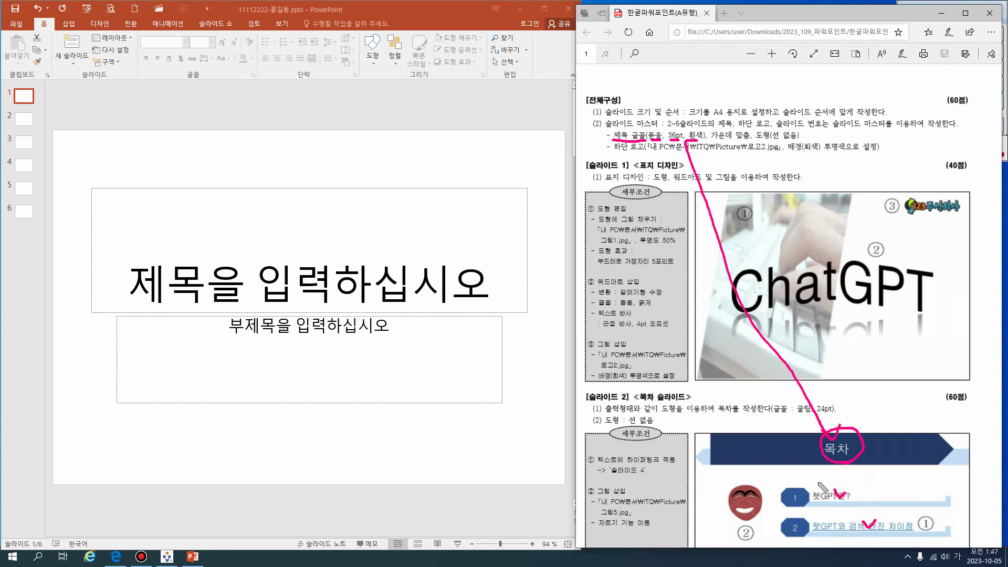
Underline 슬라이드 마스터, 가운데 맞춤 and 도형(선 없음), mark the 목차 title's centring and shape outline, and clear all marks
left_click_drag(605, 124, 659, 126)
mouse_move(727, 448)
left_mouse_down()
mouse_move(821, 449)
mouse_move(809, 457)
left_mouse_up()
mouse_move(959, 448)
left_mouse_down()
mouse_move(877, 450)
mouse_move(899, 461)
left_mouse_up()
left_click_drag(711, 139, 795, 140)
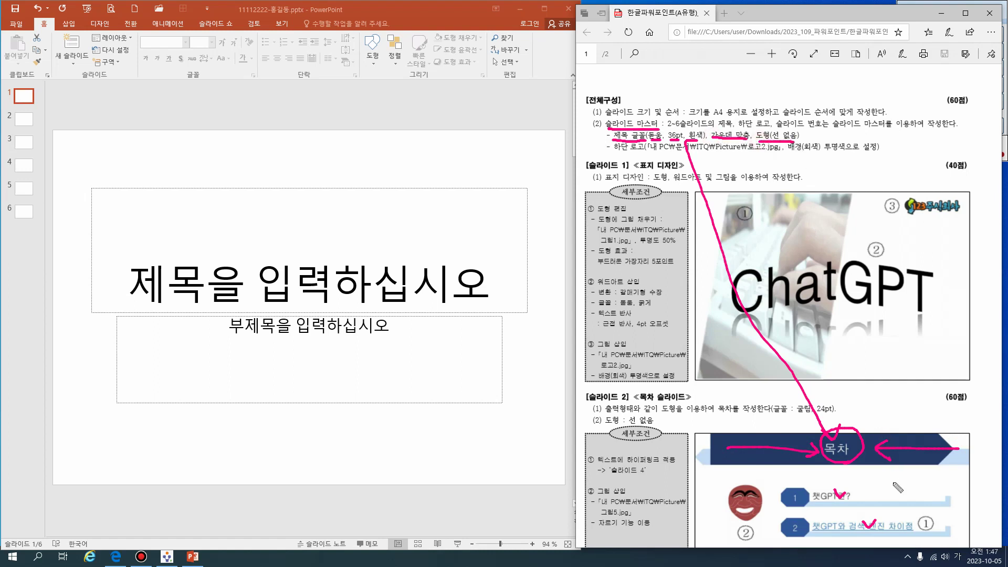
mouse_move(956, 449)
left_mouse_down()
mouse_move(969, 453)
mouse_move(927, 467)
mouse_move(692, 461)
mouse_move(736, 452)
left_mouse_up()
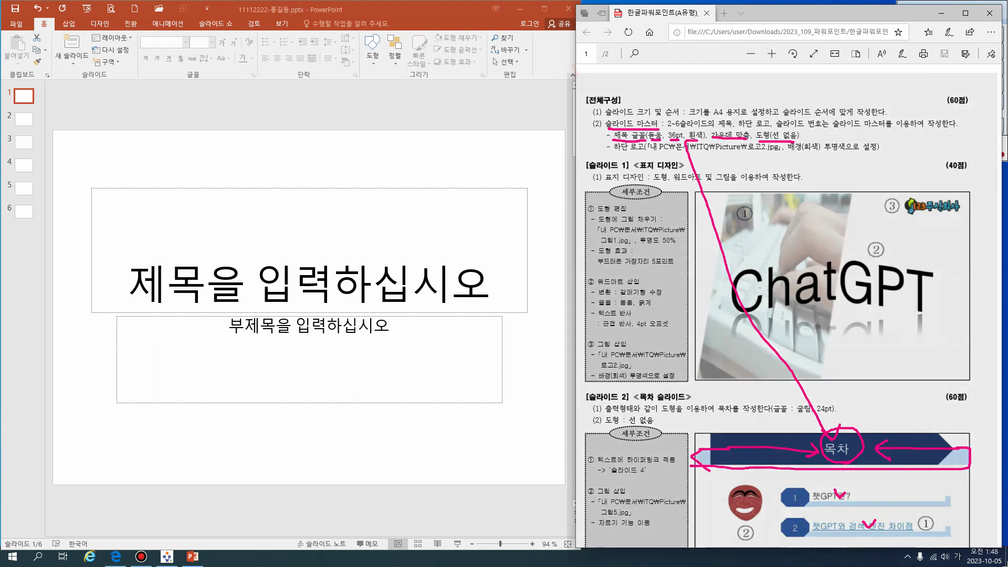
key("e")
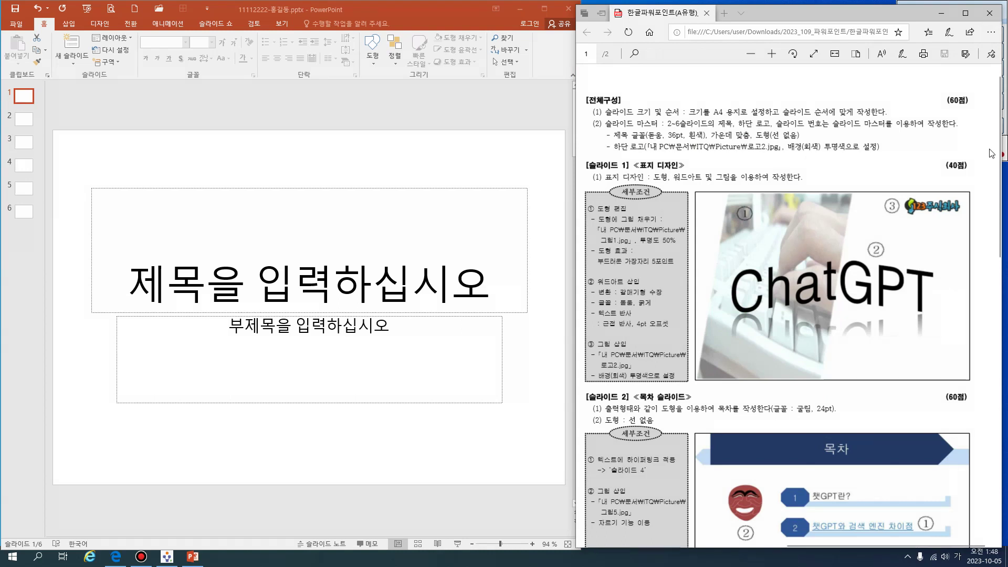
Review the slide 2 sample, return to the exam sheet's 전체구성 section, and widen the presentation window slightly against the exam sheet
scroll(1000, 161, "down", 1)
mouse_move(1000, 161)
left_mouse_down()
mouse_move(1006, 425)
mouse_move(1003, 173)
left_mouse_up()
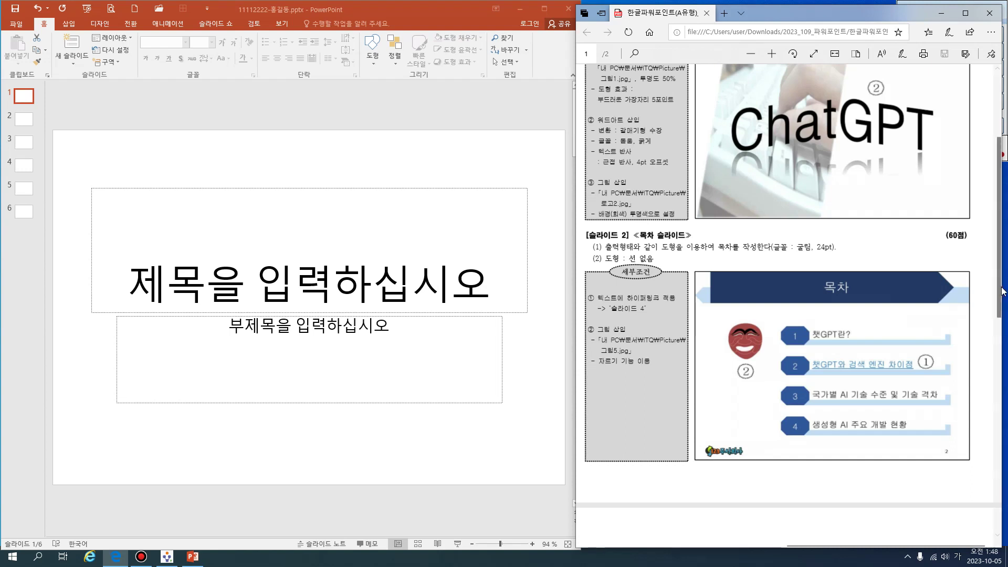
left_click_drag(1000, 294, 994, 214)
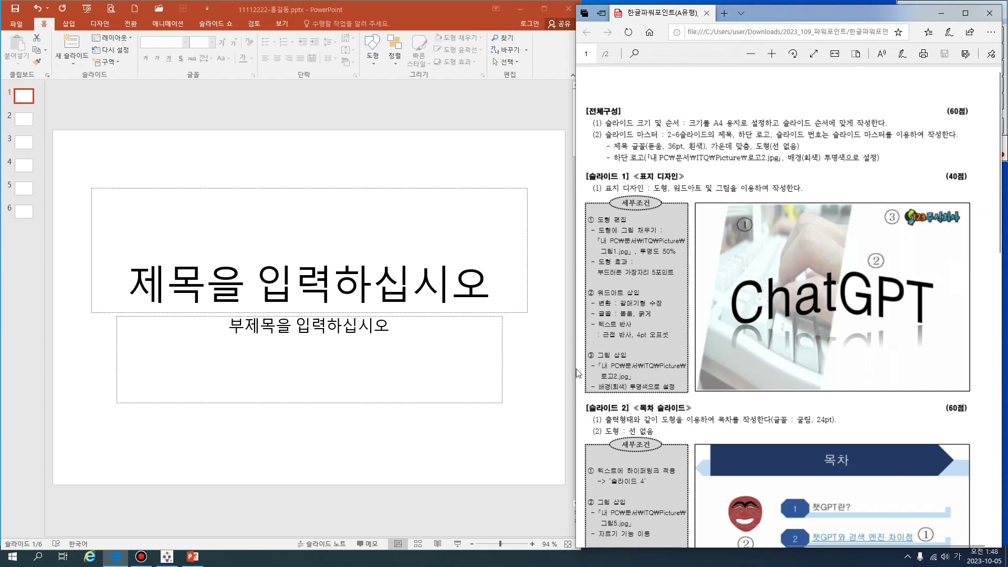
left_click_drag(574, 369, 592, 353)
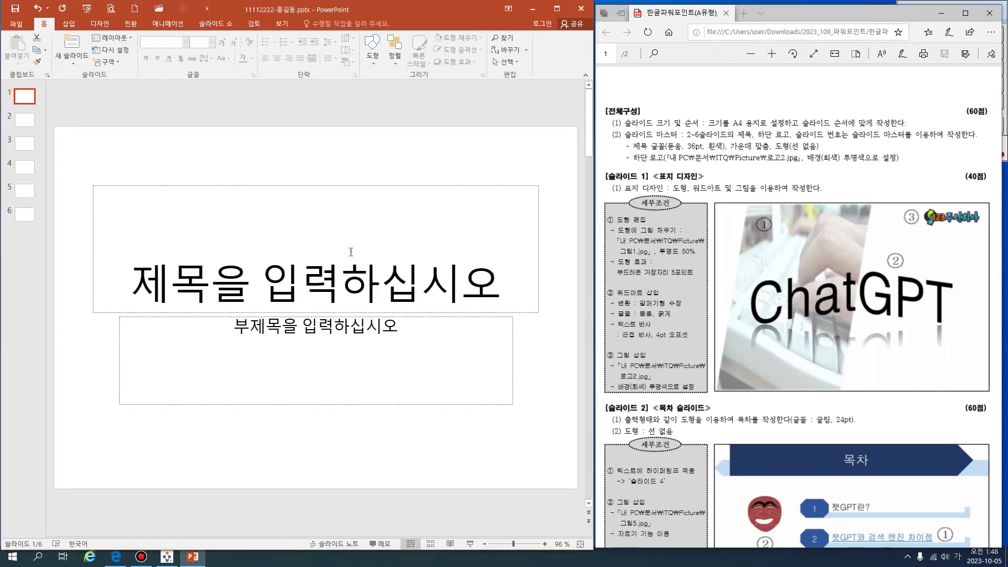
Delete both the title and subtitle placeholders from slide 1
left_click(109, 156)
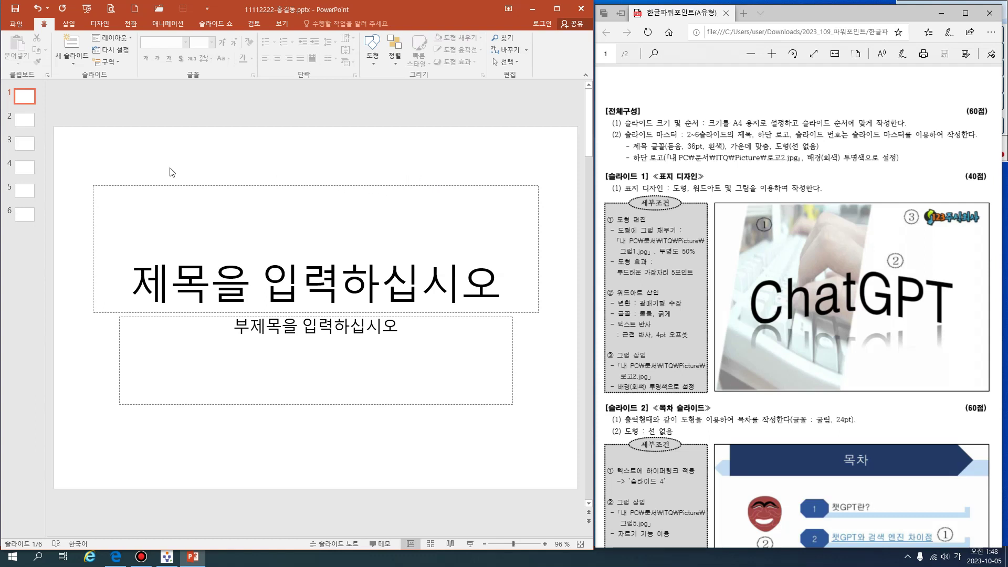
left_click_drag(55, 152, 584, 468)
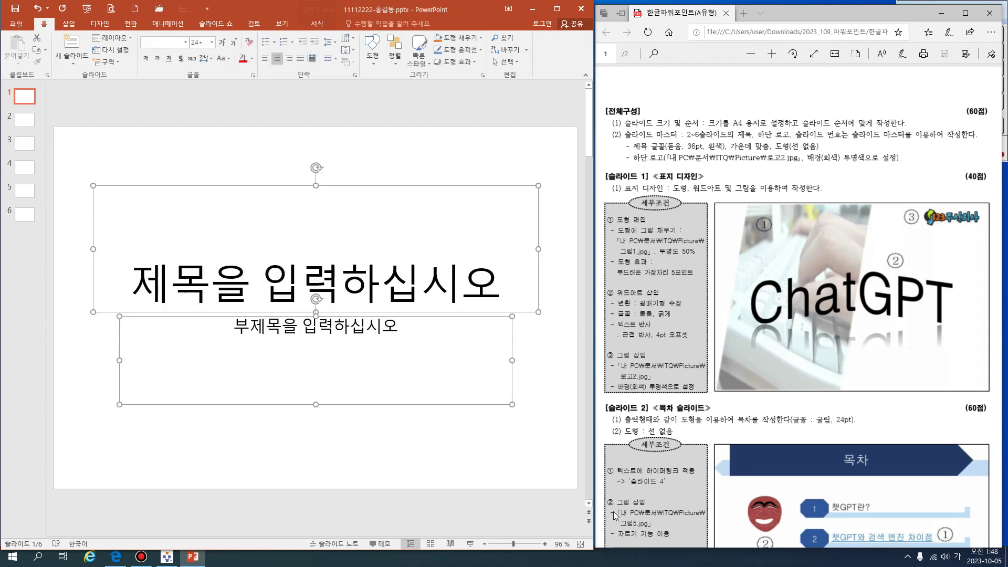
key("Delete")
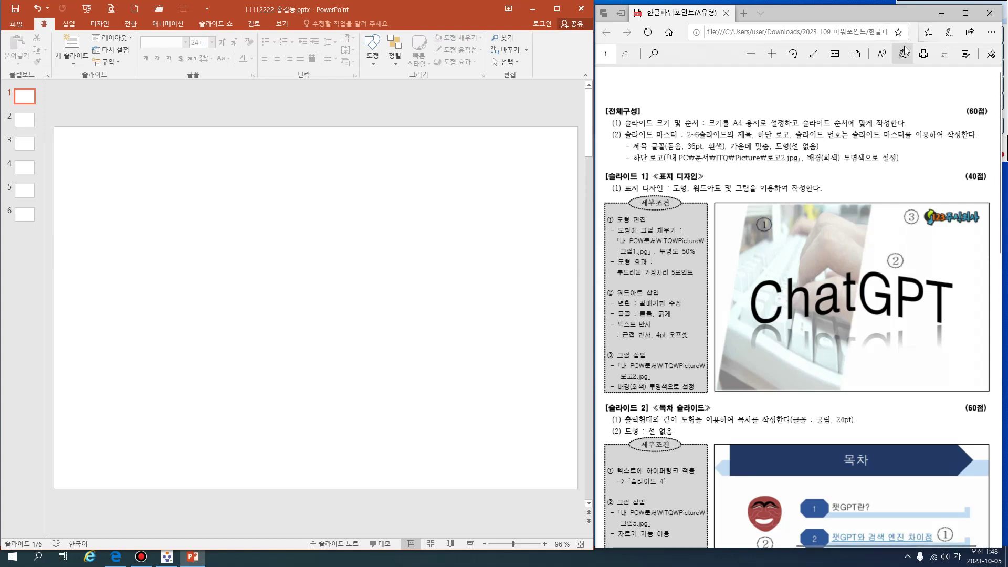
Outline the slanted picture in the slide 1 sample and mark its requirements: 그림1.jpg fill, 투명도 50%, 부드러운 가장자리 5포인트
left_click(985, 75)
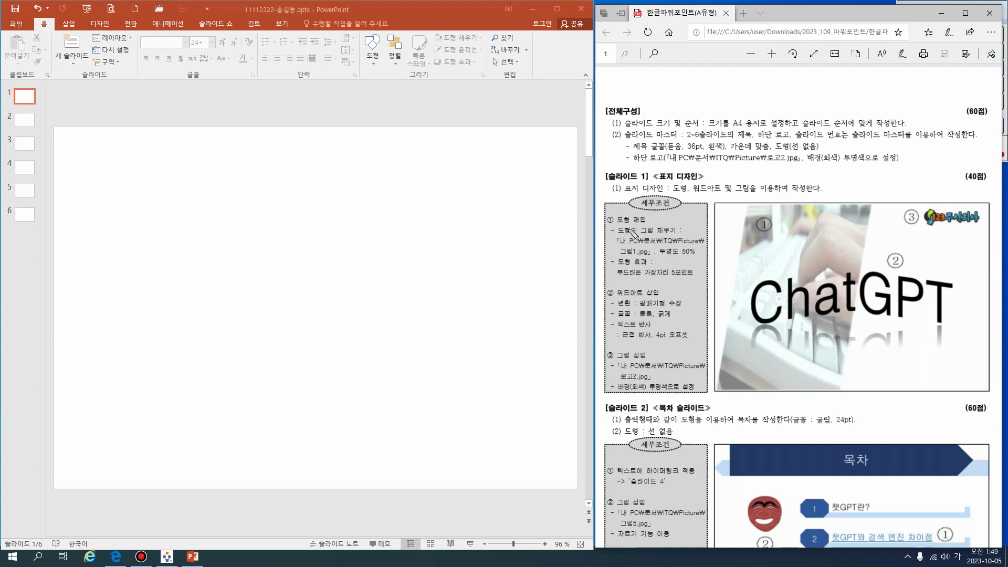
mouse_move(755, 207)
left_mouse_down()
mouse_move(873, 209)
mouse_move(840, 394)
left_mouse_up()
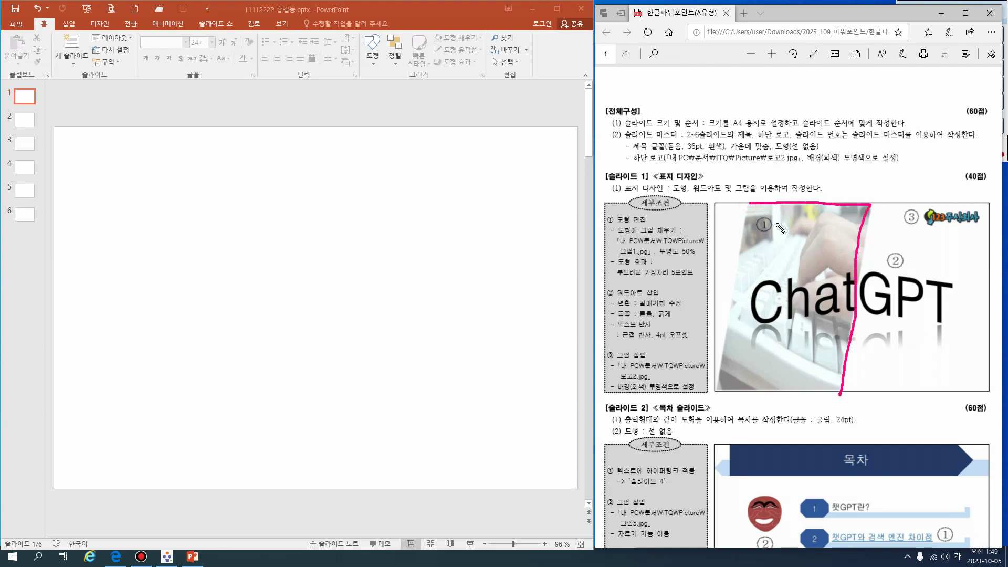
mouse_move(747, 206)
left_mouse_down()
mouse_move(712, 389)
mouse_move(840, 386)
left_mouse_up()
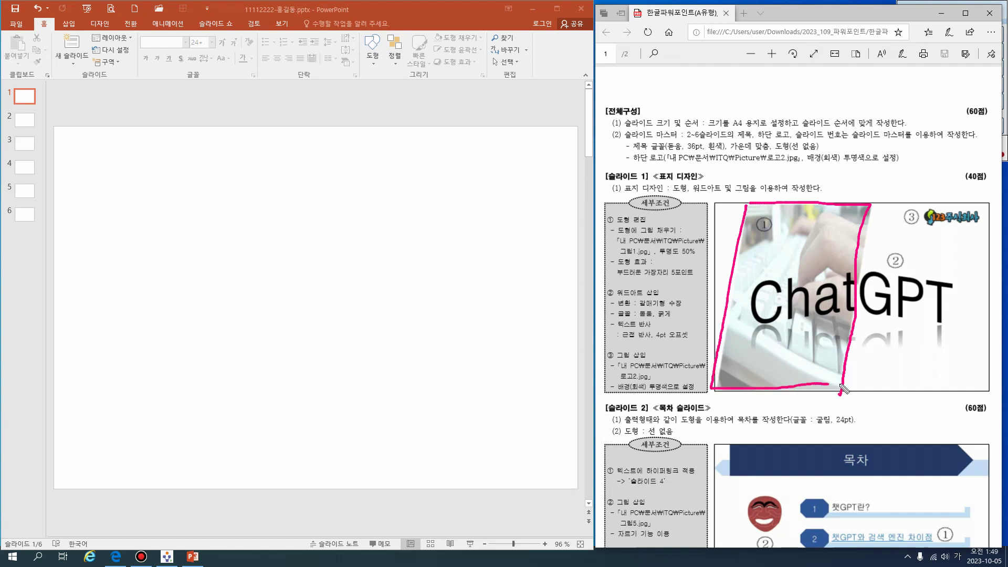
mouse_move(612, 234)
left_mouse_down()
mouse_move(735, 234)
mouse_move(731, 244)
left_mouse_up()
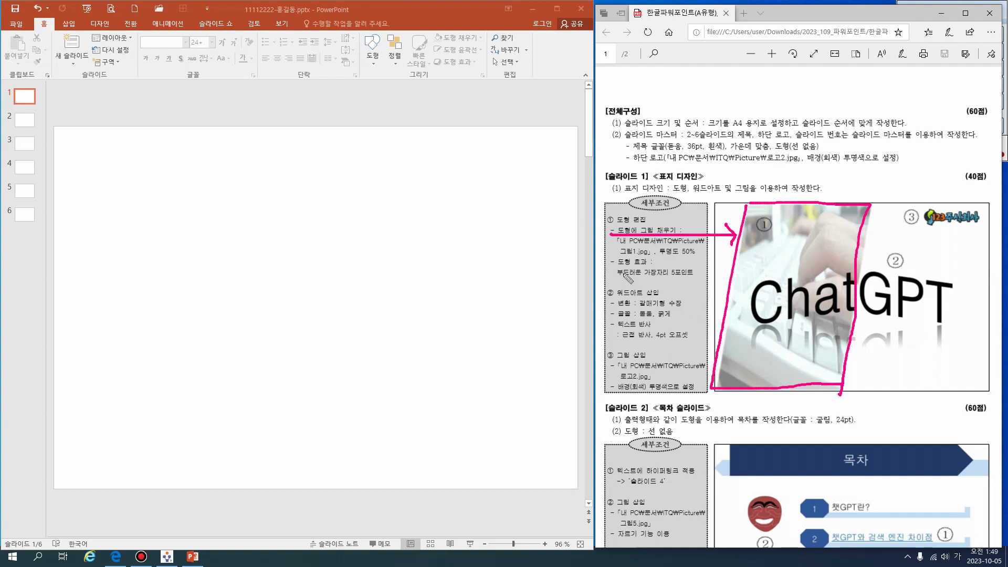
left_click_drag(680, 245, 704, 245)
left_click_drag(616, 255, 641, 255)
mouse_move(661, 257)
left_mouse_down()
mouse_move(706, 260)
mouse_move(756, 279)
mouse_move(749, 287)
left_mouse_up()
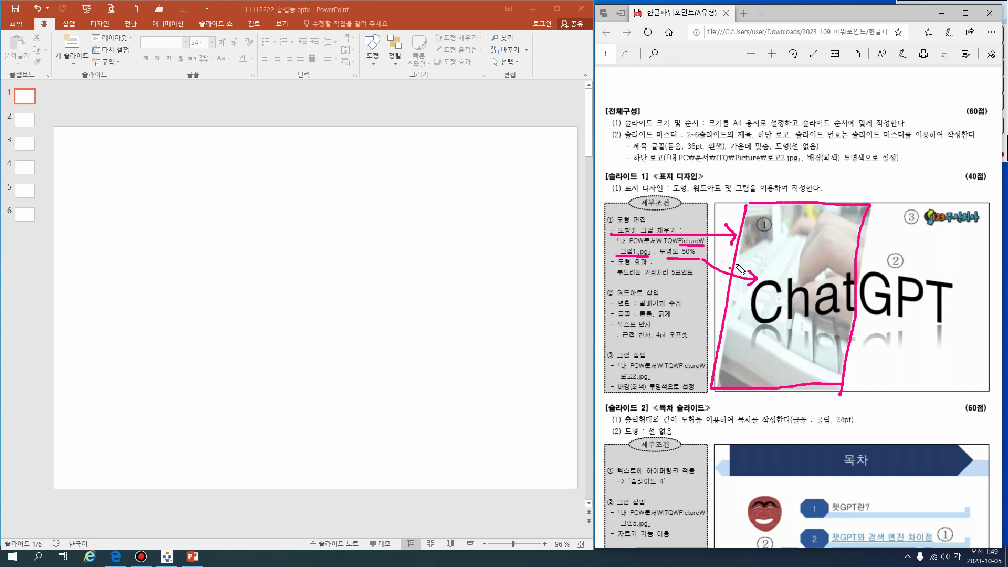
left_click_drag(618, 278, 690, 281)
Draw a full-height parallelogram on slide 1 from the lower-left corner to the top edge, spanning about half the slide width
left_click(68, 78)
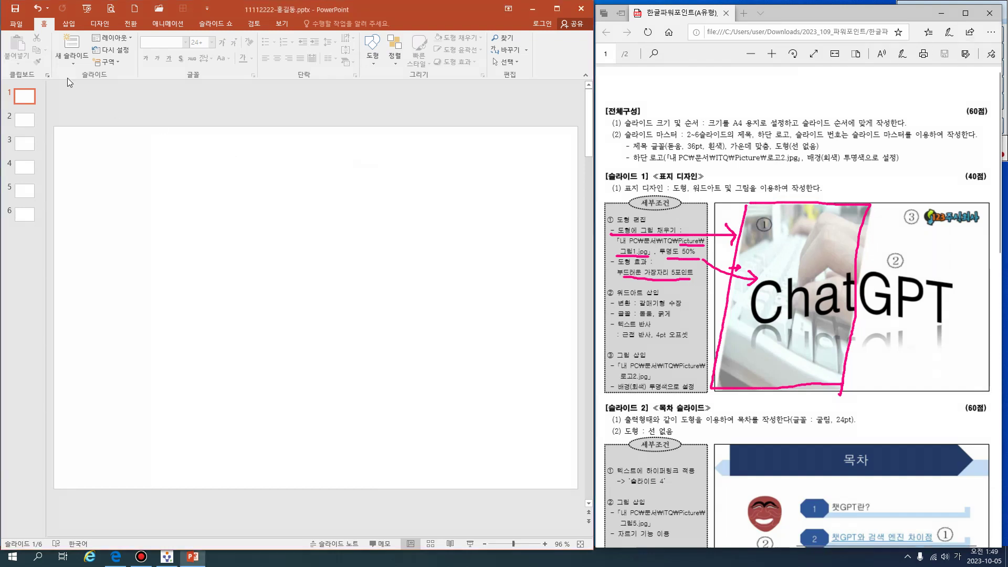
left_click(68, 30)
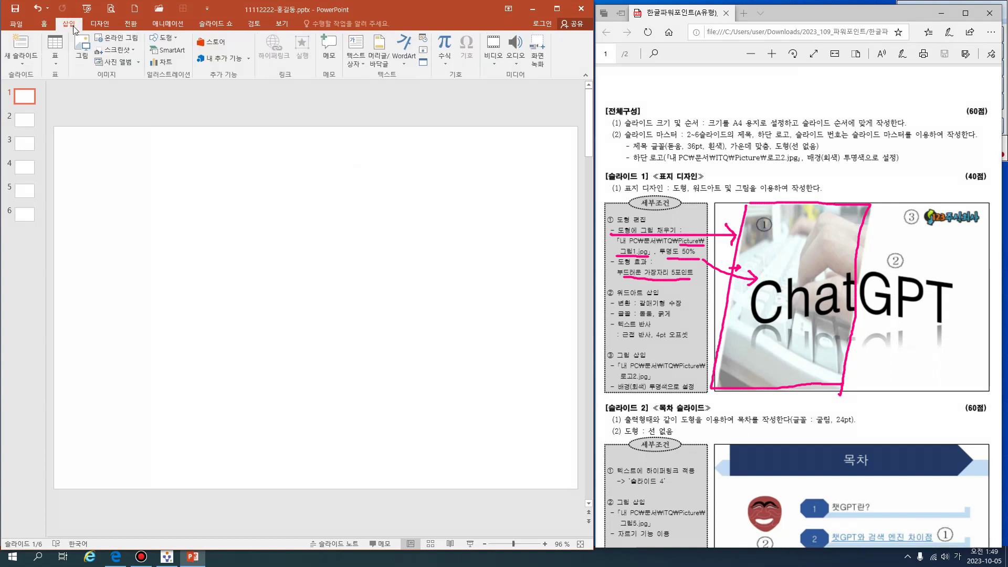
left_click(171, 42)
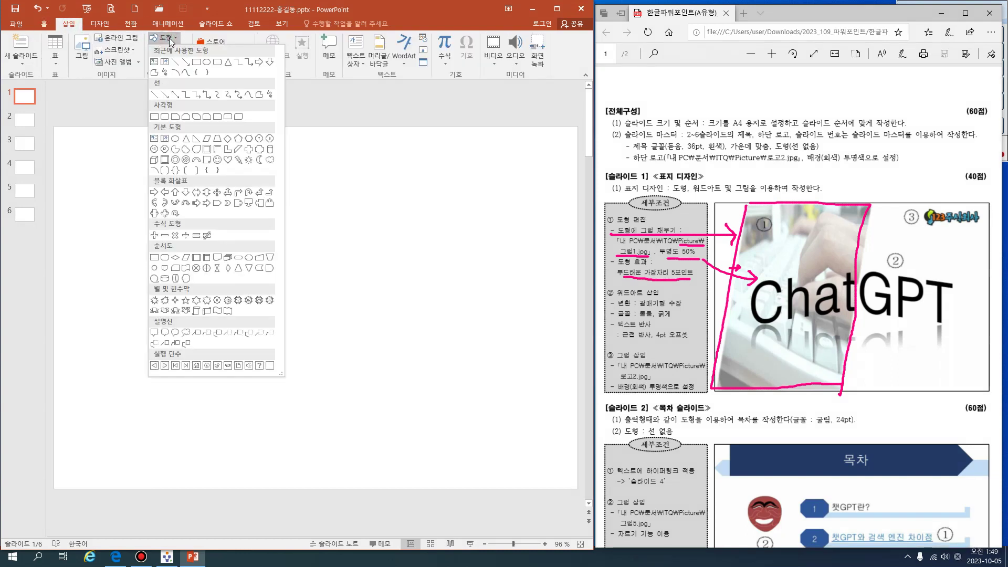
left_click(205, 140)
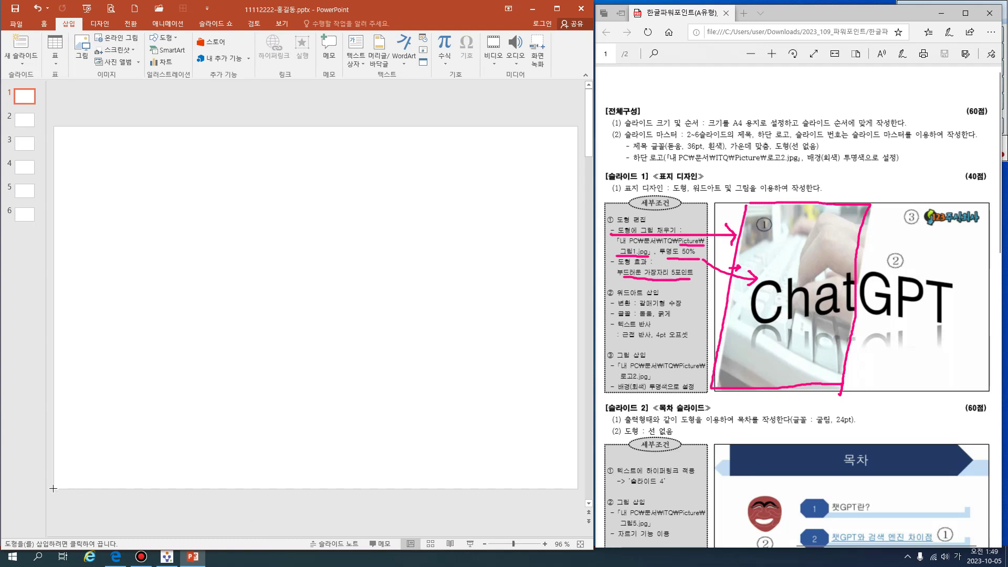
left_click_drag(53, 488, 335, 126)
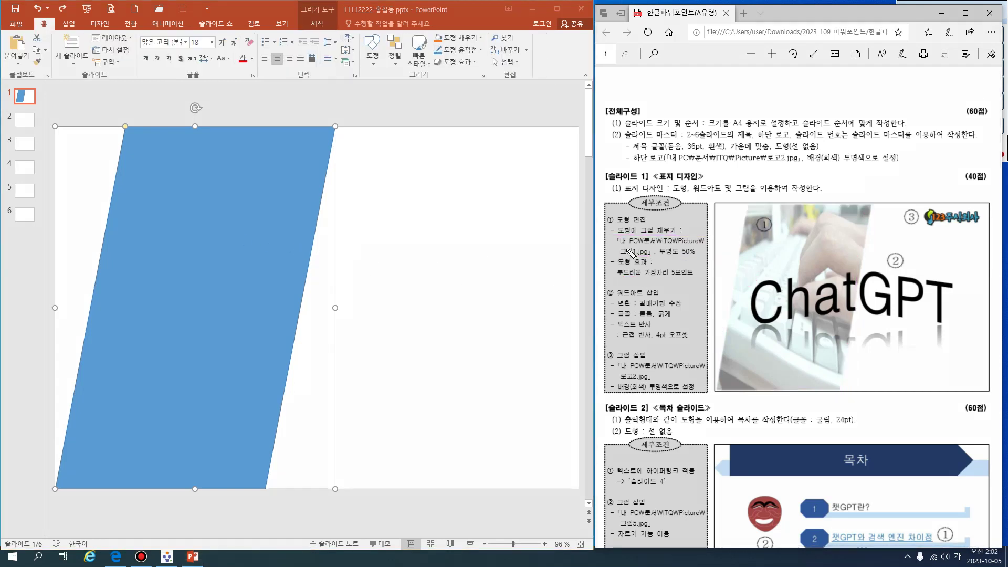
Underline ITQ\Picture, 그림1.jpg, 투명도 50% and 부드러운 가장자리 5포인트 in the exam sheet's 도형 편집 conditions
left_click_drag(660, 244, 698, 244)
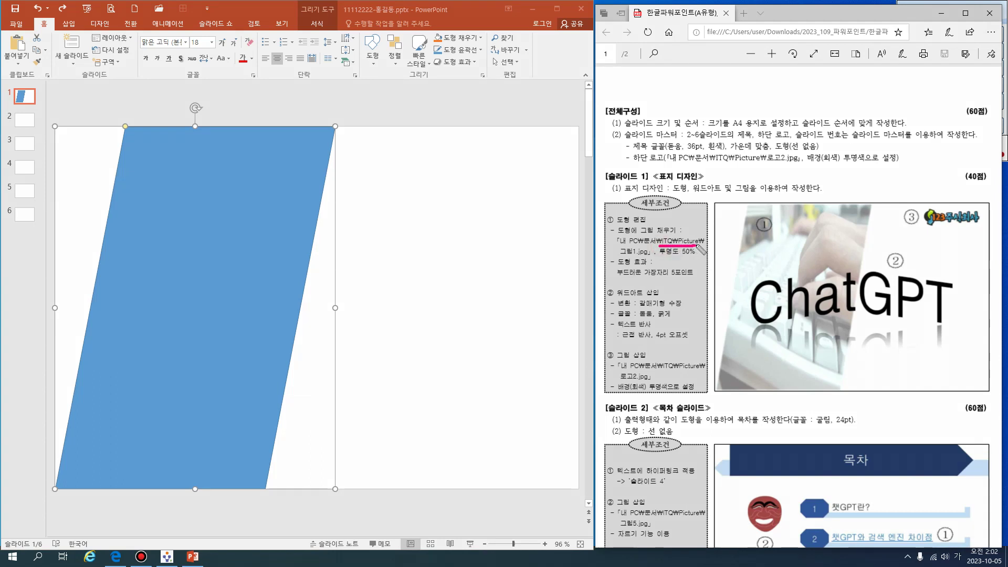
left_click_drag(617, 257, 696, 256)
left_click_drag(619, 278, 697, 278)
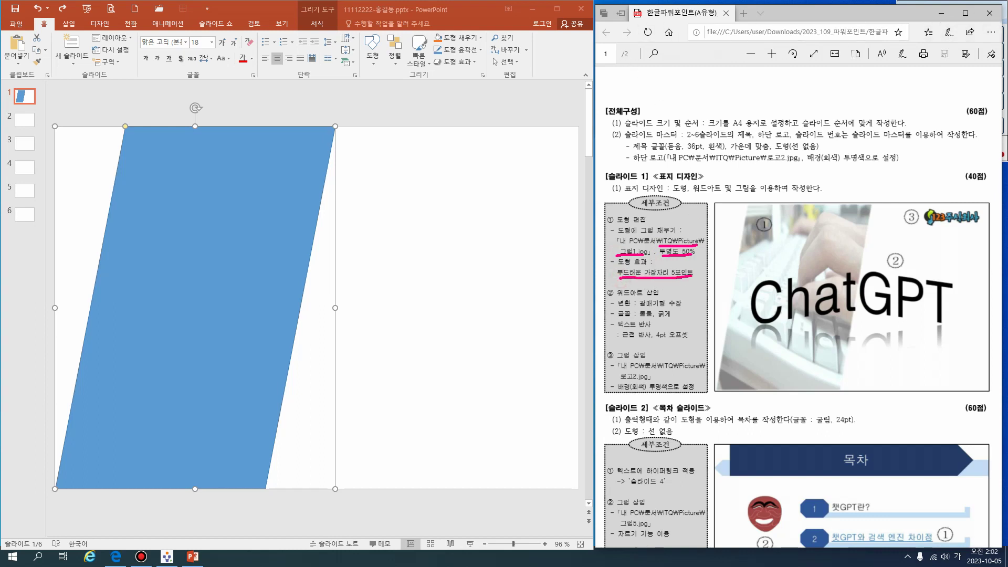
Fill the slide 1 parallelogram with the picture 그림1.jpg from 내 PC\문서\ITQ\Picture
left_click(182, 177)
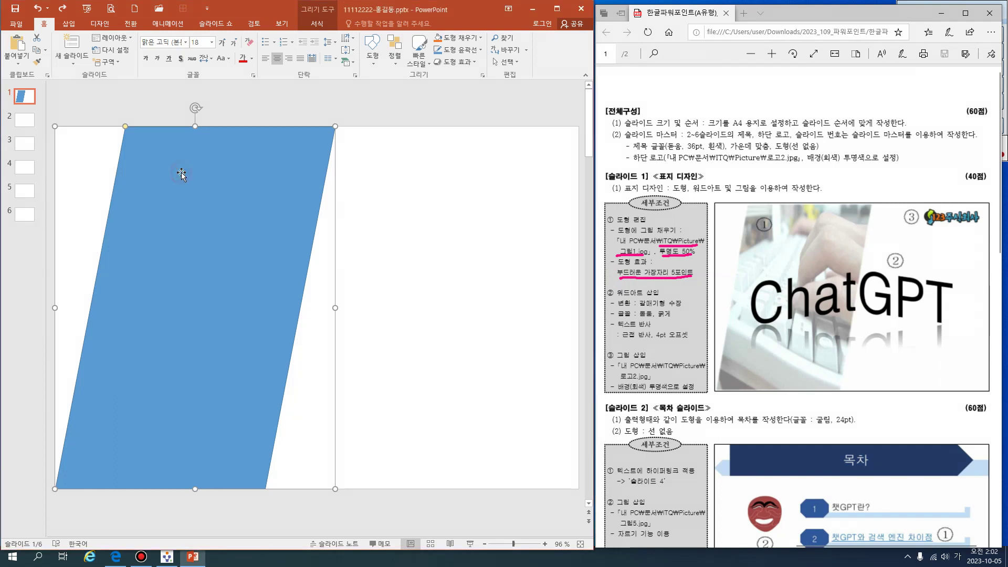
left_click(316, 23)
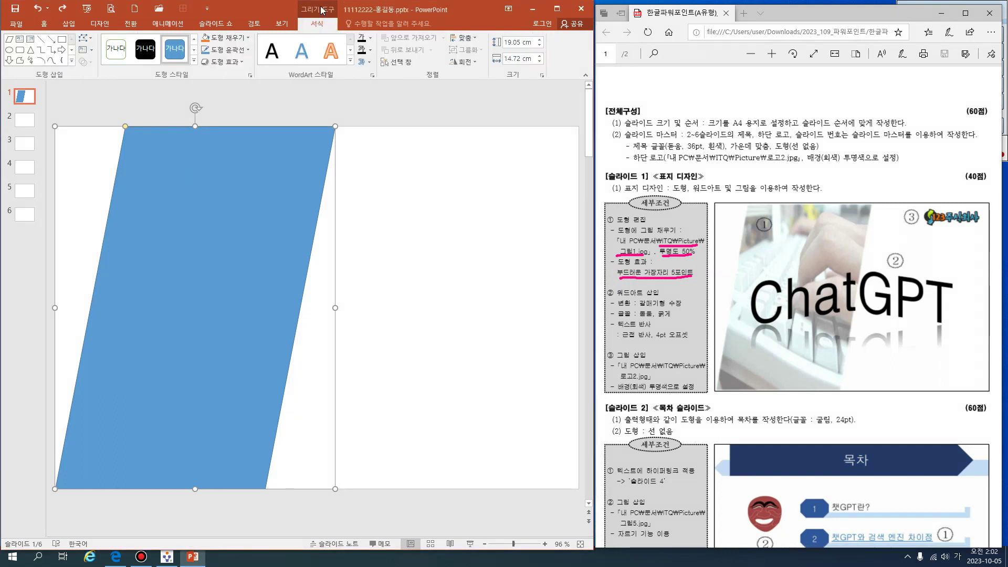
left_click(245, 39)
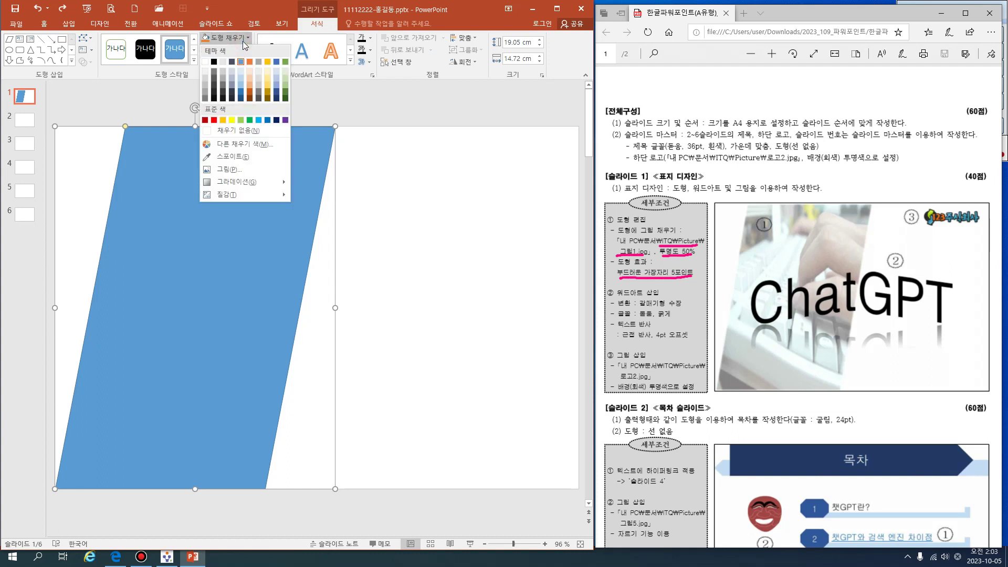
left_click(233, 169)
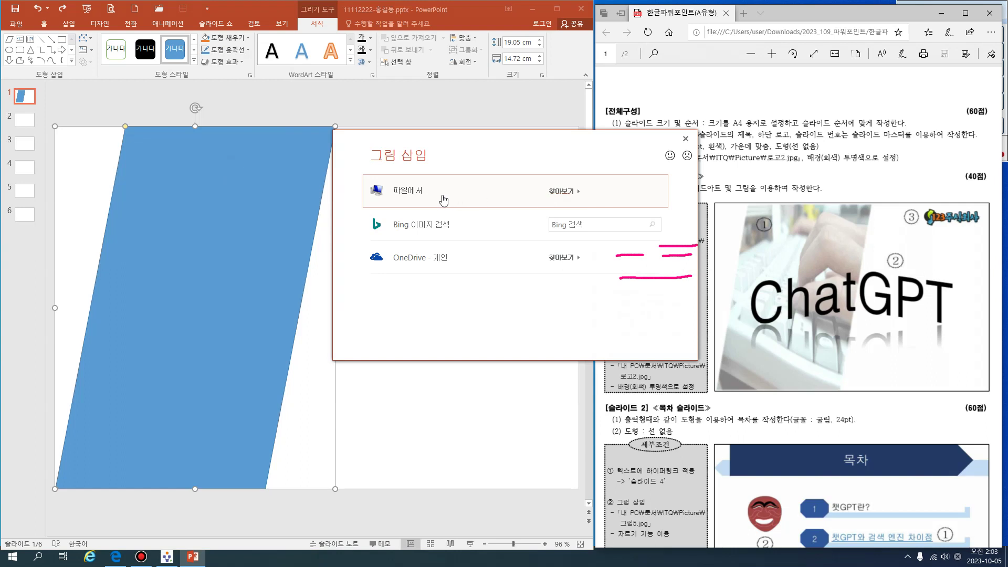
left_click(551, 193)
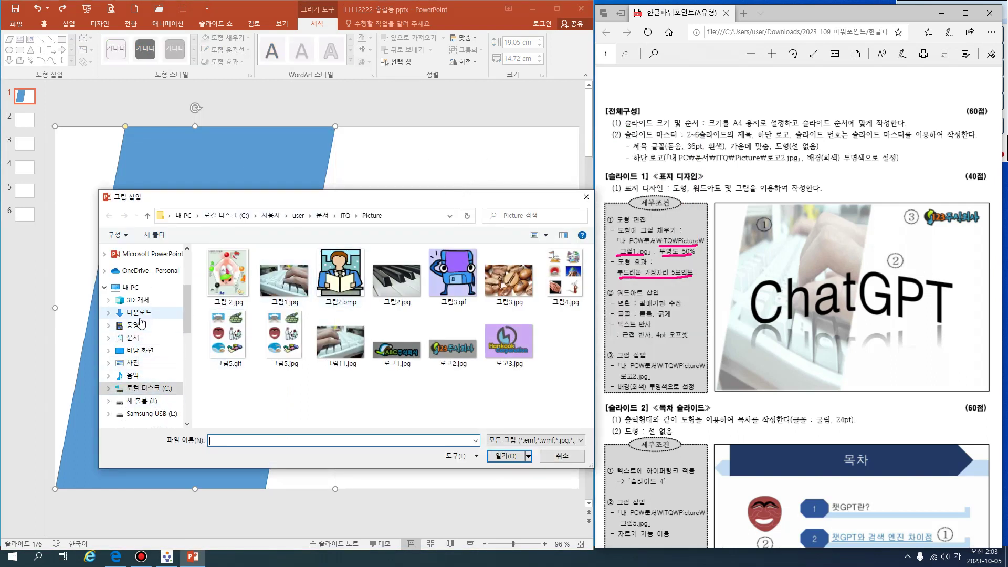
left_click(130, 287)
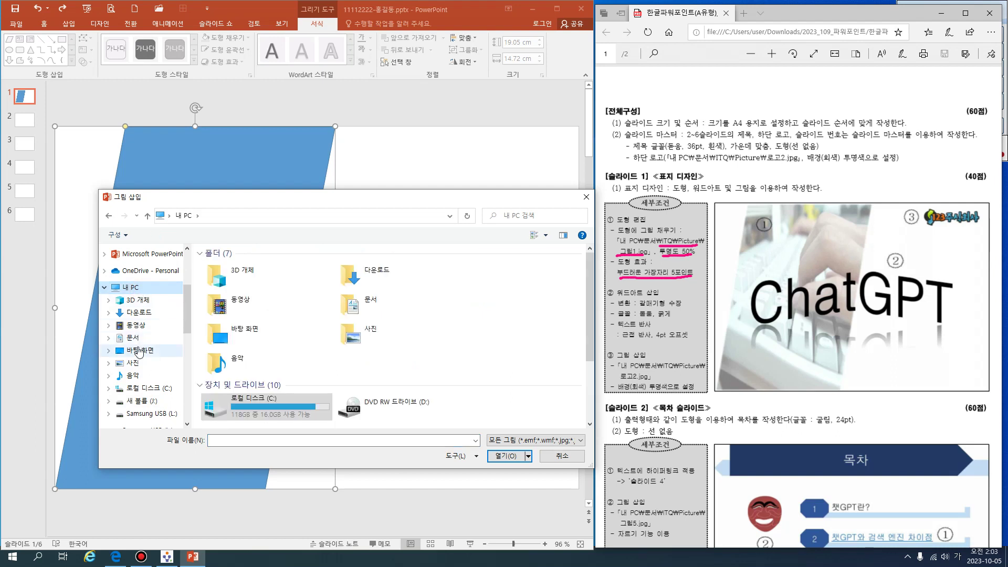
left_click(134, 338)
double_click(223, 312)
left_click(232, 266)
double_click(232, 266)
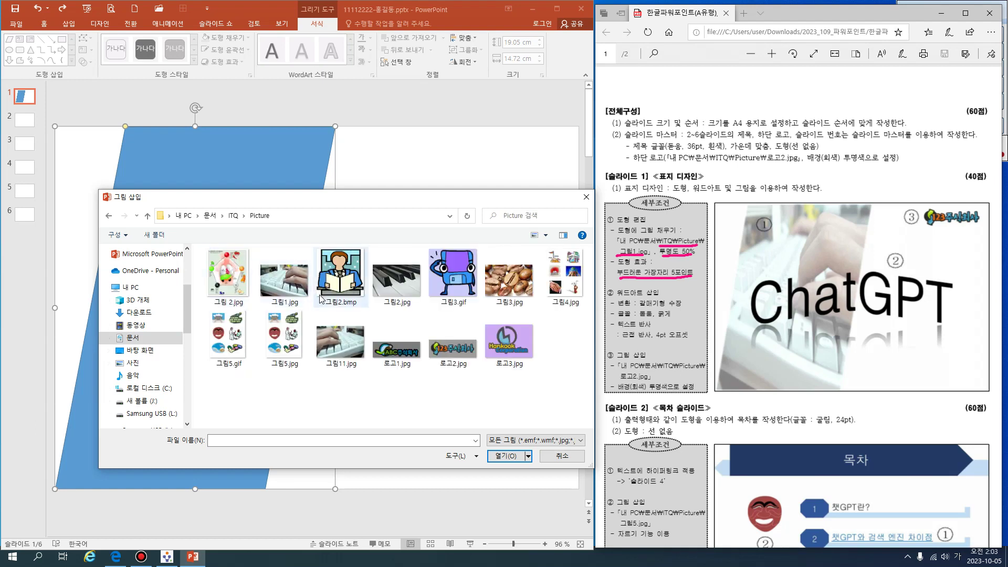
left_click(300, 283)
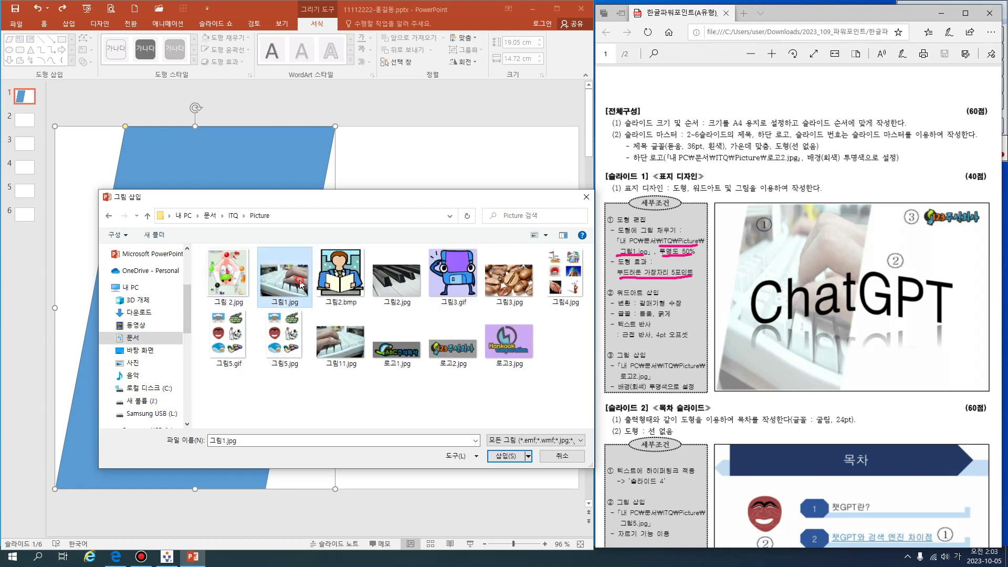
left_click(503, 460)
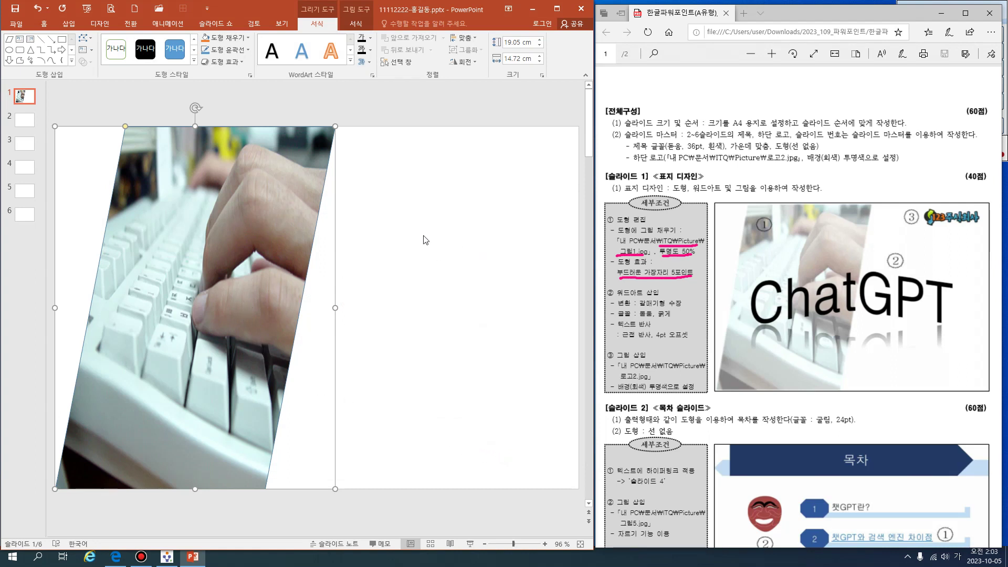
Set the transparency of the parallelogram's picture fill to 50%
right_click(219, 199)
right_click(212, 201)
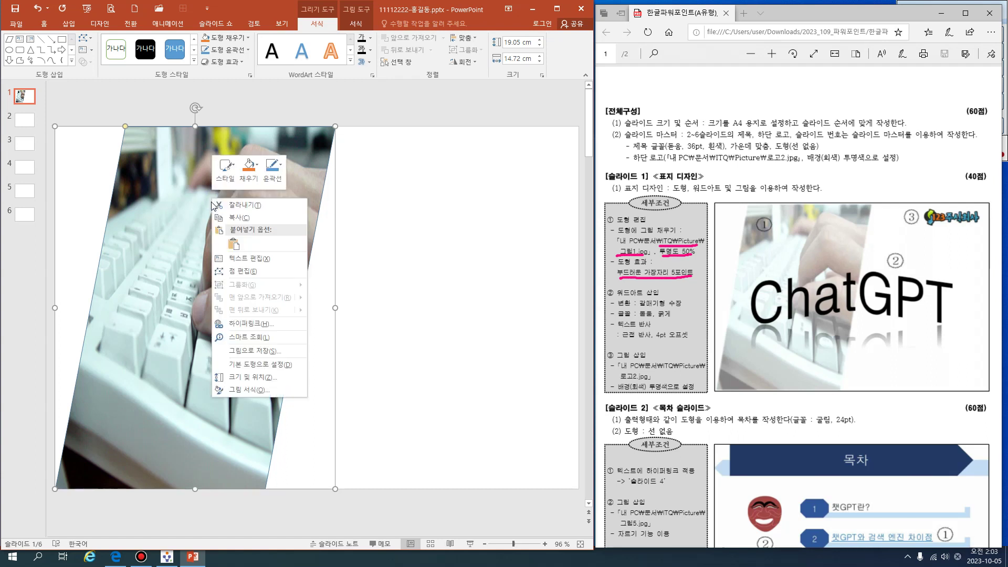
left_click(242, 390)
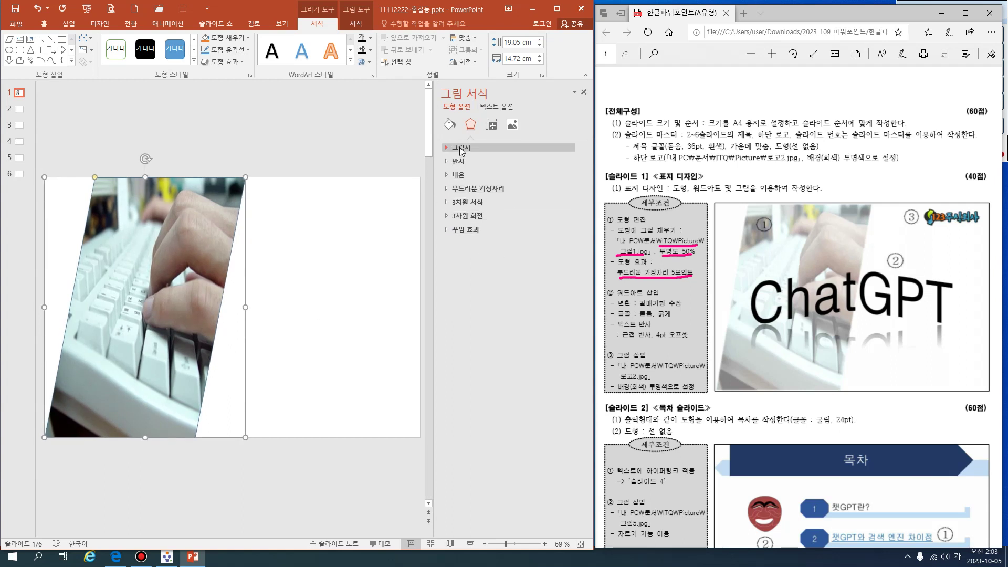
left_click(450, 126)
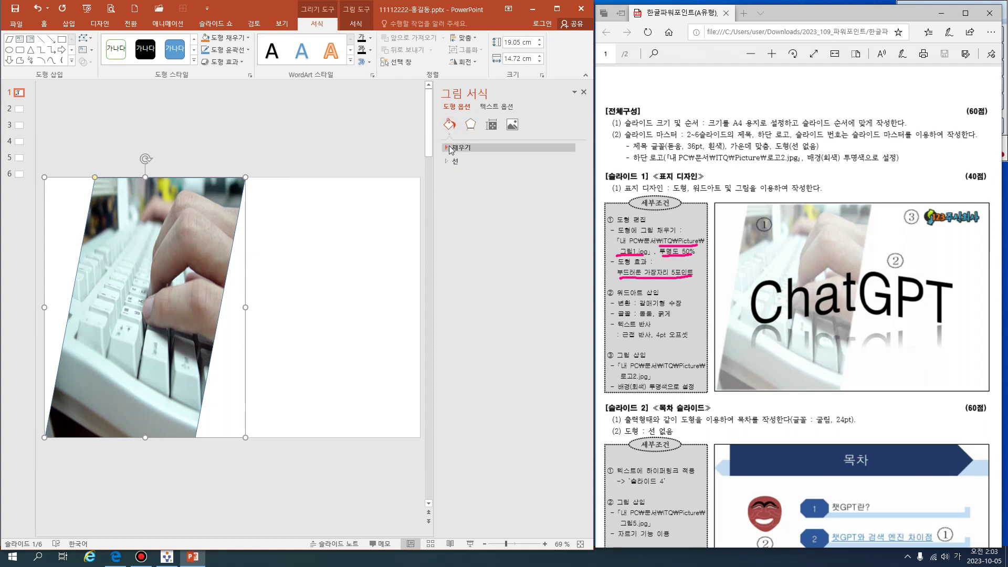
left_click(450, 149)
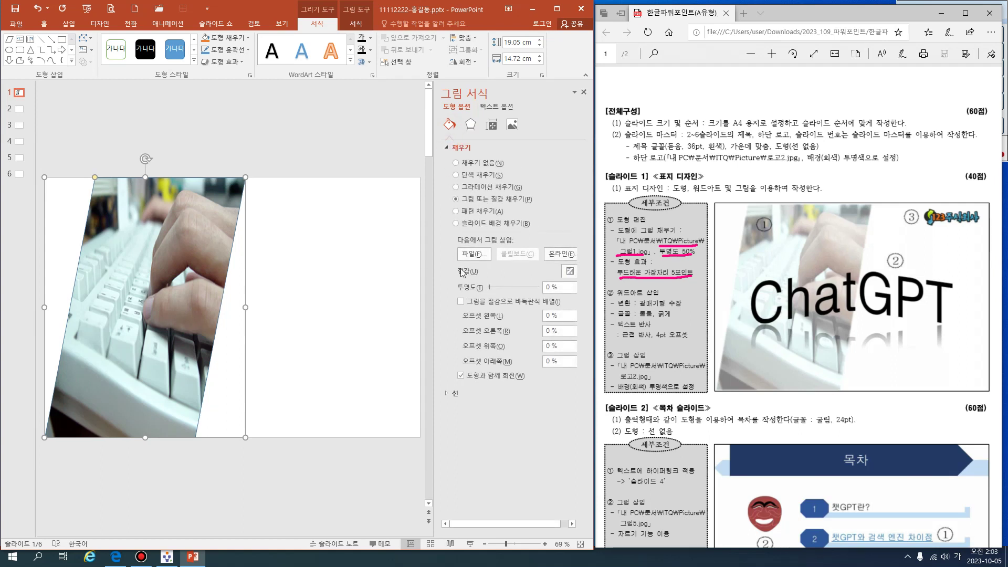
left_click_drag(491, 288, 517, 292)
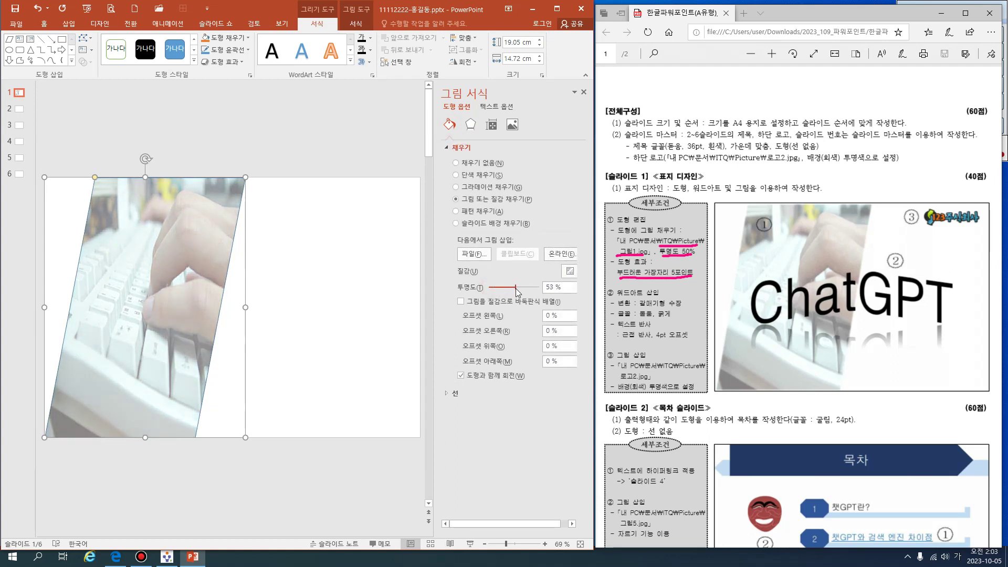
double_click(566, 287)
type("50")
left_click(584, 93)
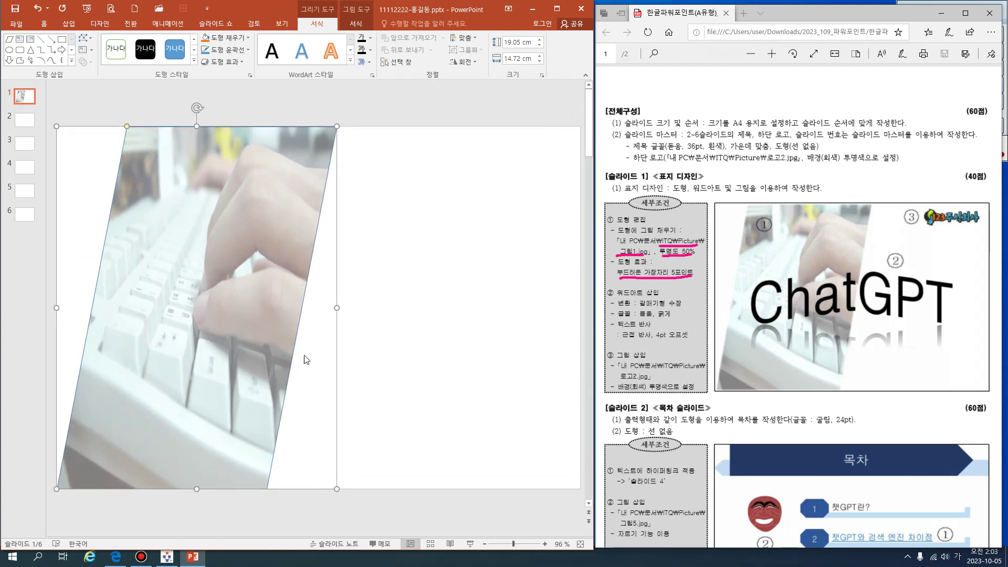
Apply a 5 포인트 부드러운 가장자리 effect to the picture-filled parallelogram and deselect it
left_click(231, 62)
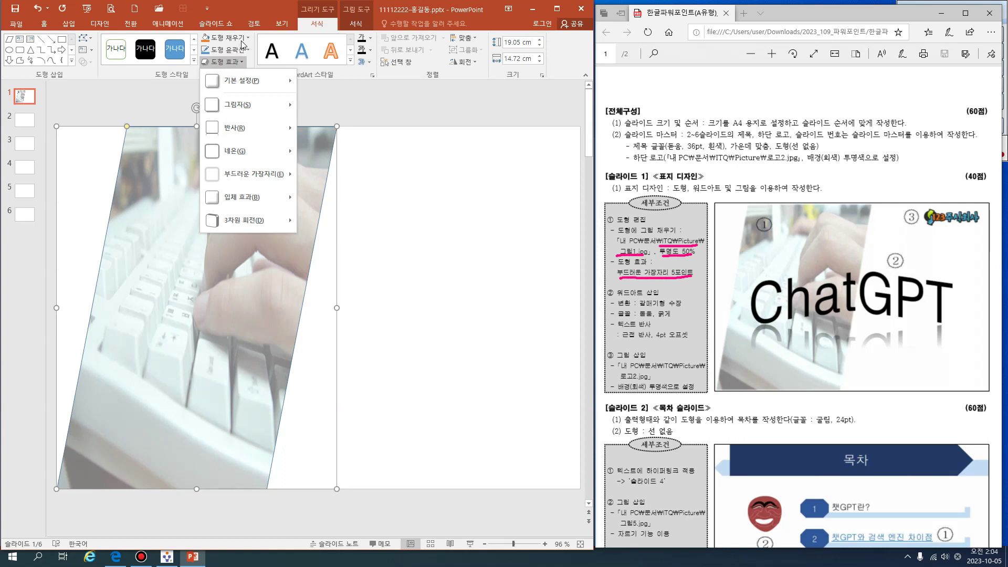
left_click(235, 49)
left_click(236, 50)
left_click(236, 52)
left_click(235, 52)
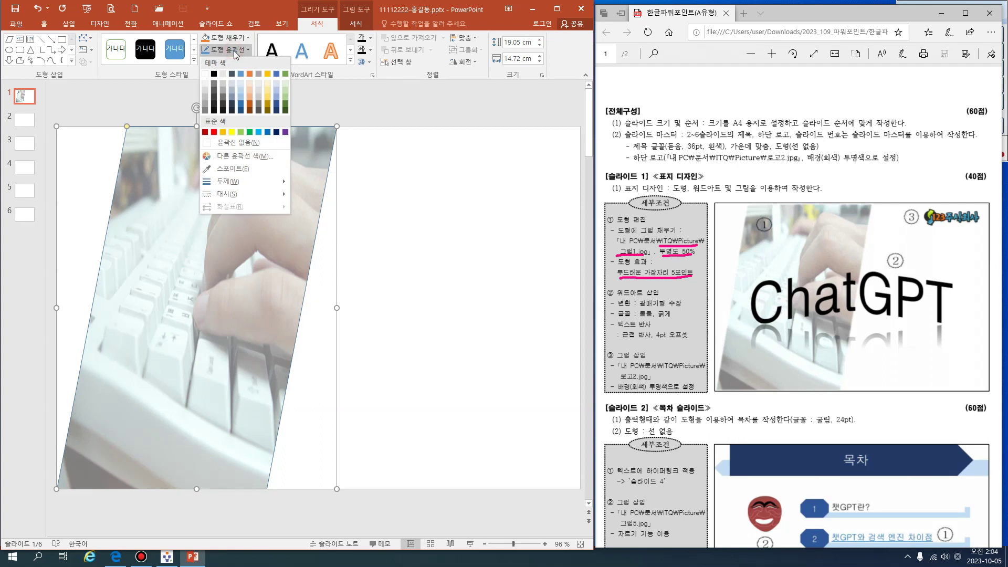
left_click(235, 53)
left_click(231, 67)
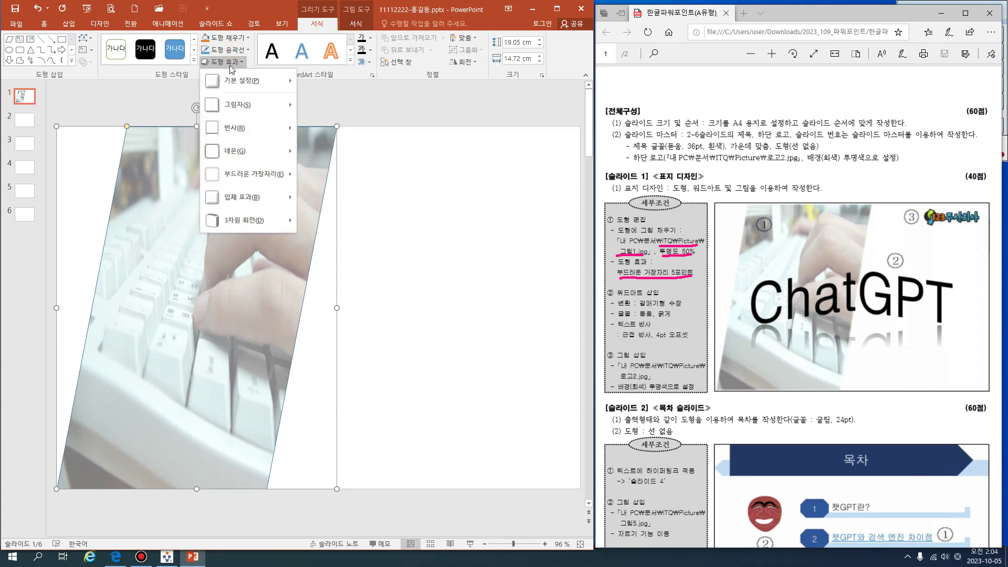
mouse_move(229, 105)
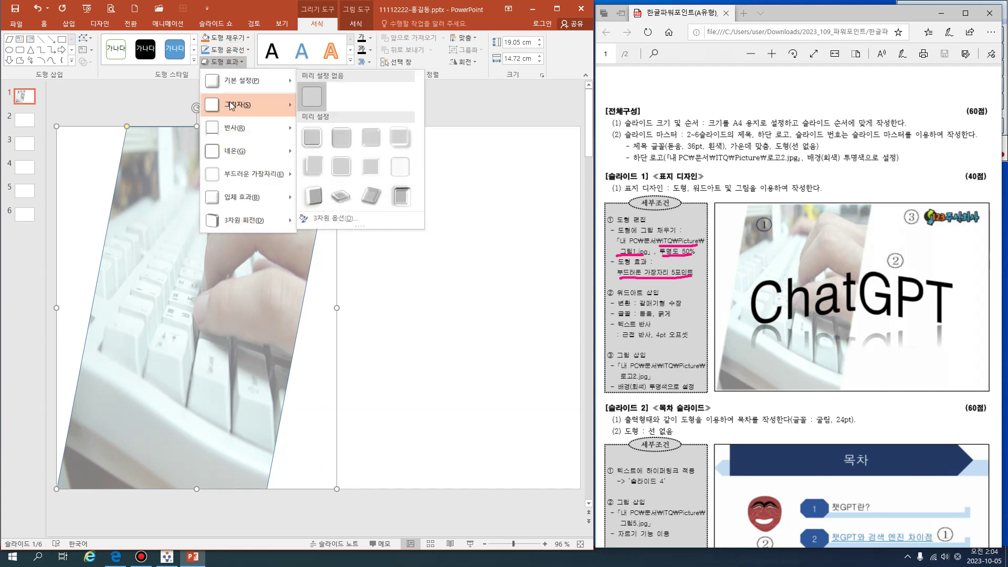
mouse_move(229, 128)
mouse_move(260, 153)
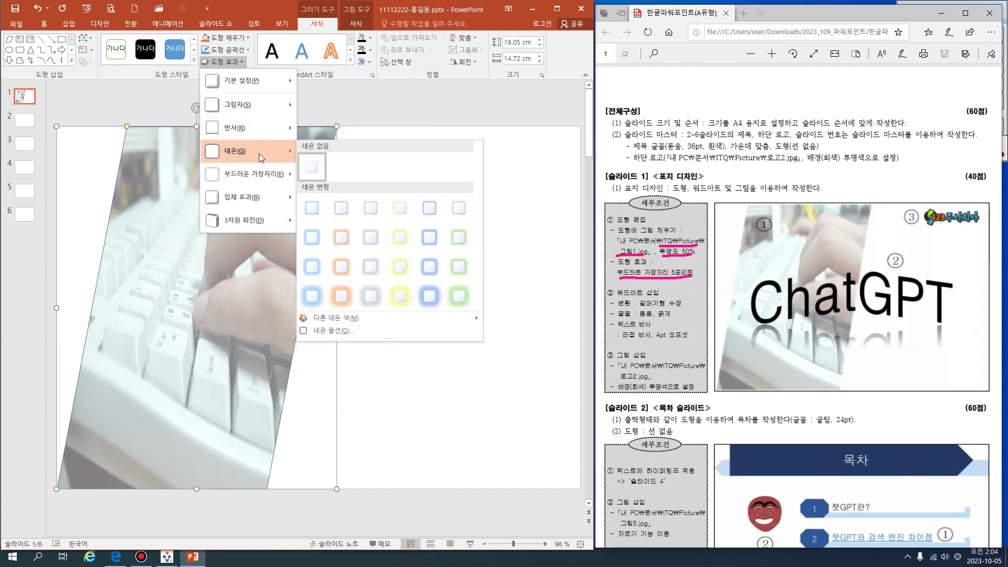
mouse_move(260, 178)
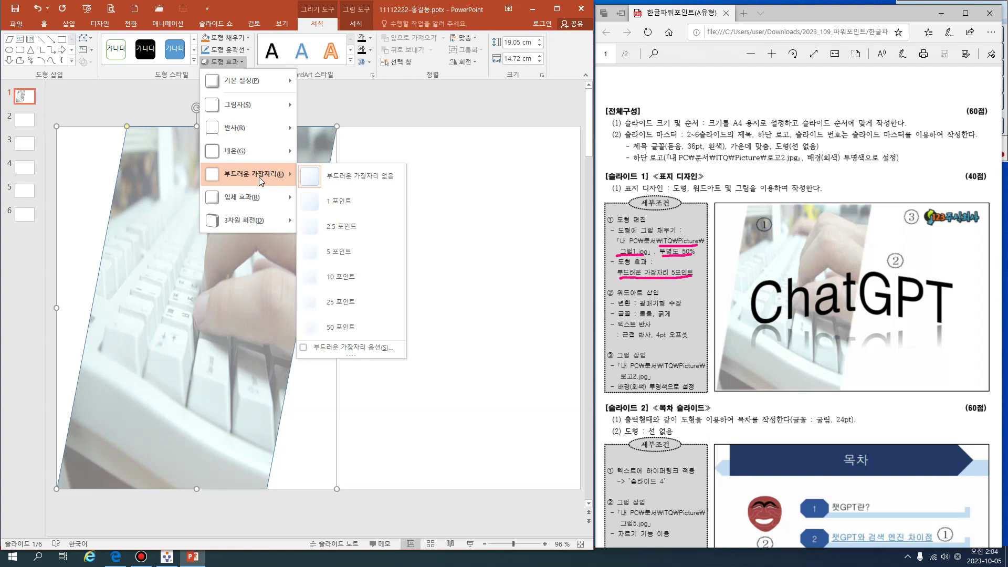
left_click(336, 251)
left_click(401, 250)
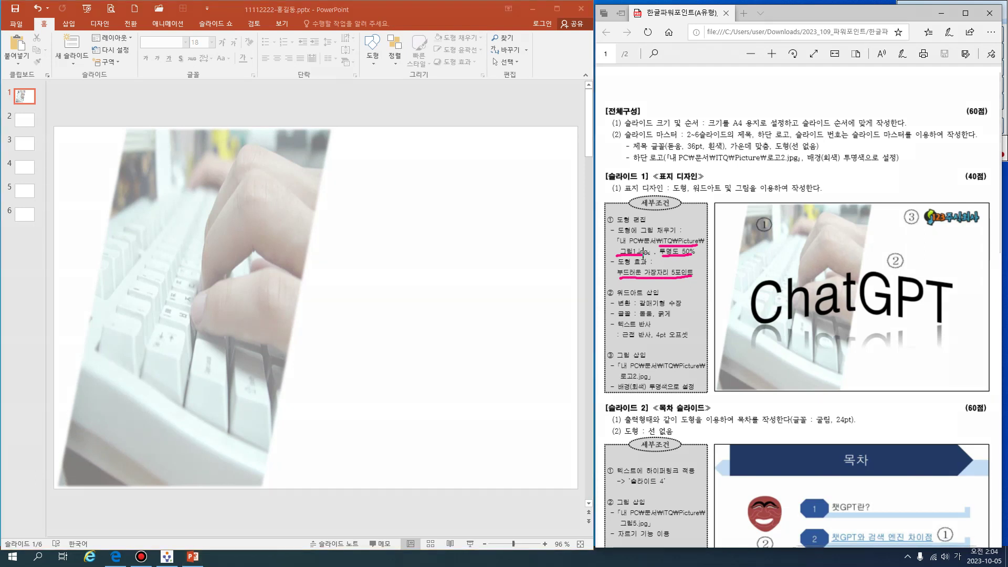
Clear the old marks, outline the ChatGPT sample and mark its WordArt conditions: 갈매기형 수장, 돋움 and 굵게
key("e")
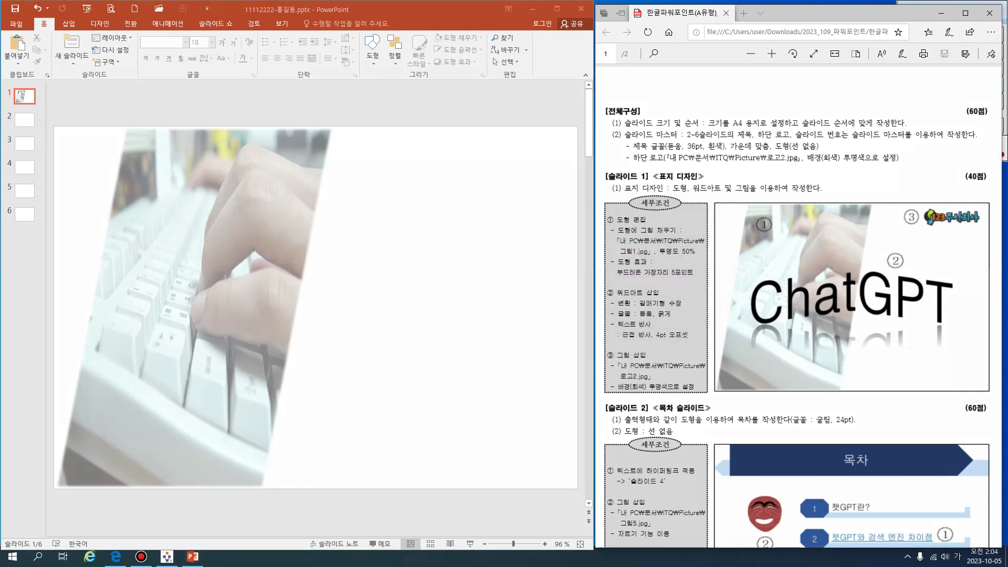
left_click_drag(609, 297, 655, 297)
mouse_move(748, 334)
left_mouse_down()
mouse_move(847, 326)
mouse_move(944, 350)
left_mouse_up()
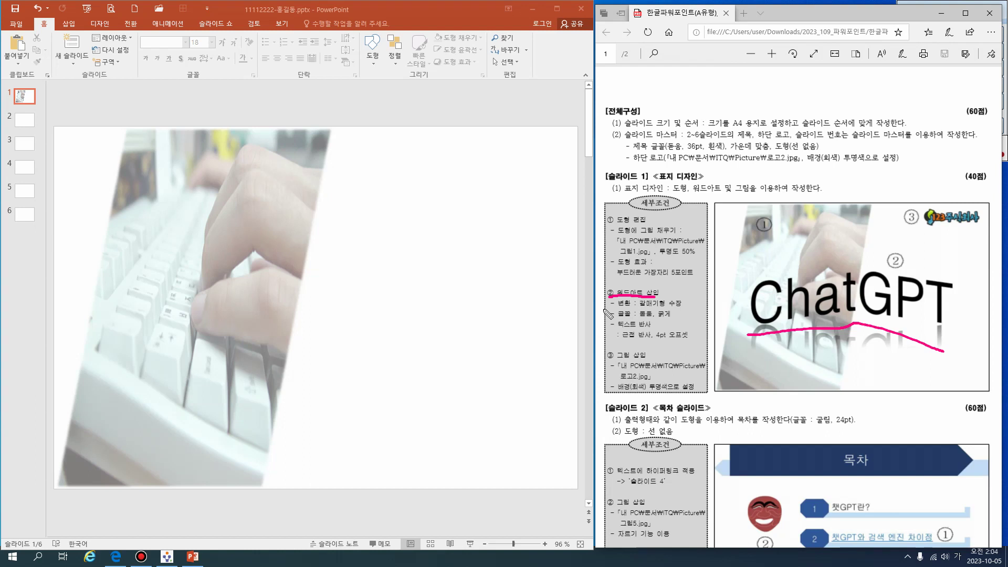
mouse_move(739, 281)
left_mouse_down()
mouse_move(859, 257)
mouse_move(958, 286)
mouse_move(955, 347)
left_mouse_up()
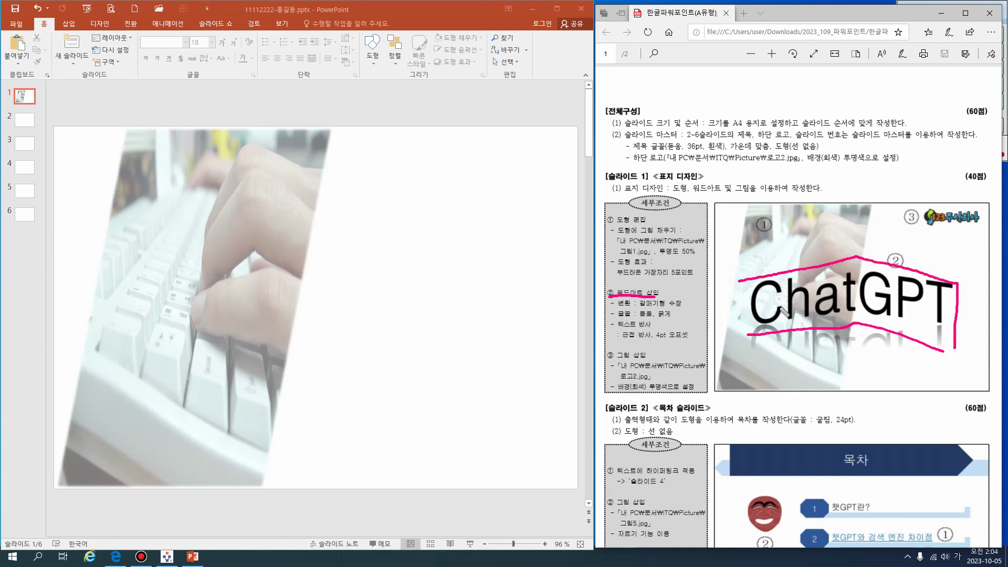
mouse_move(747, 286)
left_mouse_down()
mouse_move(747, 320)
mouse_move(681, 301)
mouse_move(693, 314)
left_mouse_up()
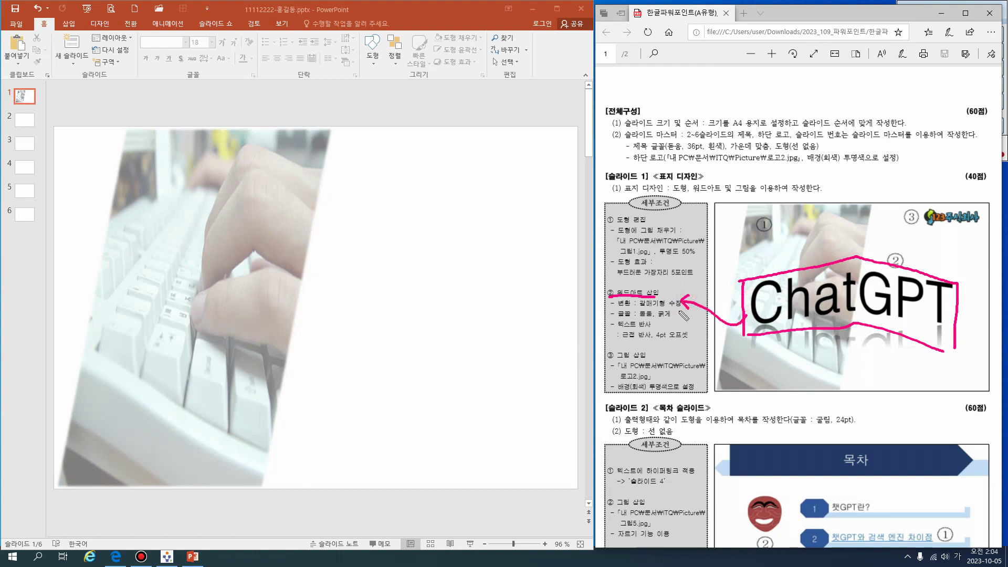
left_click_drag(641, 319, 670, 318)
Sketch the mirrored letters under the ChatGPT sample, underline 근접 반사, 4pt 오프셋 in the conditions, and clear the marks
mouse_move(747, 335)
left_mouse_down()
mouse_move(858, 328)
mouse_move(945, 341)
left_mouse_up()
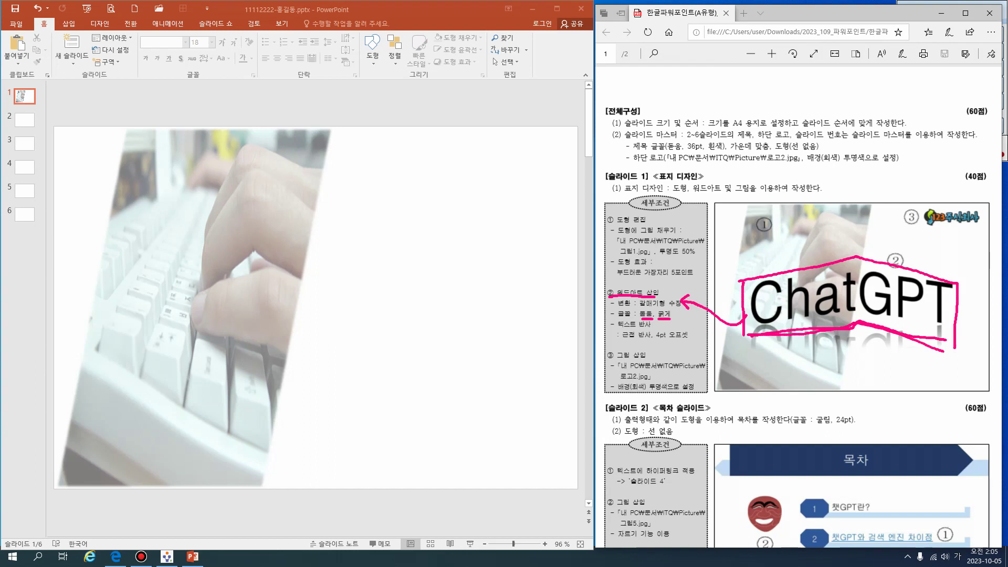
mouse_move(783, 340)
left_mouse_down()
mouse_move(770, 330)
mouse_move(757, 352)
left_mouse_up()
mouse_move(791, 322)
left_mouse_down()
mouse_move(791, 344)
mouse_move(801, 333)
left_mouse_up()
mouse_move(830, 335)
left_mouse_down()
mouse_move(812, 342)
mouse_move(835, 355)
mouse_move(846, 339)
mouse_move(843, 350)
mouse_move(879, 358)
mouse_move(880, 347)
mouse_move(877, 363)
left_mouse_up()
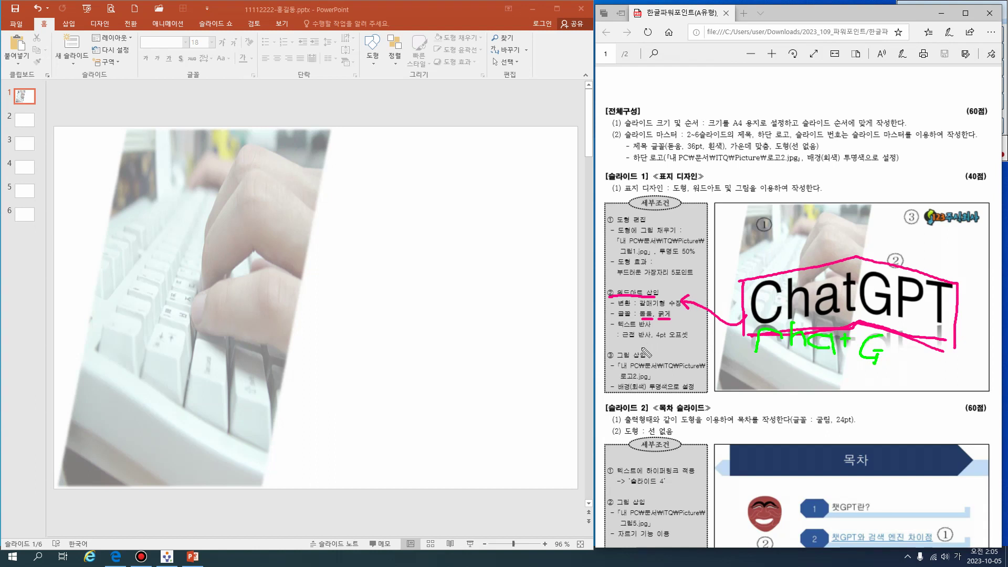
left_click_drag(743, 336, 770, 335)
mouse_move(772, 286)
left_mouse_down()
mouse_move(758, 286)
mouse_move(753, 311)
mouse_move(781, 322)
mouse_move(756, 340)
mouse_move(764, 360)
mouse_move(765, 329)
left_mouse_up()
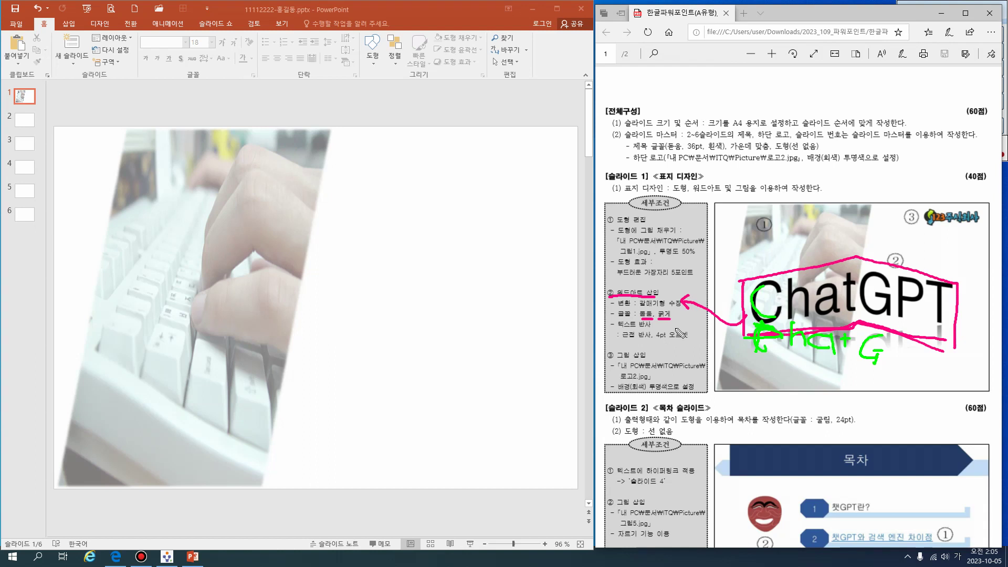
mouse_move(622, 338)
left_mouse_down()
mouse_move(666, 328)
mouse_move(676, 343)
mouse_move(690, 341)
left_mouse_up()
left_click_drag(543, 168, 947, 470)
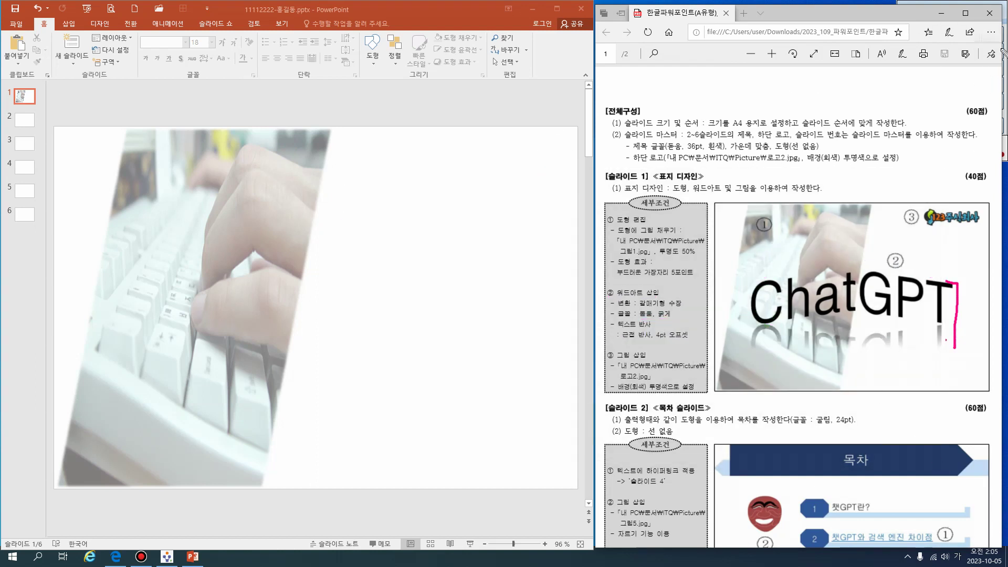
Insert a WordArt in the plain black fill style on slide 1 with the text "Chat GTP"
left_click(348, 261)
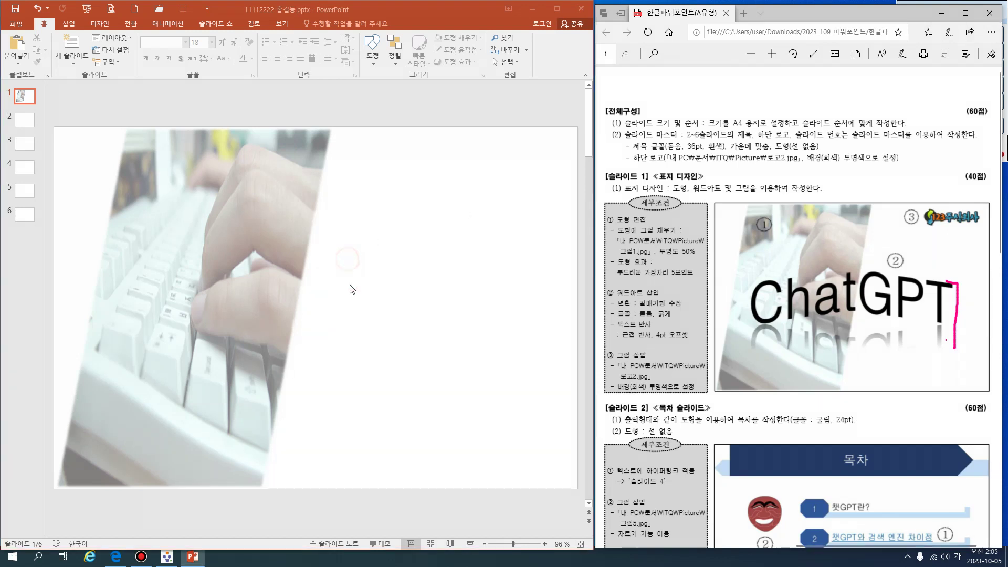
left_click(69, 24)
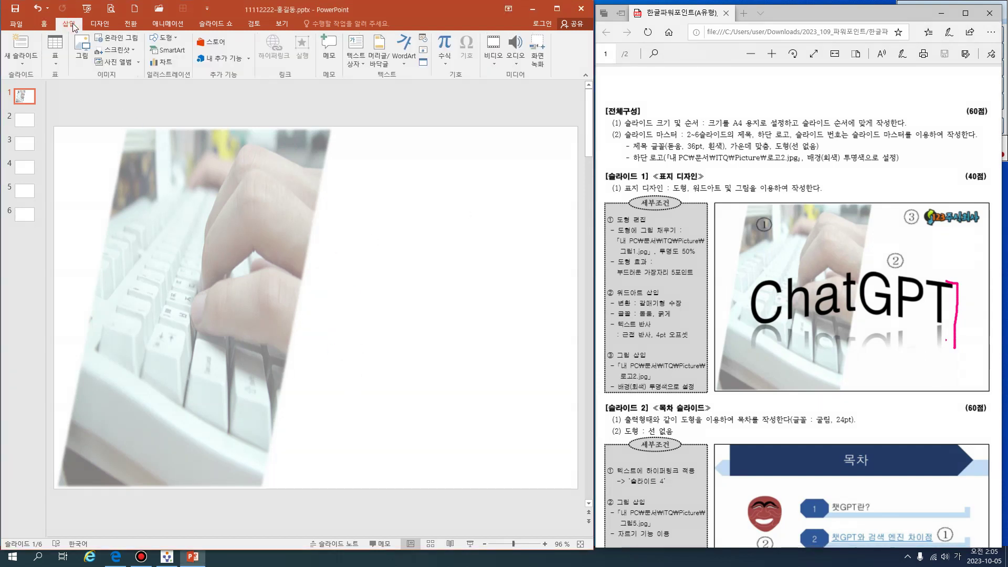
left_click(404, 48)
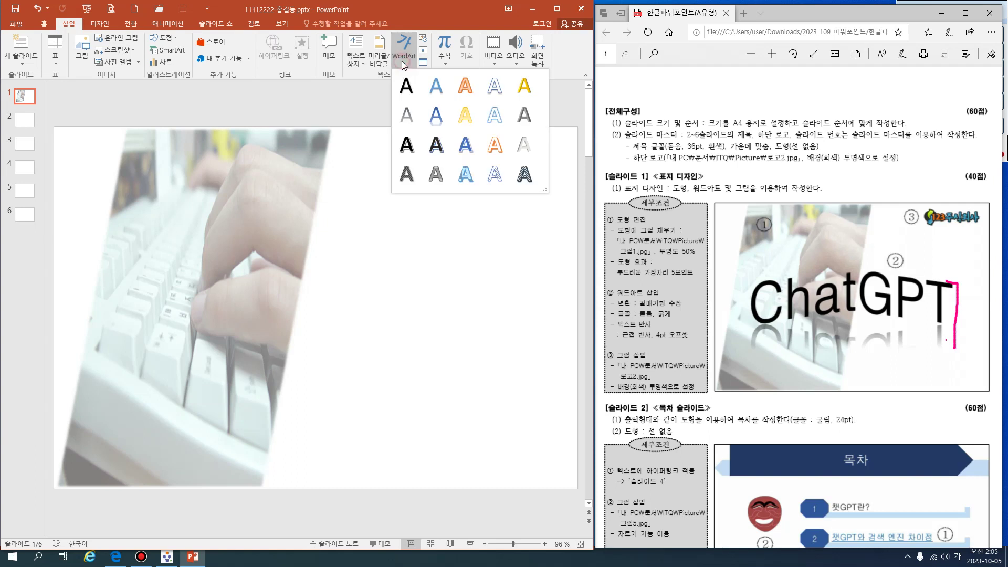
left_click(407, 85)
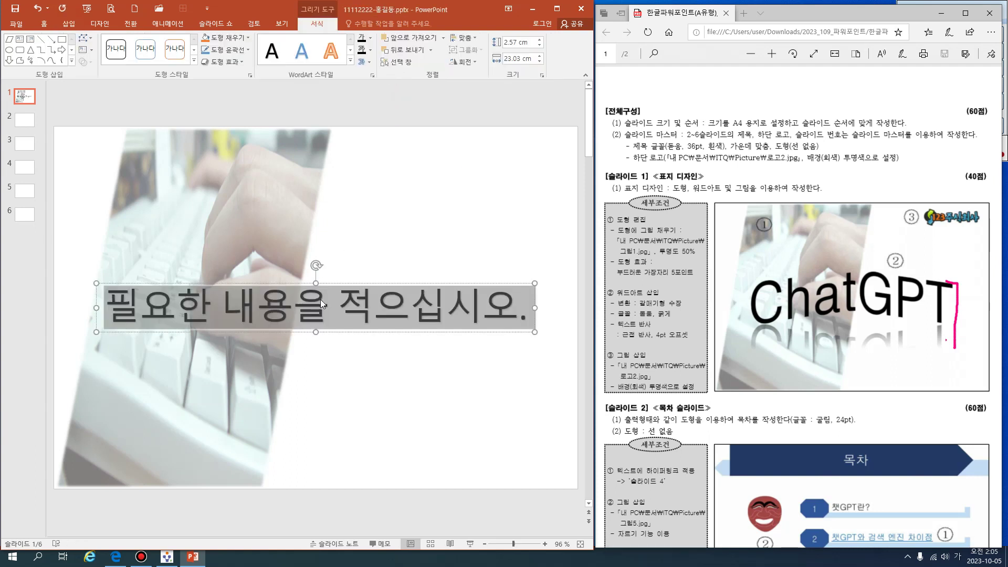
key("Hangul")
type("Ch")
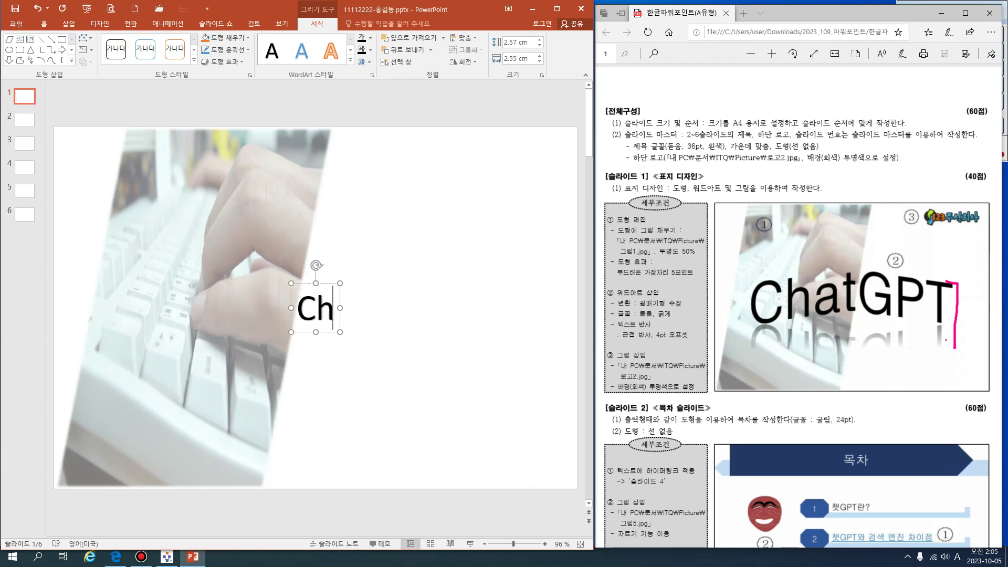
type("at GTP")
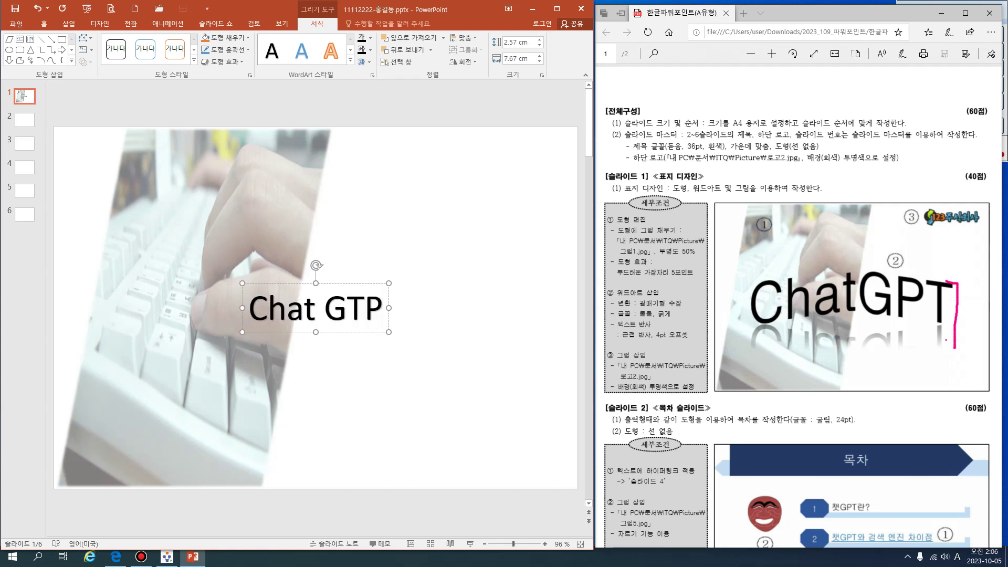
Set the WordArt's font to 돋움 and make it 굵게
left_click(339, 333)
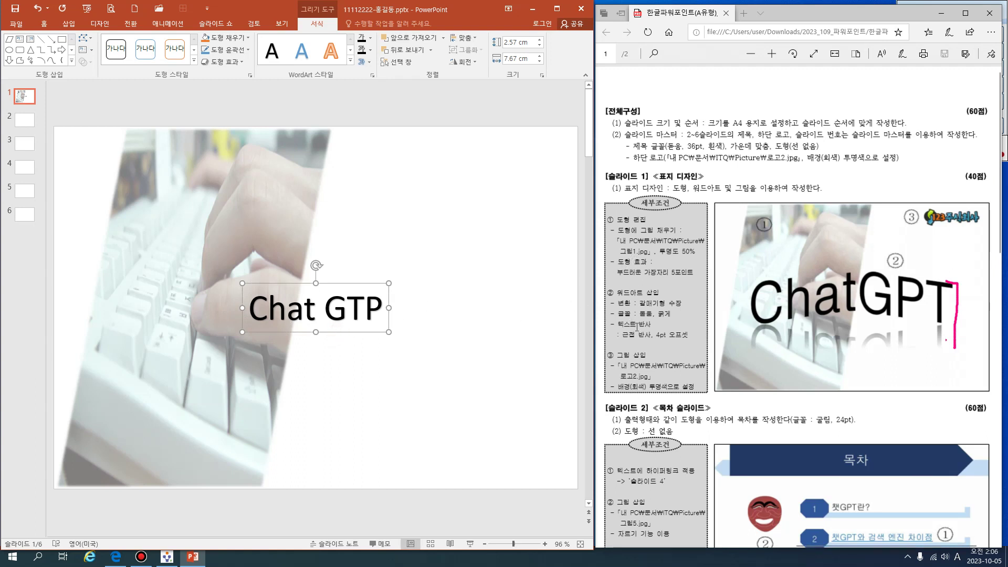
left_click(43, 24)
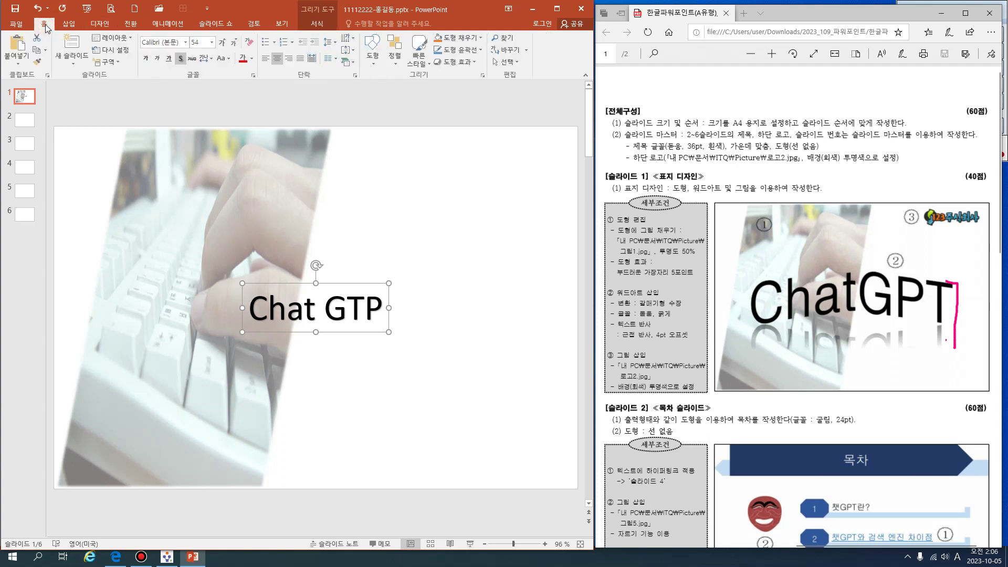
left_click(183, 42)
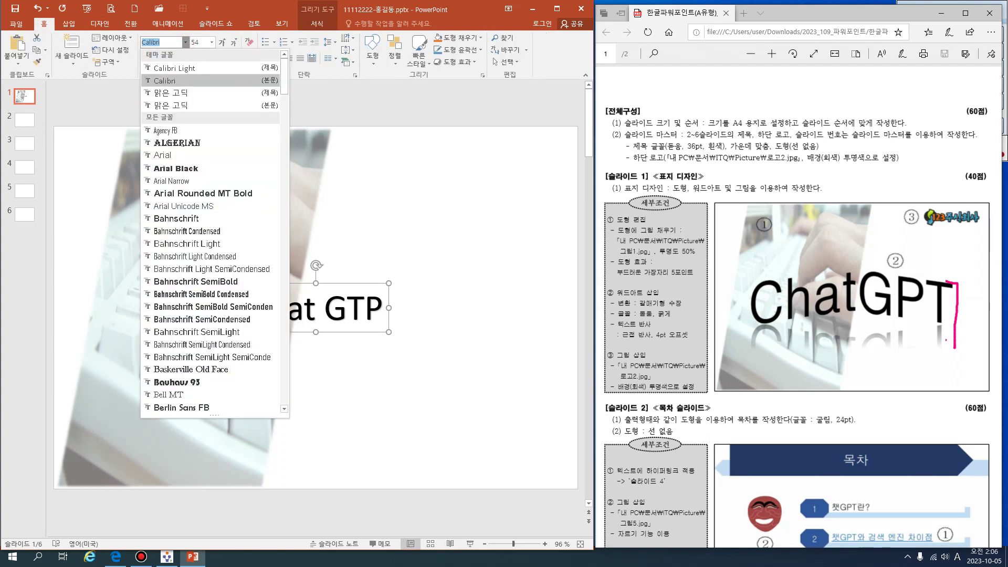
key("BackSpace")
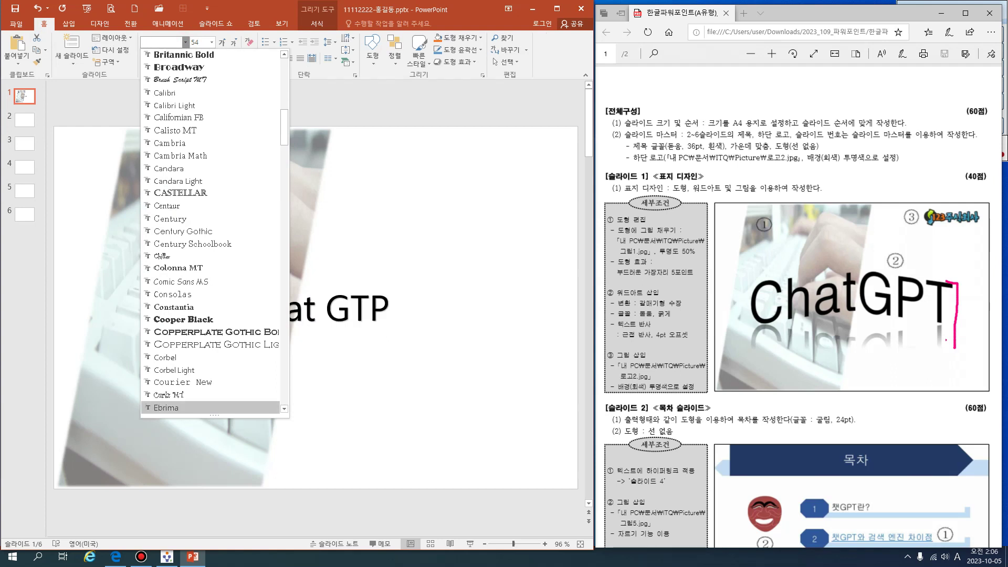
key("Hangul")
type("ㄷ")
type("돋움")
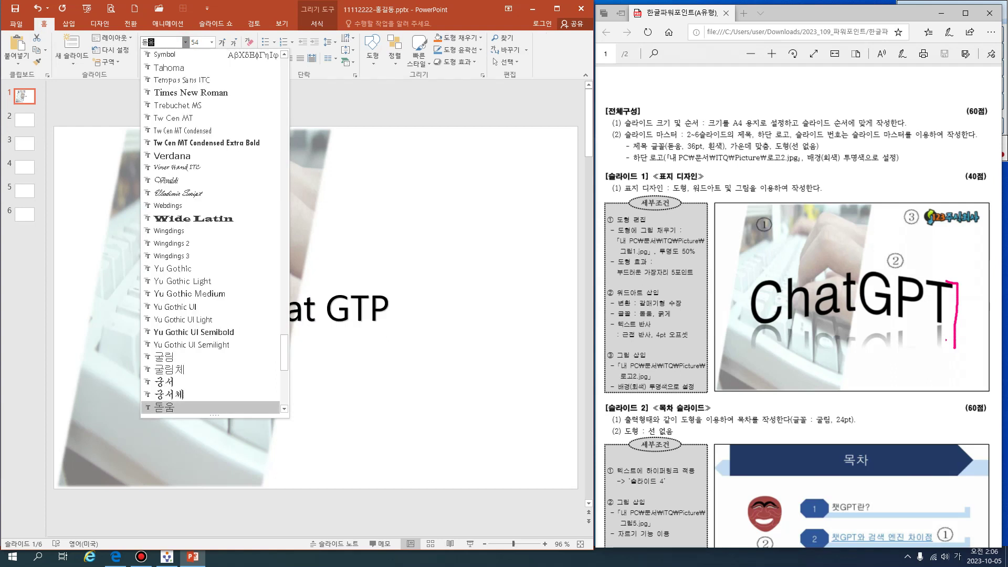
key("Return")
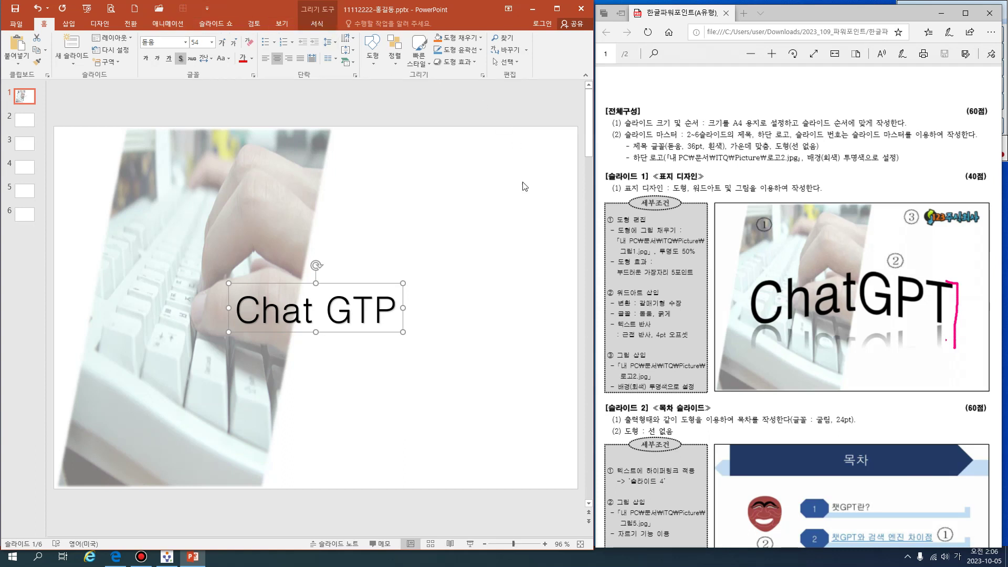
left_click(147, 59)
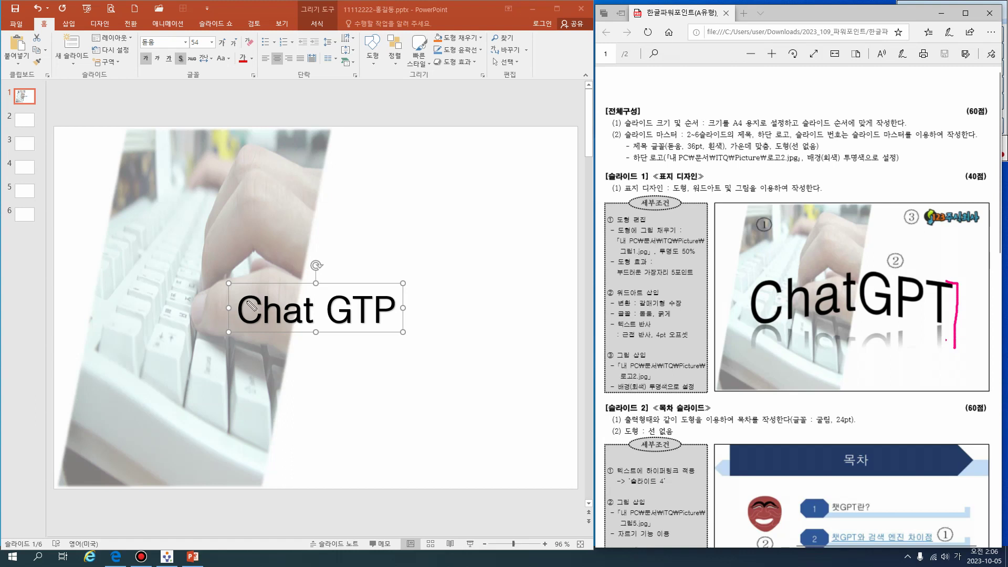
Mark the shadowed letters and the text shadow option in green, then turn off the WordArt's text shadow
left_click(246, 315)
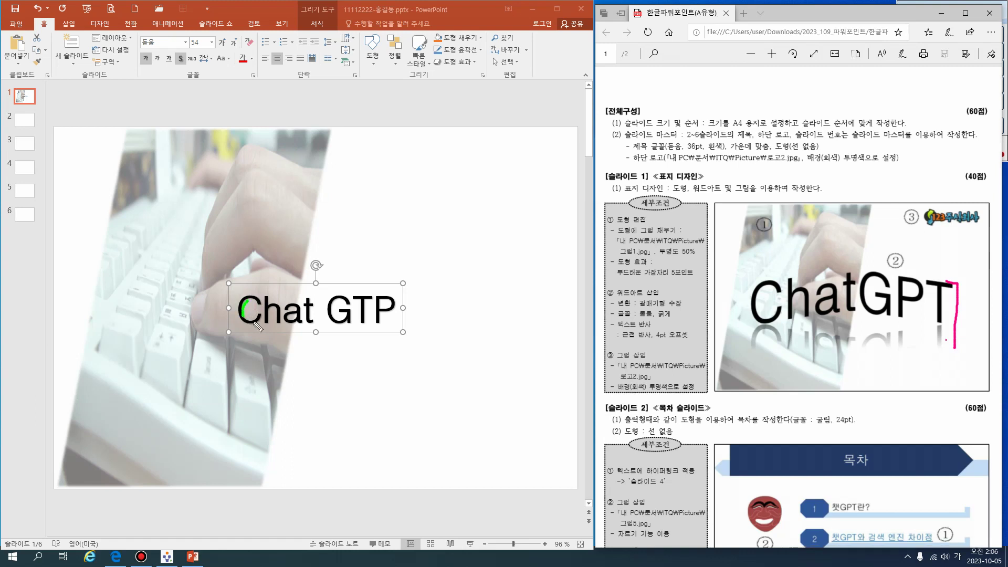
left_click(268, 304)
left_click(180, 58)
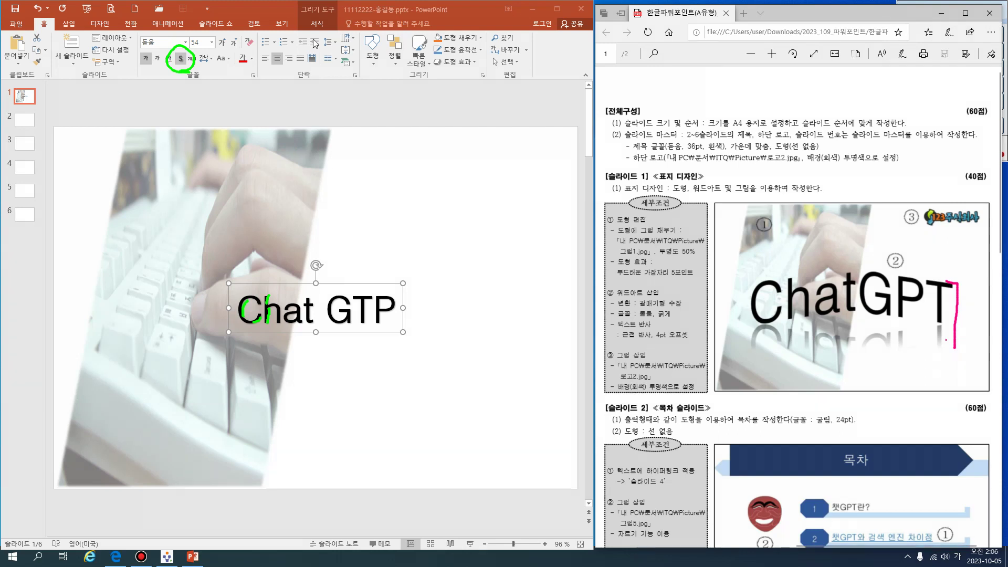
left_click(183, 63)
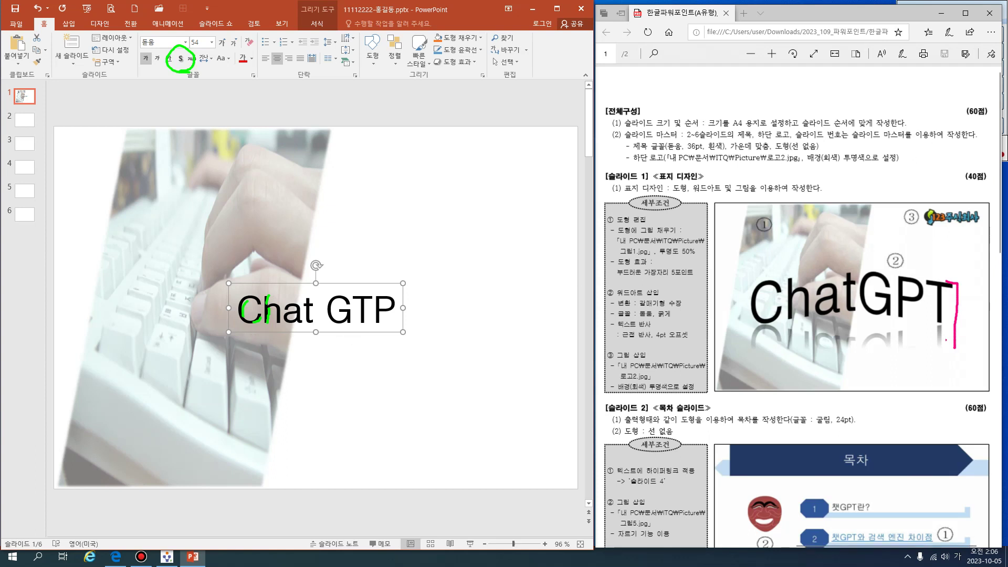
left_click_drag(424, 252, 93, 391)
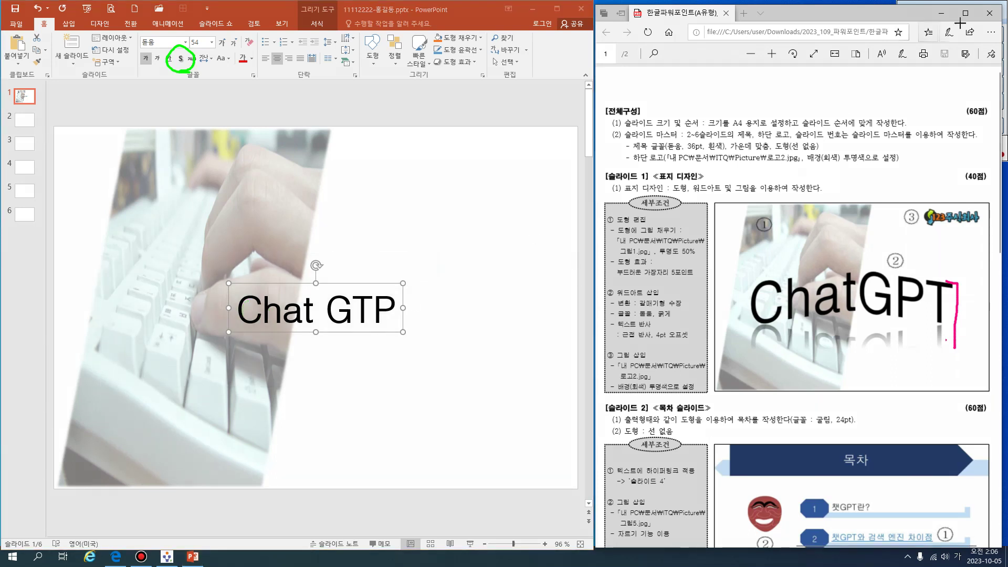
left_click(373, 332)
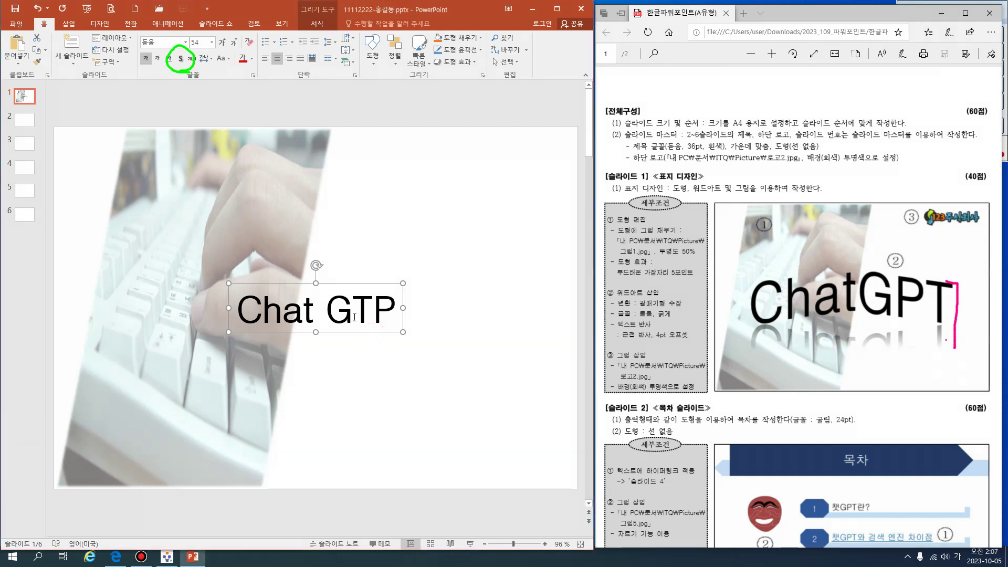
Widen the presentation window and apply the 갈매기형 수장 변환 text effect to the WordArt
left_click(322, 23)
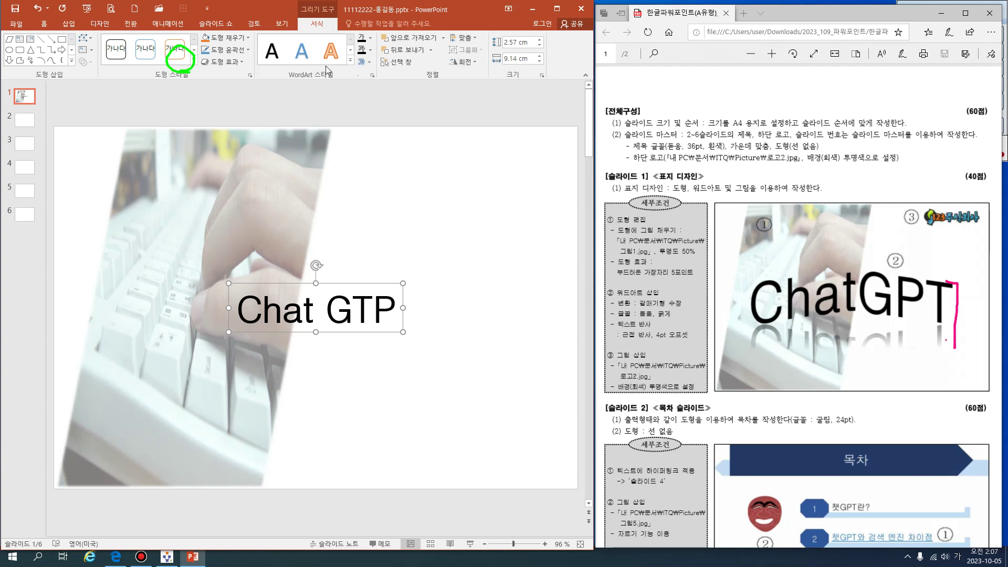
left_click_drag(594, 72, 643, 71)
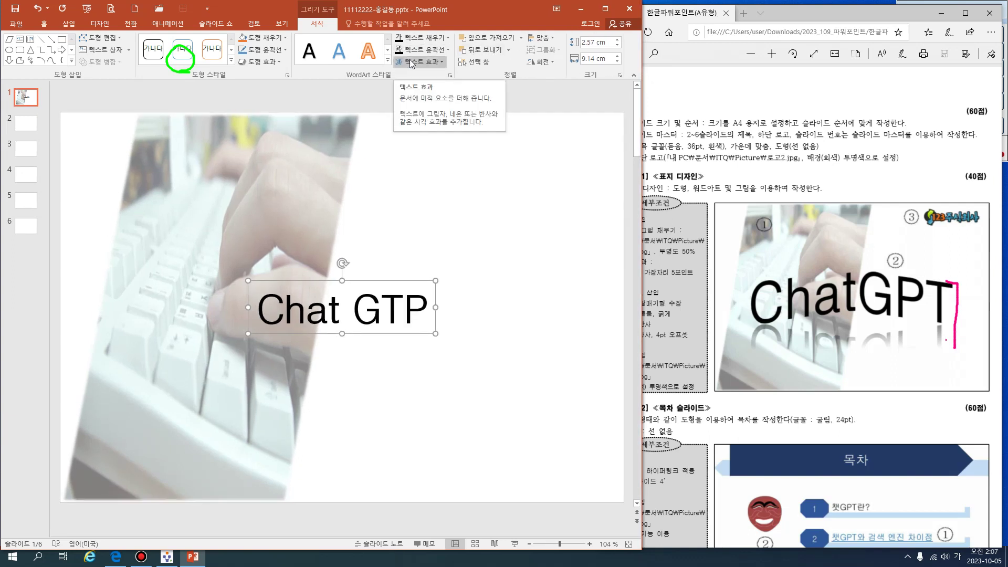
left_click(420, 62)
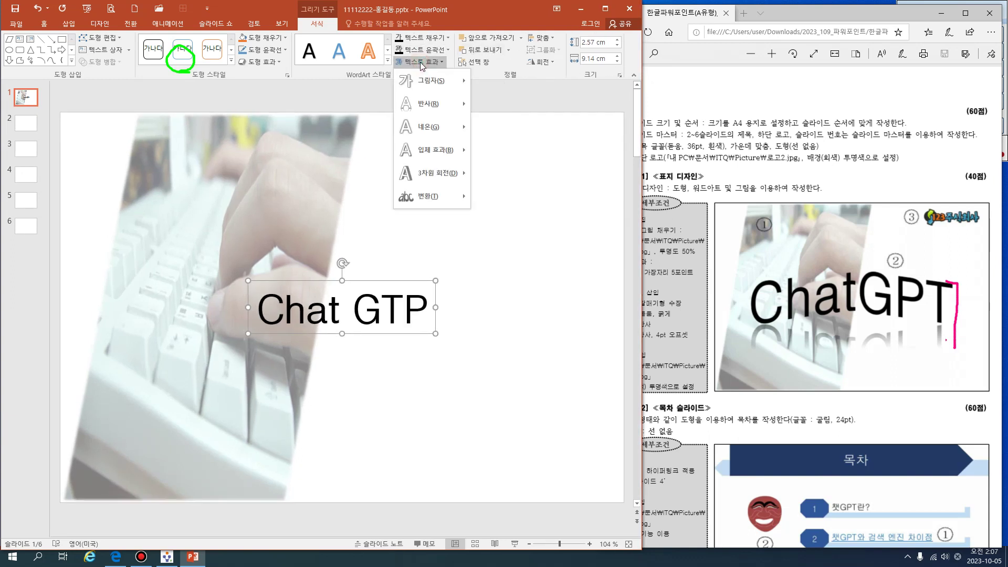
mouse_move(433, 198)
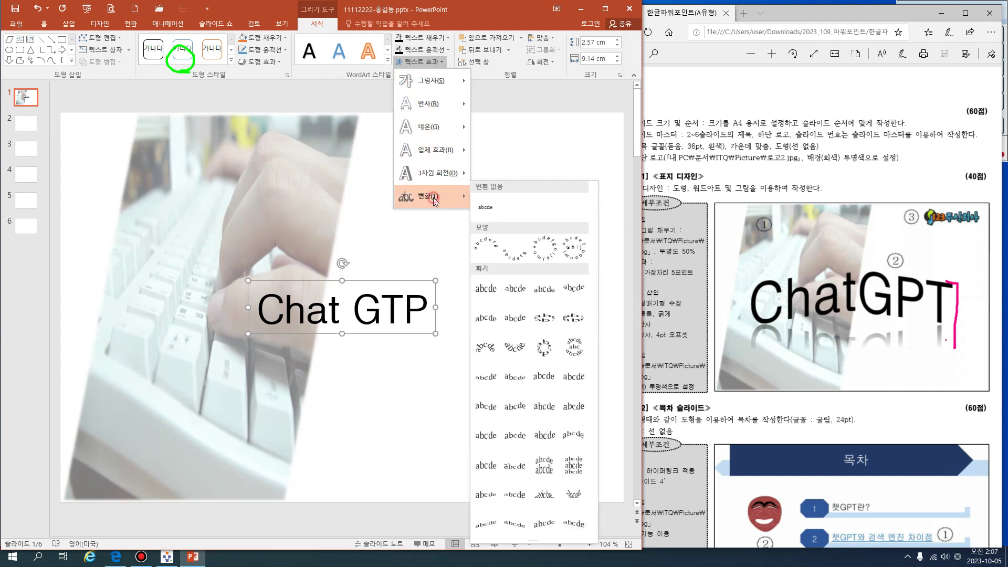
left_click(488, 324)
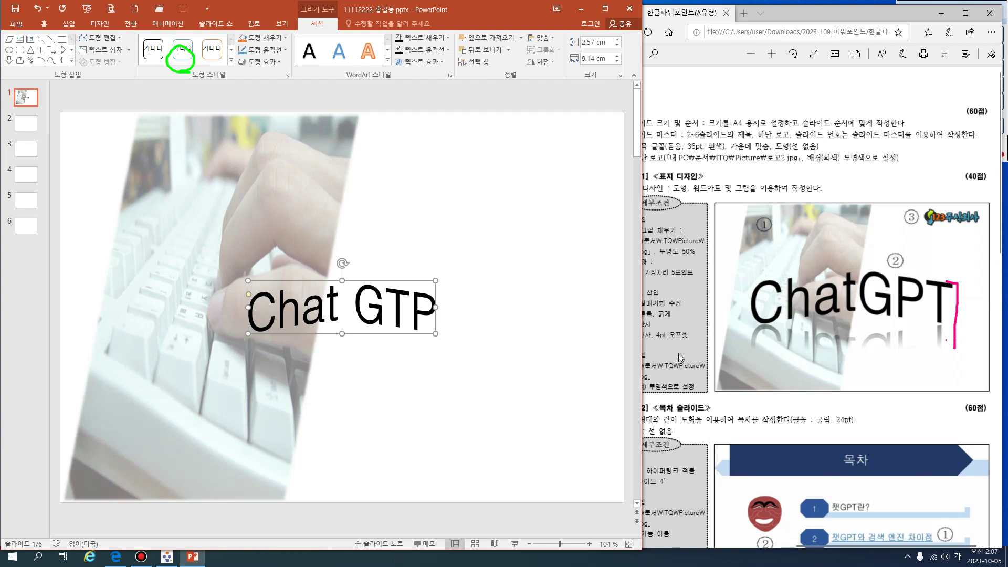
Enlarge the WordArt to about 3.44 cm by 15.75 cm, deepening its chevron bend and positioning it across the picture's edge
left_click_drag(415, 333, 396, 335)
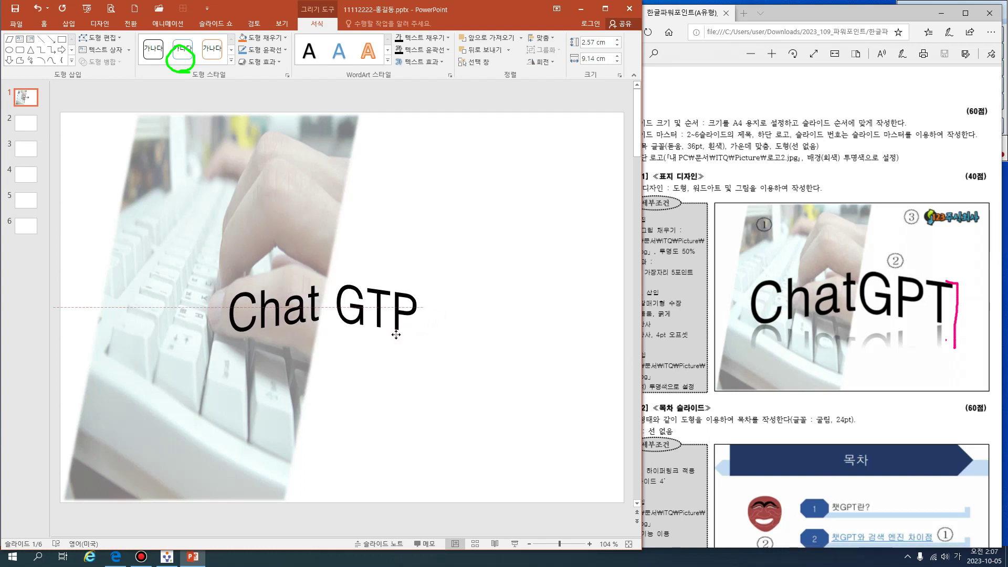
left_click_drag(396, 335, 394, 335)
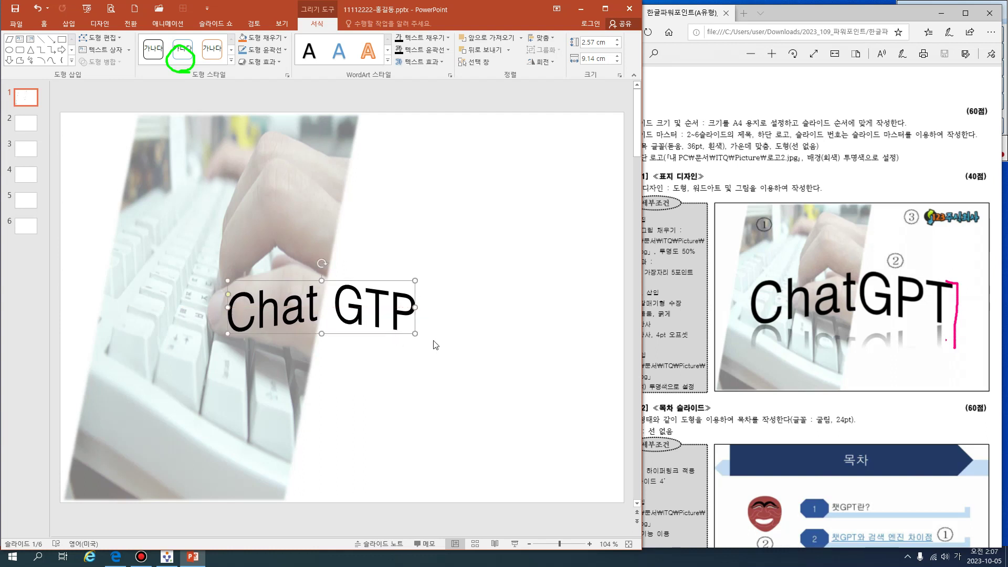
key("ctrl+z")
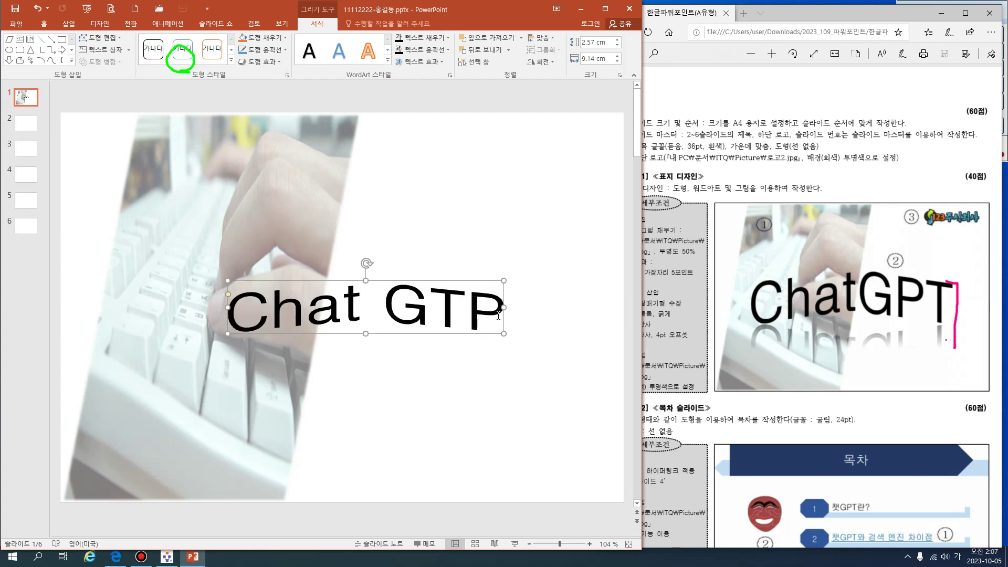
left_click_drag(229, 308, 181, 307)
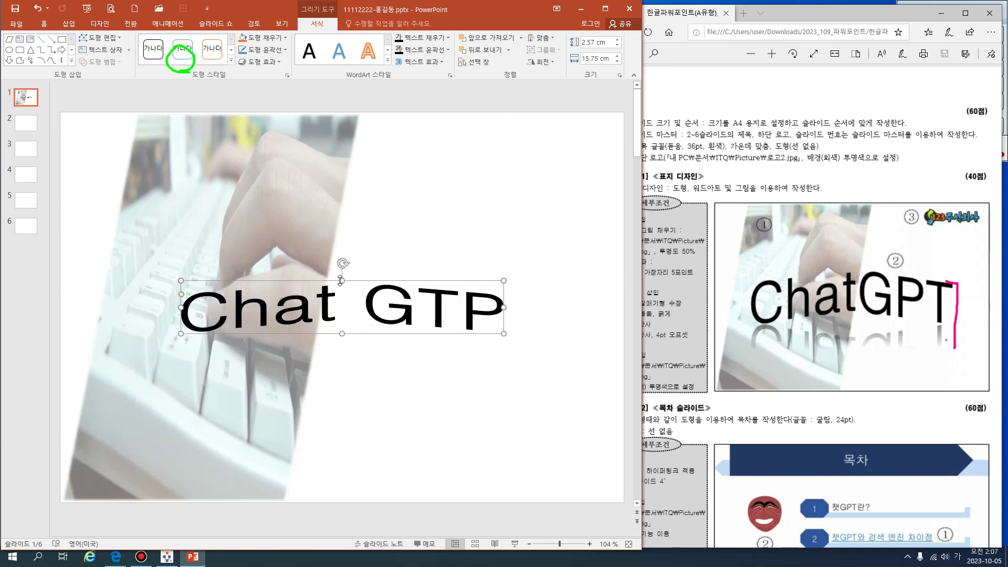
left_click_drag(341, 281, 342, 262)
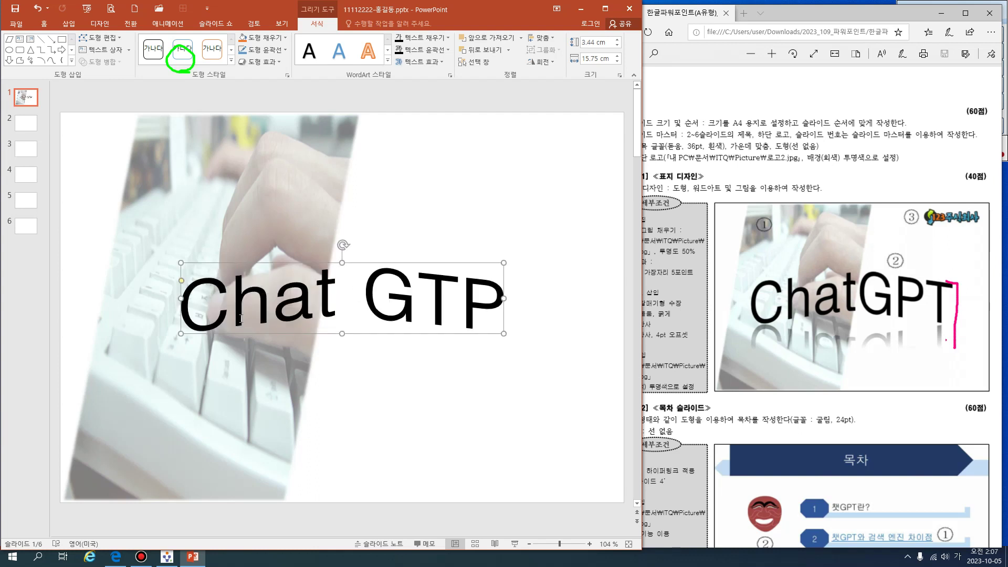
mouse_move(181, 282)
left_mouse_down()
mouse_move(175, 297)
mouse_move(181, 289)
left_mouse_up()
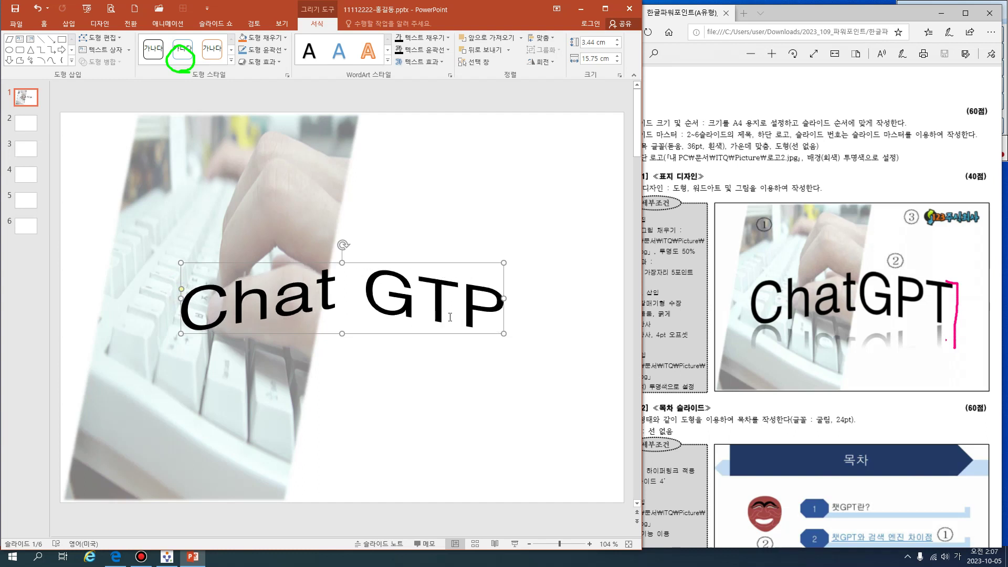
left_click_drag(408, 333, 389, 333)
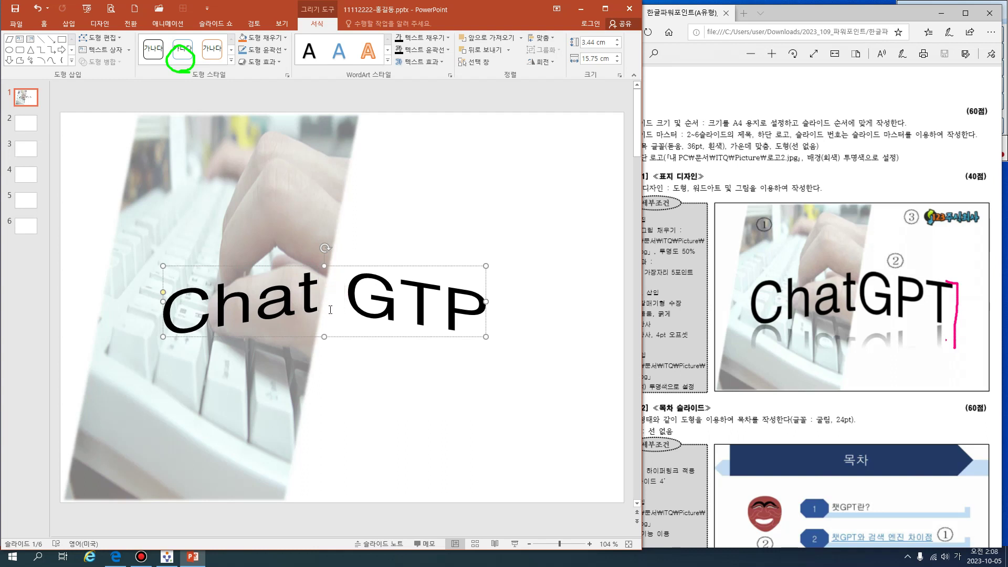
Delete the space in the WordArt text and apply the 근접 반사, 4pt 오프셋 text reflection
key("BackSpace")
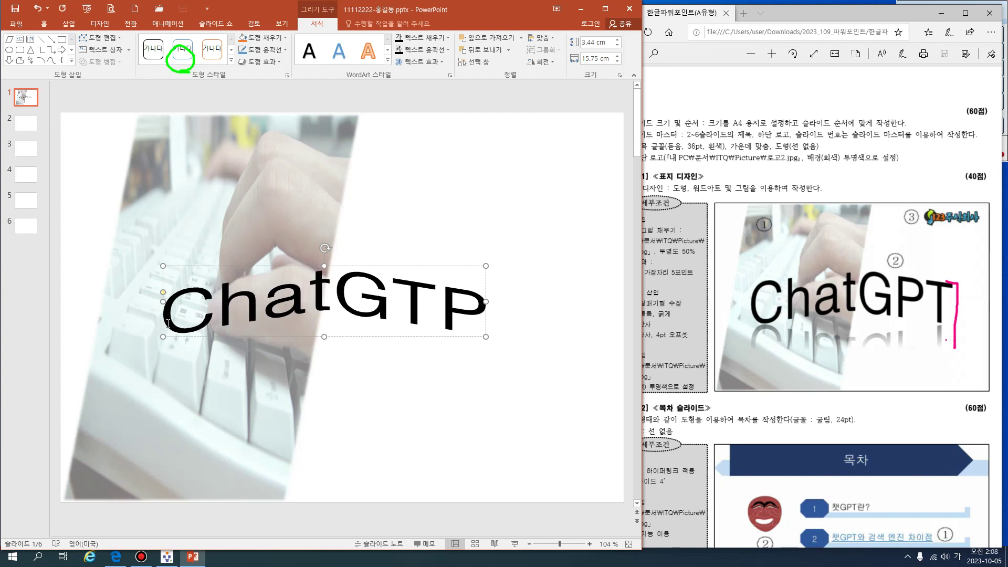
left_click(351, 338)
left_click_drag(643, 311, 605, 311)
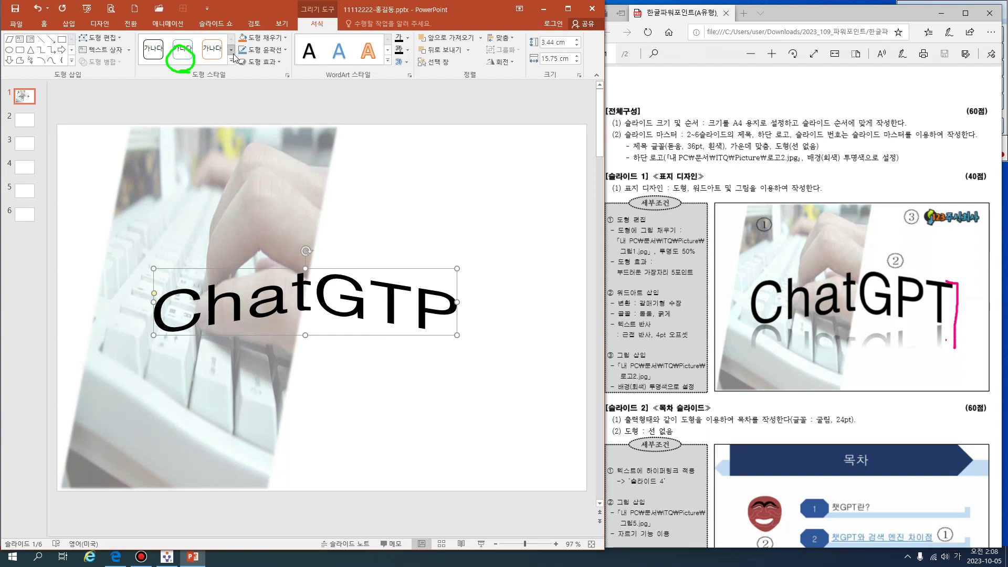
left_click(407, 65)
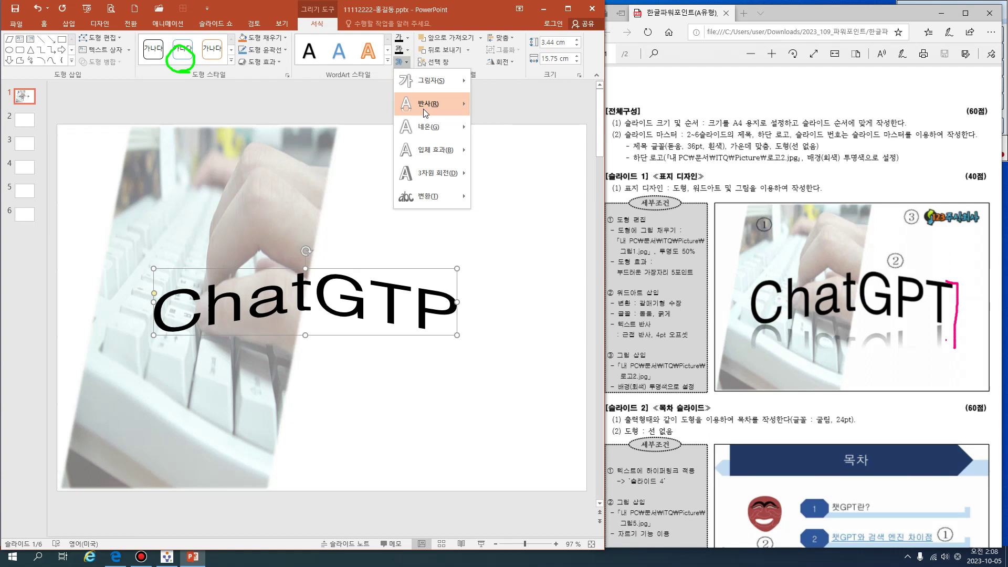
mouse_move(424, 109)
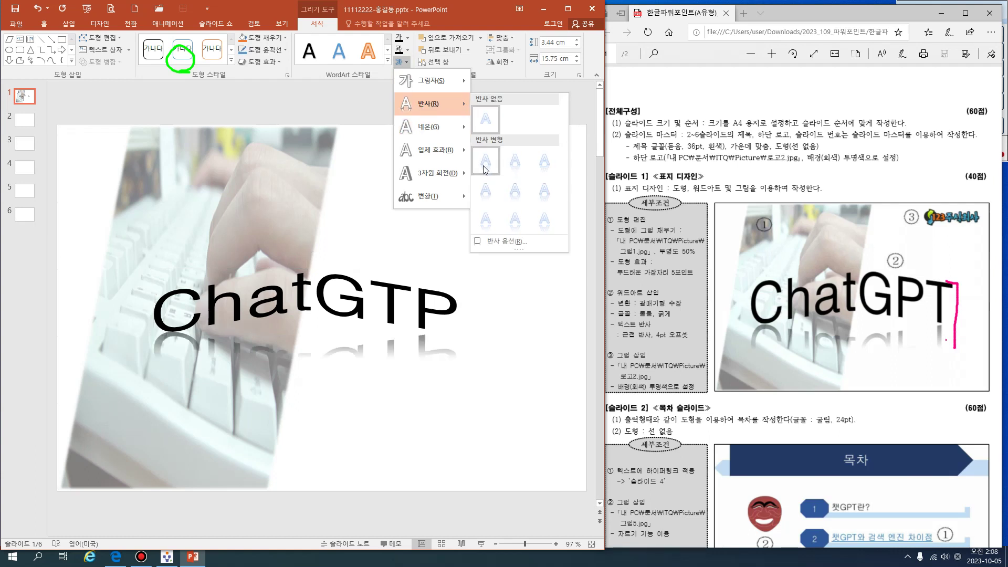
left_click(492, 201)
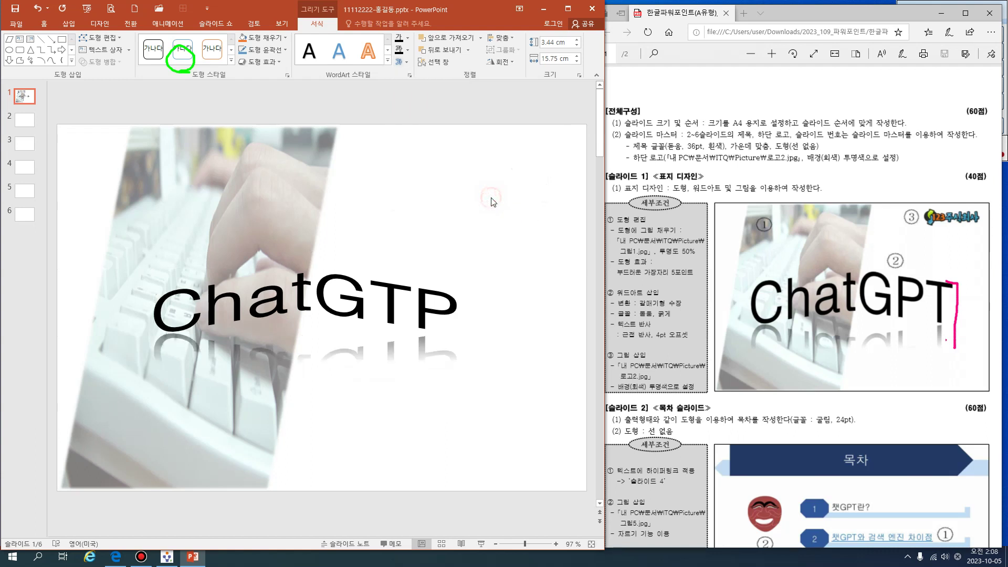
Underline the sample cover's logo and the picture insertion and gray background transparency requirements in green on the exam sheet
left_click(509, 308)
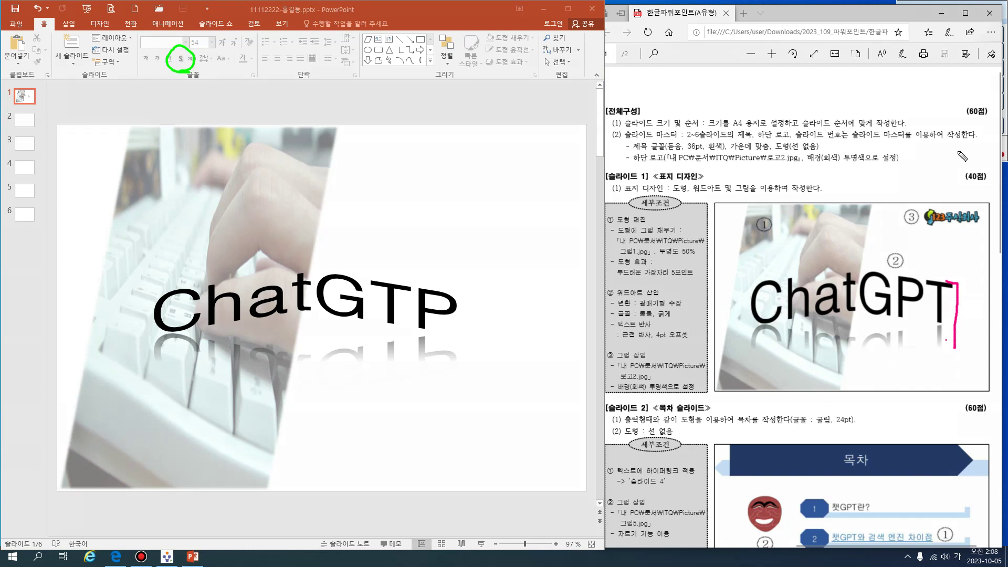
left_click_drag(914, 229, 976, 229)
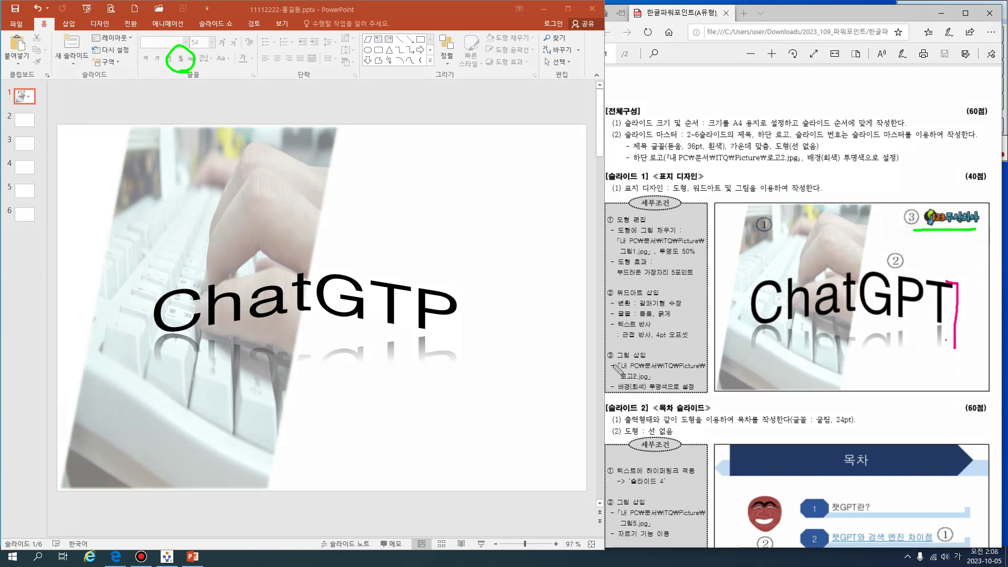
left_click_drag(607, 362, 655, 360)
left_click_drag(618, 392, 680, 392)
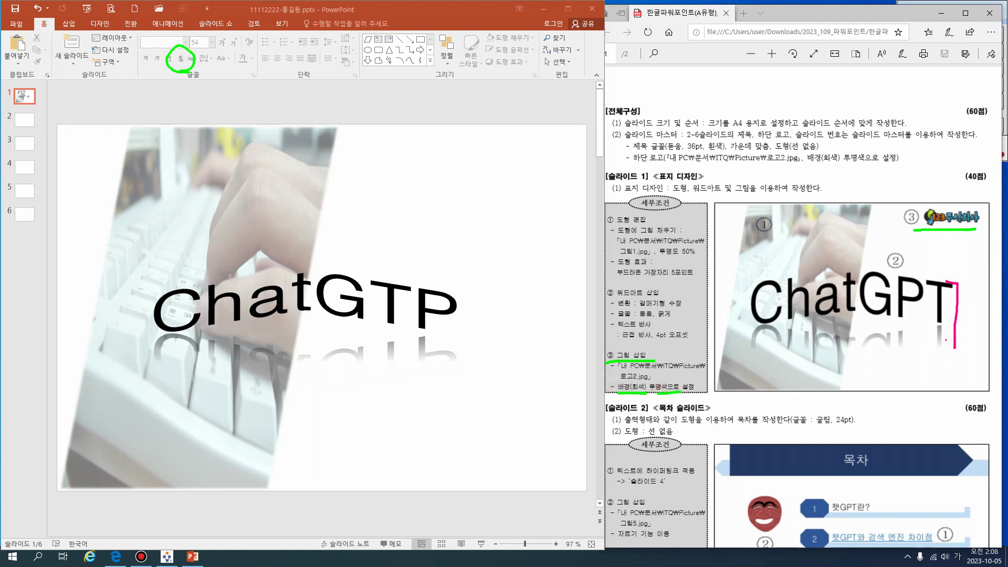
Insert the picture 로고2.jpg from the ITQ Picture folder onto slide 1
left_click(398, 231)
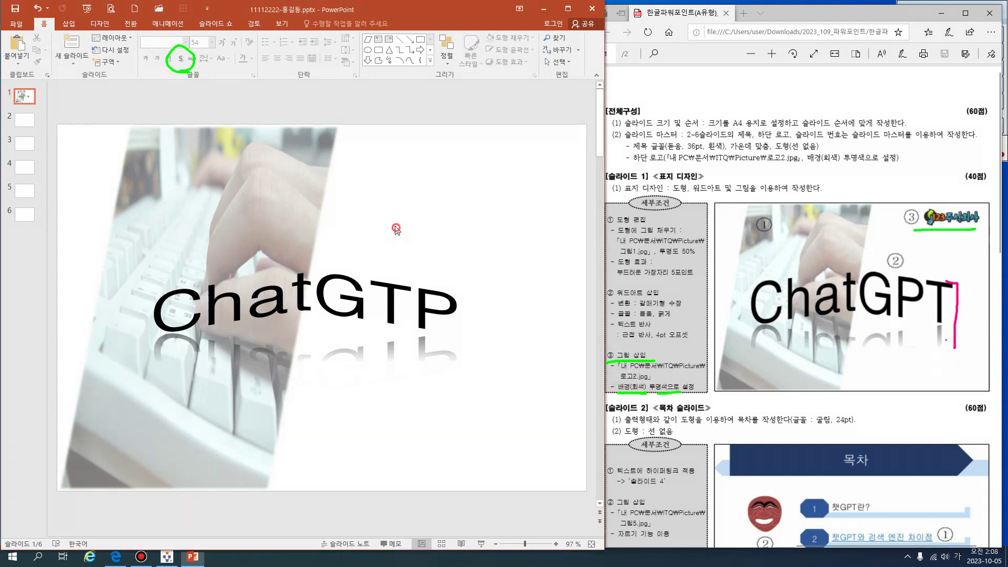
left_click(399, 179)
left_click(66, 24)
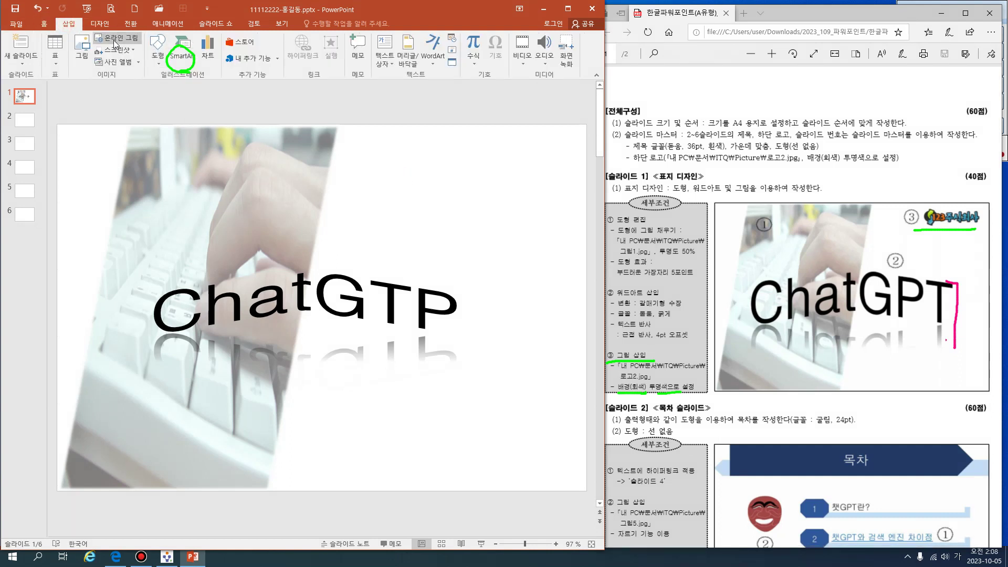
left_click(79, 58)
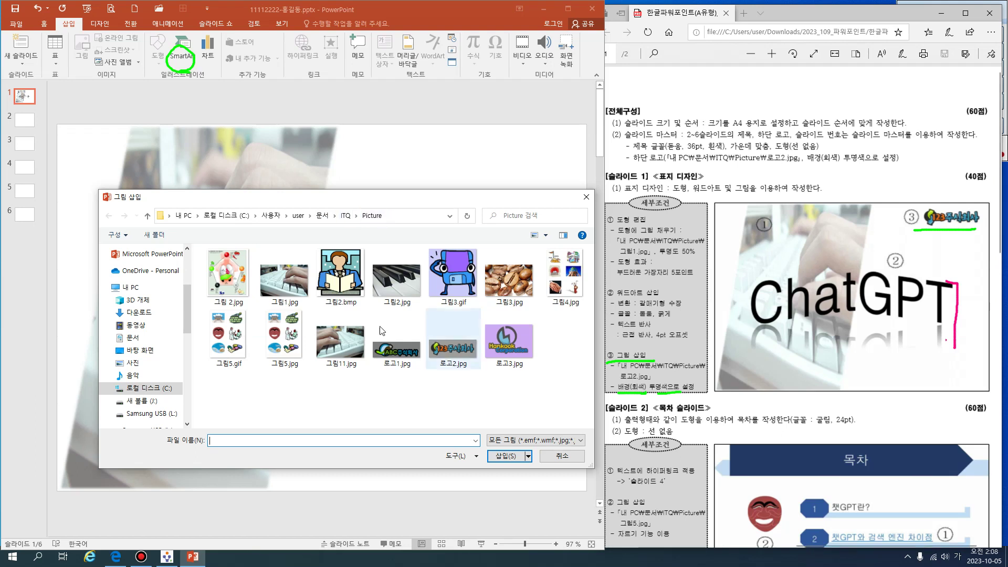
left_click(453, 358)
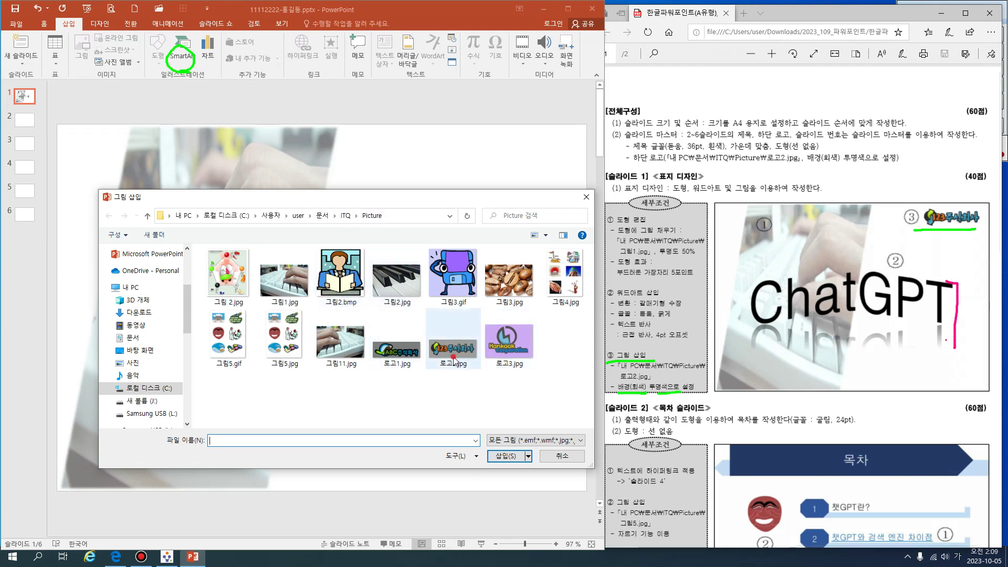
left_click(512, 458)
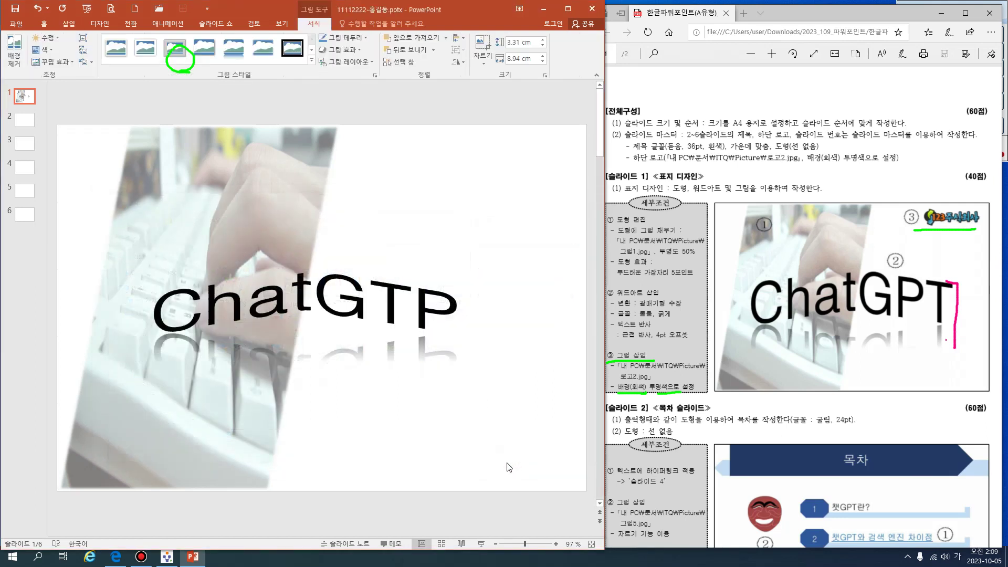
Move the logo to the slide's upper-right corner and resize it to about 1.8 cm by 7.8 cm
left_click_drag(351, 308, 524, 163)
left_click_drag(496, 195, 500, 164)
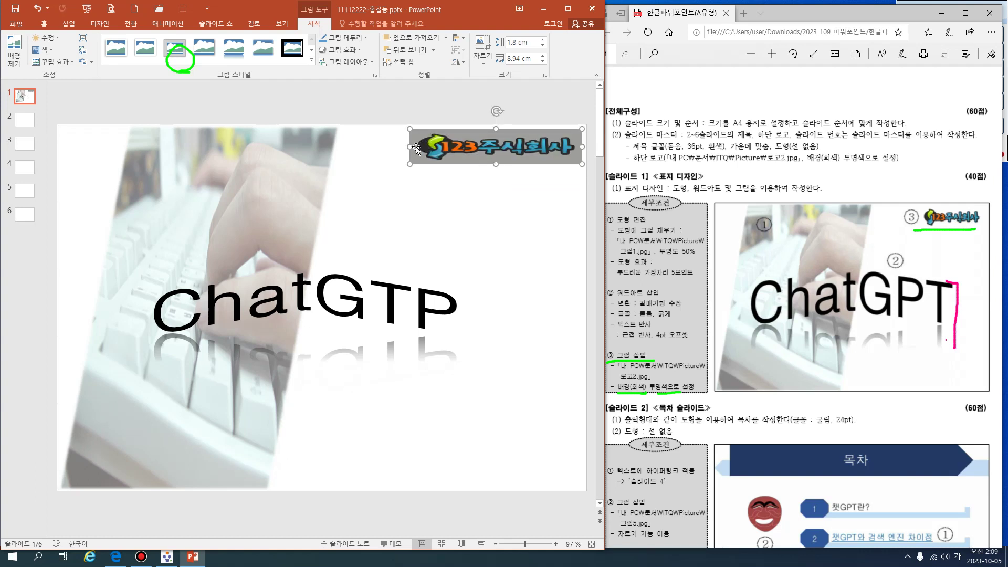
left_click_drag(410, 147, 432, 148)
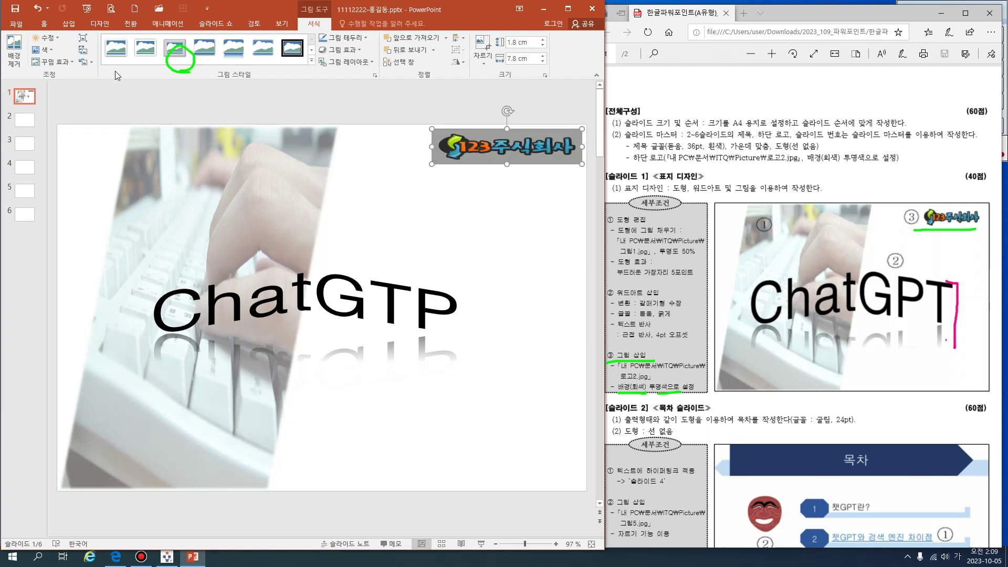
Make the logo's gray background transparent with 투명한 색 설정 and deselect the picture
left_click(53, 51)
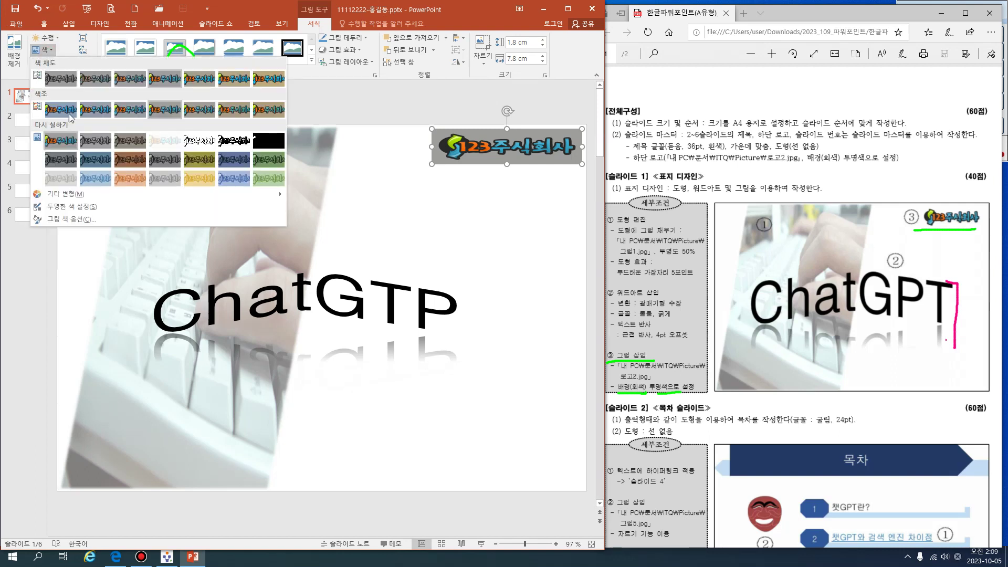
left_click(82, 207)
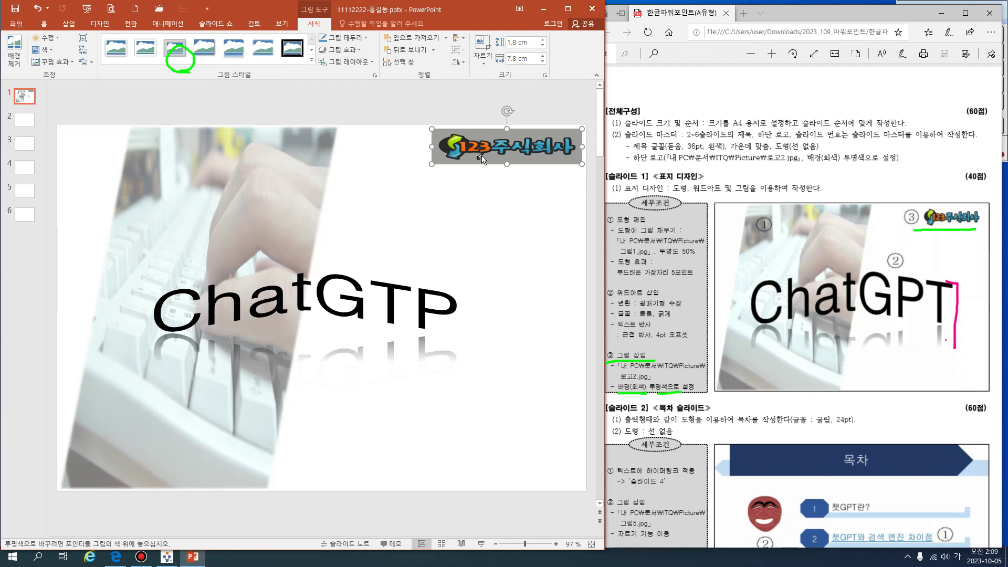
left_click(482, 158)
left_click(501, 190)
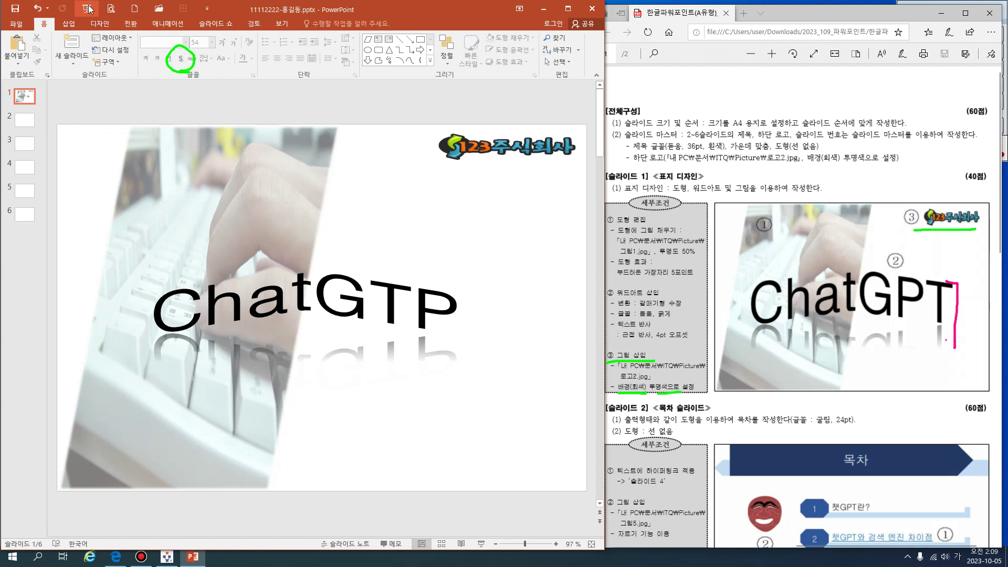
Save the presentation, switch to the exam management program and send the answer file to the exam room PC
left_click(20, 29)
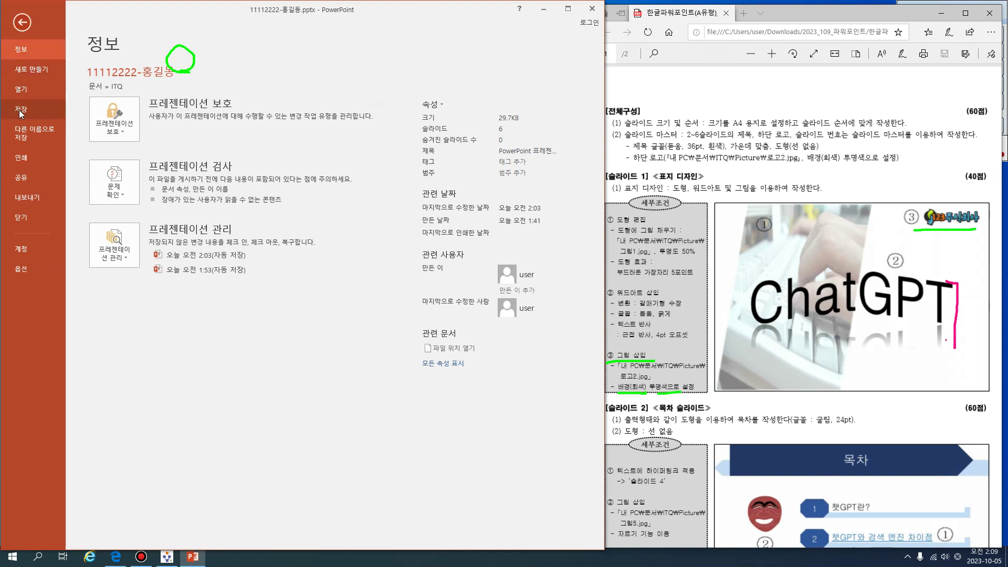
left_click(19, 109)
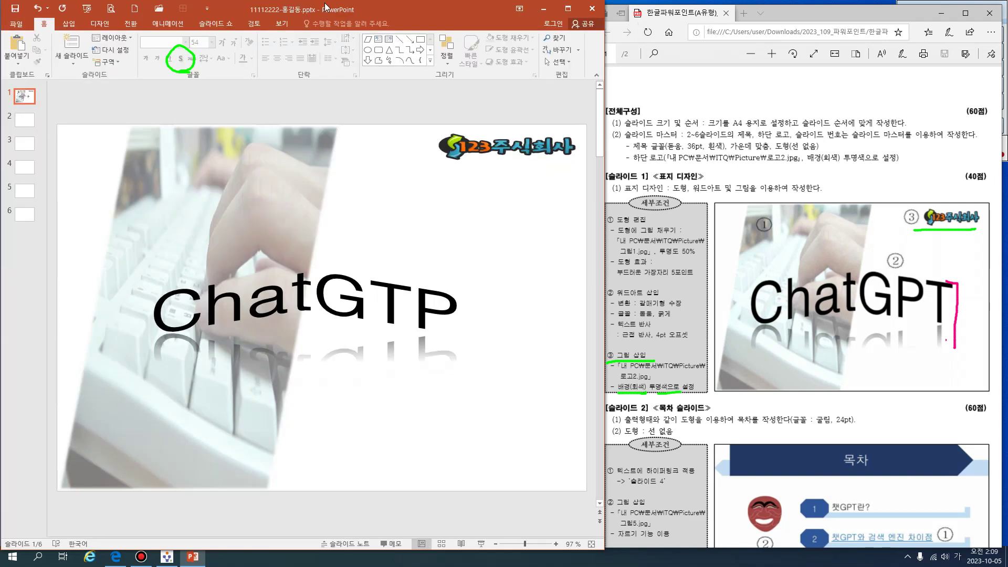
left_click(167, 556)
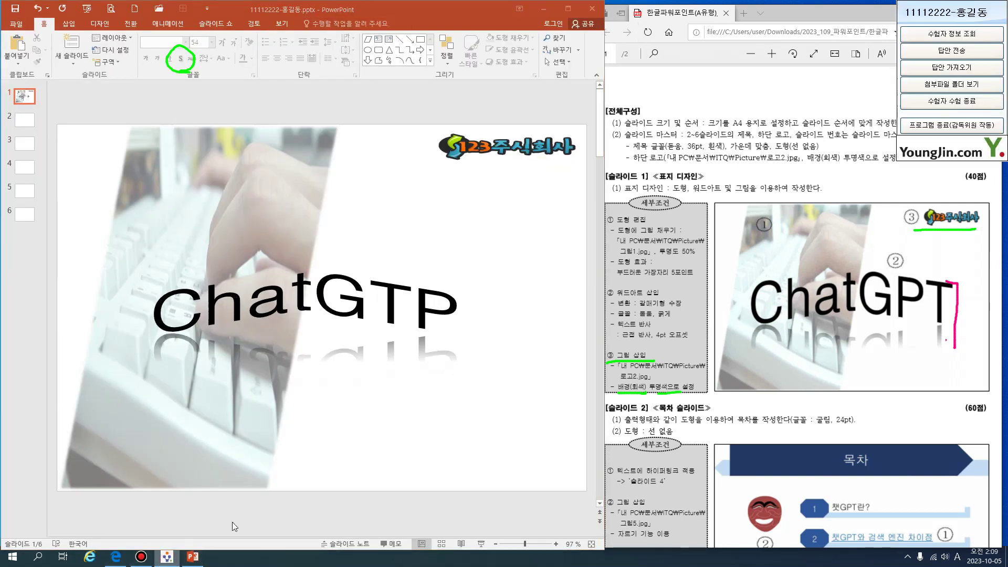
left_click(949, 51)
left_click(549, 355)
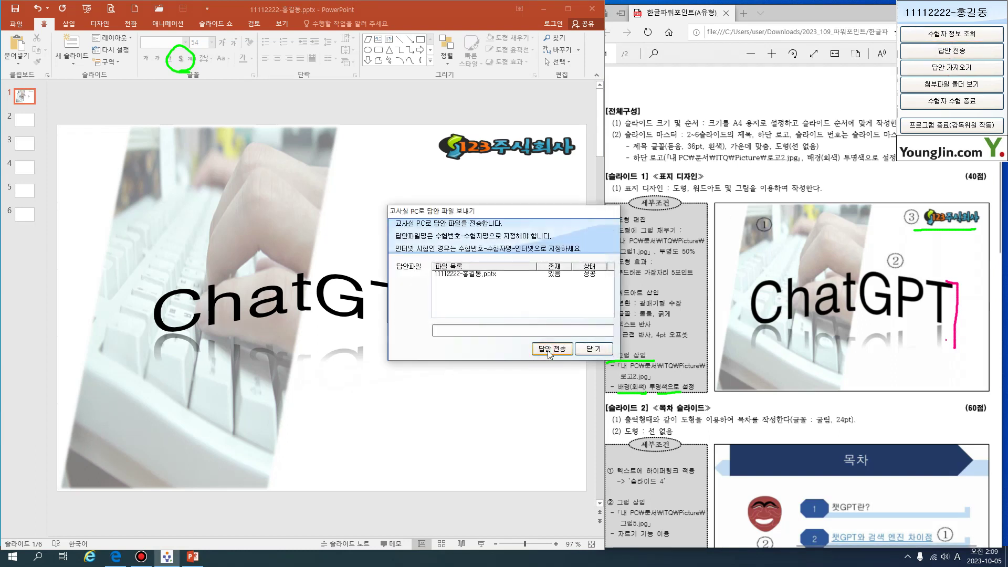
left_click(586, 349)
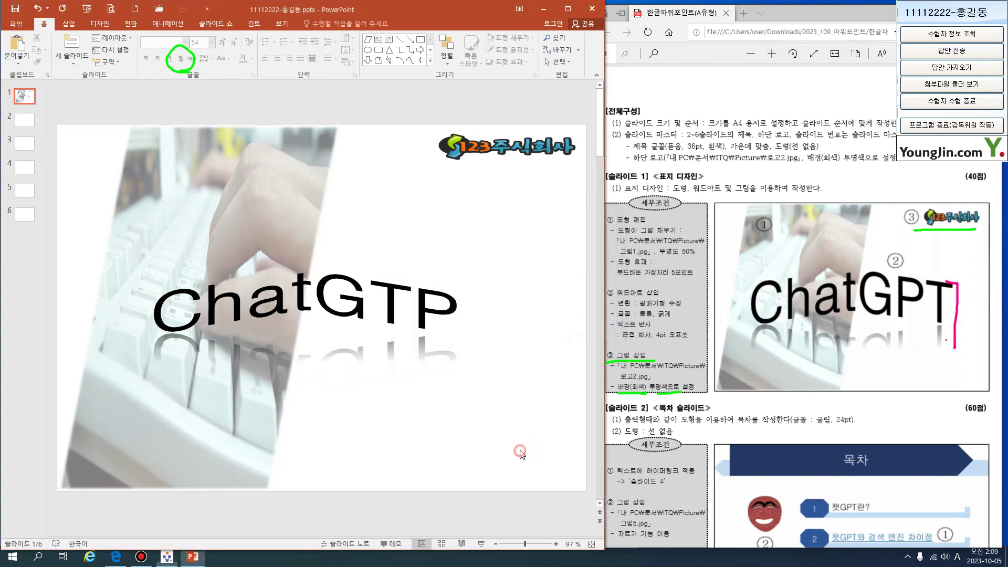